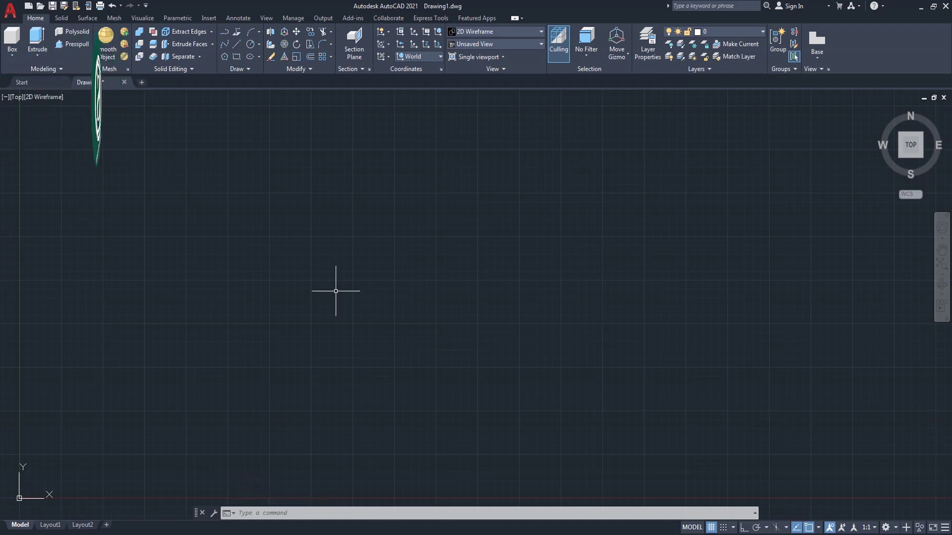
Start a line and draw a 58-unit horizontal segment with Ortho on.
type("L")
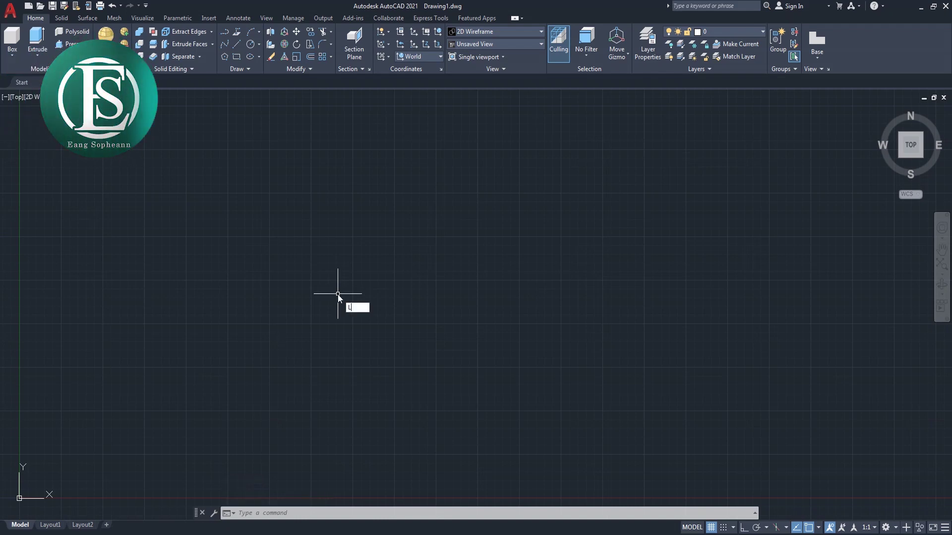
left_click(407, 317)
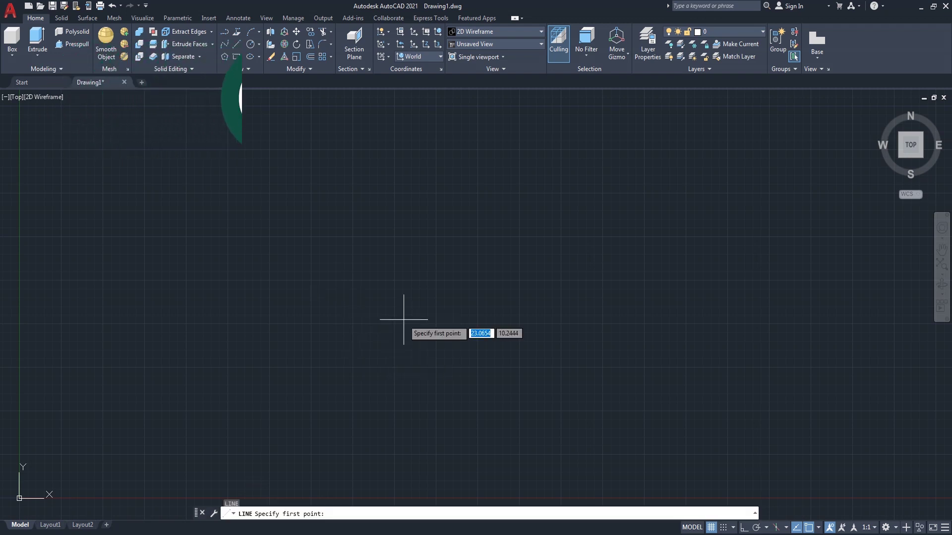
left_click(281, 261)
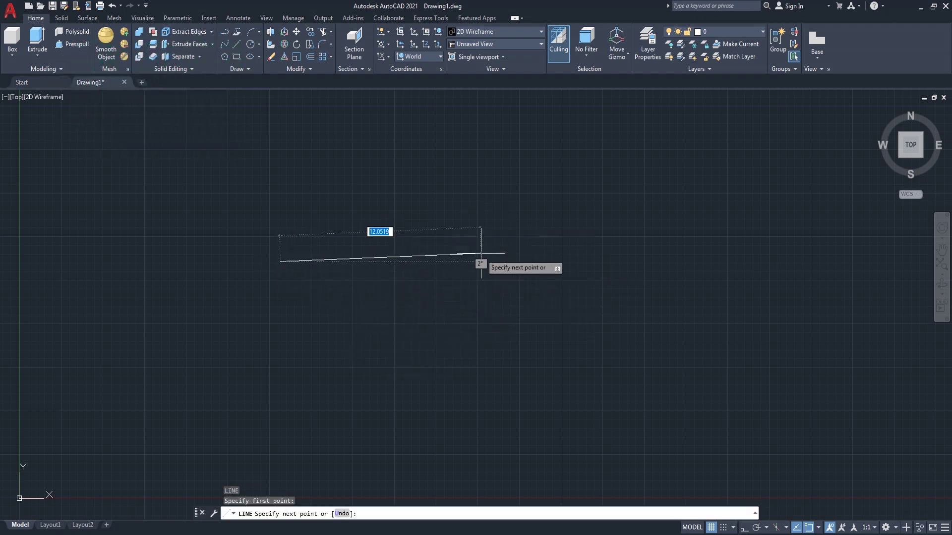
key("F8")
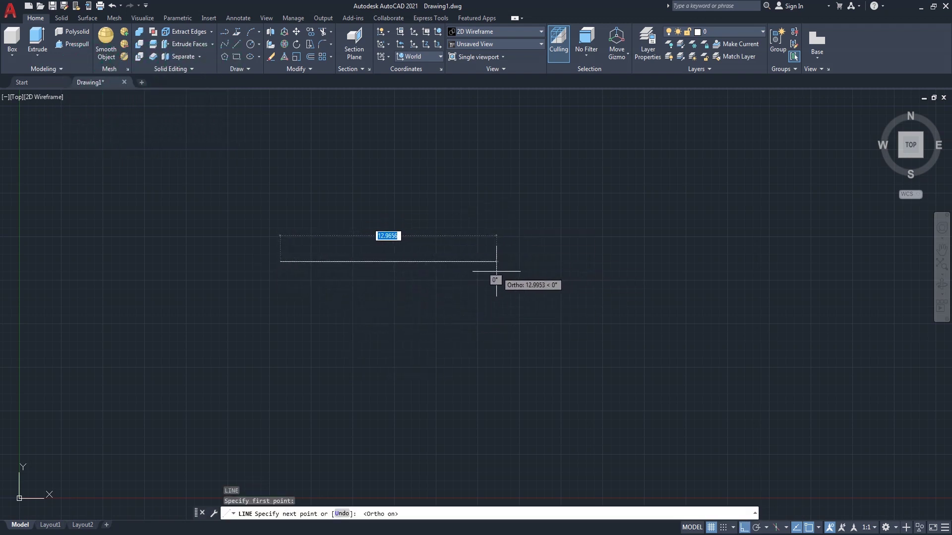
scroll(418, 304, "down", 6)
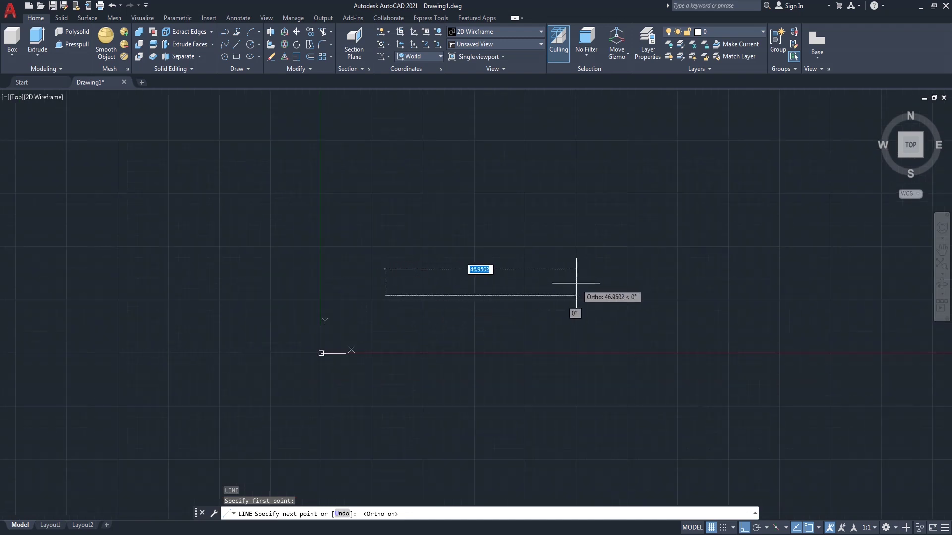
scroll(575, 292, "up", 2)
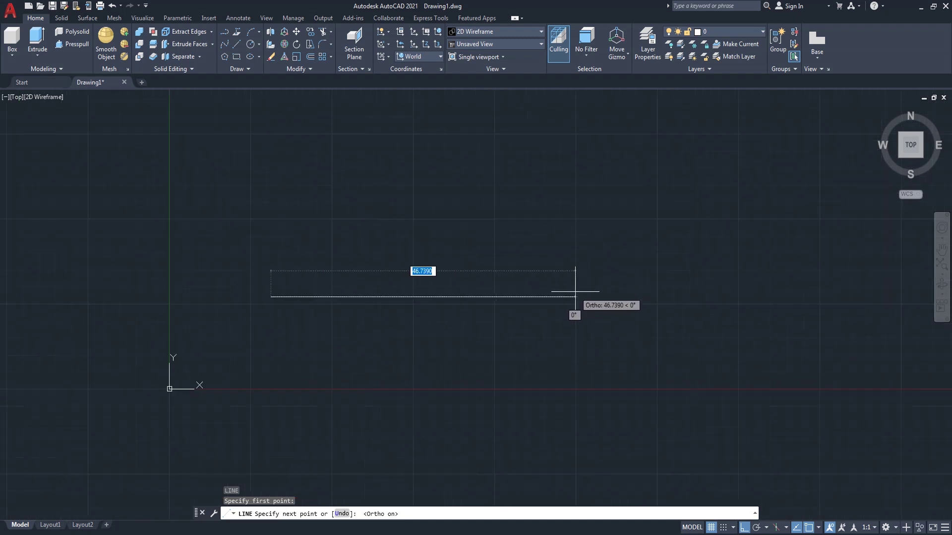
type("58")
key("Return")
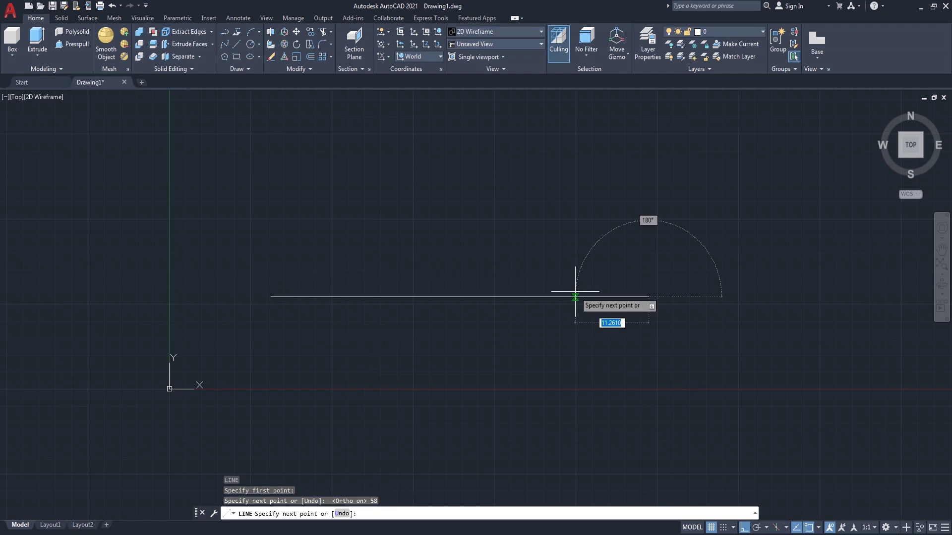
Add a 78-unit segment at 25° and end the line.
scroll(569, 288, "down", 2)
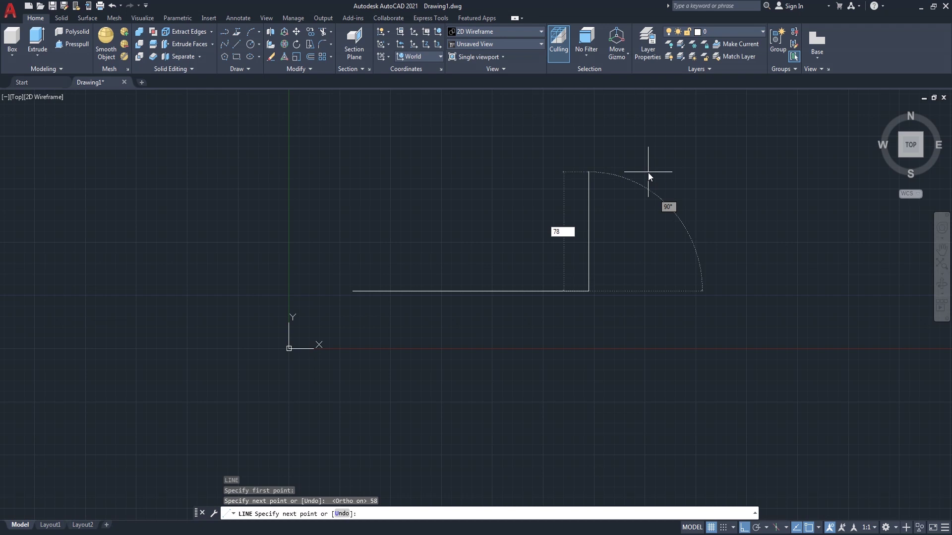
key("Tab")
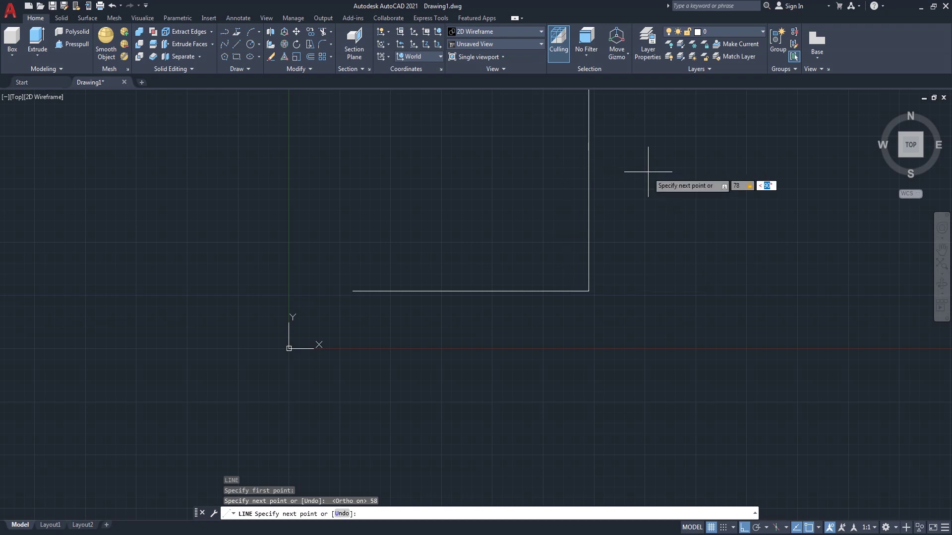
key("Return")
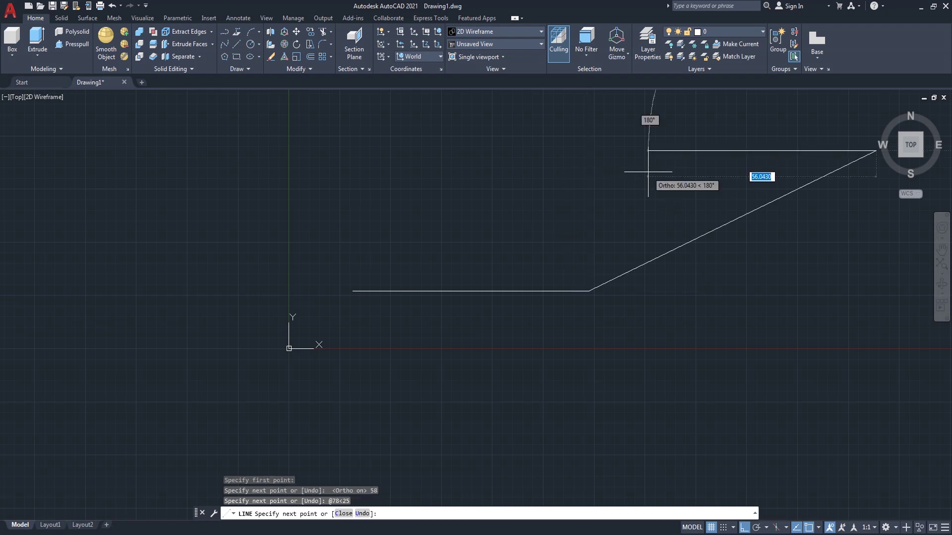
key("Return")
scroll(581, 256, "down", 2)
scroll(671, 224, "up", 2)
middle_click_drag(662, 233, 531, 254)
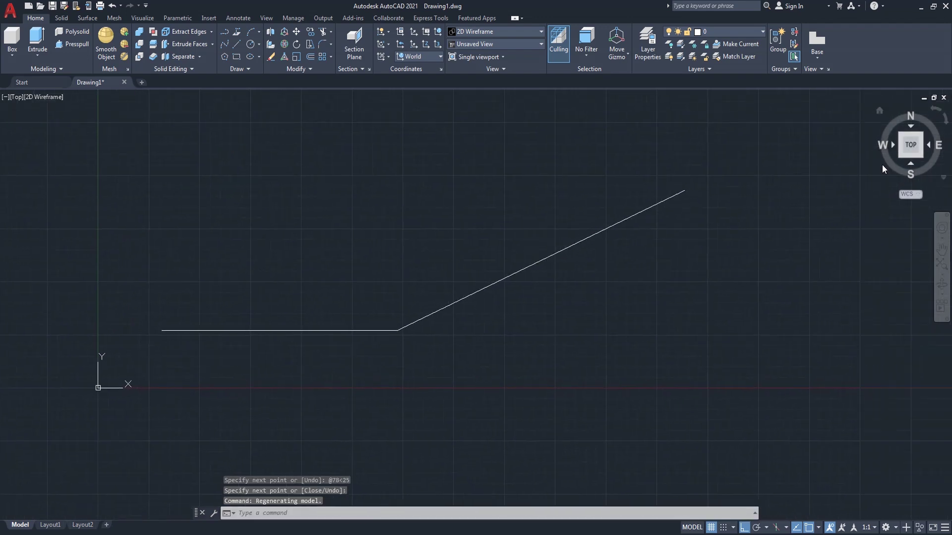
In SW isometric view, rotate both lines 90° in 3D about the 58-unit segment.
left_click(899, 157)
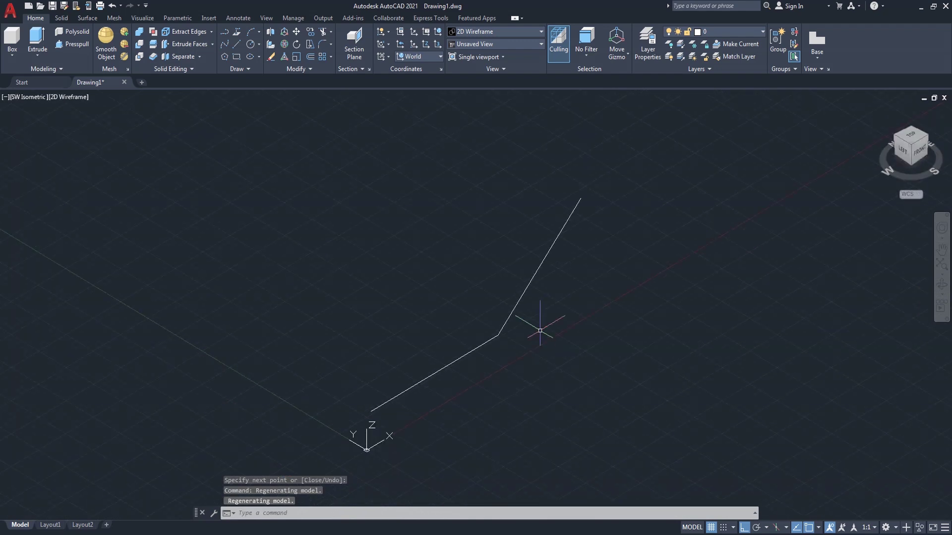
type("RO")
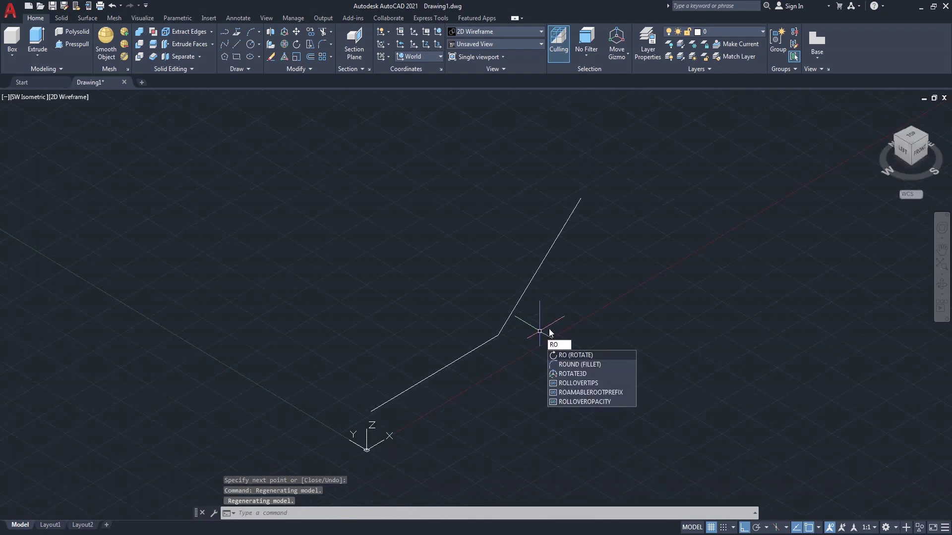
left_click(601, 374)
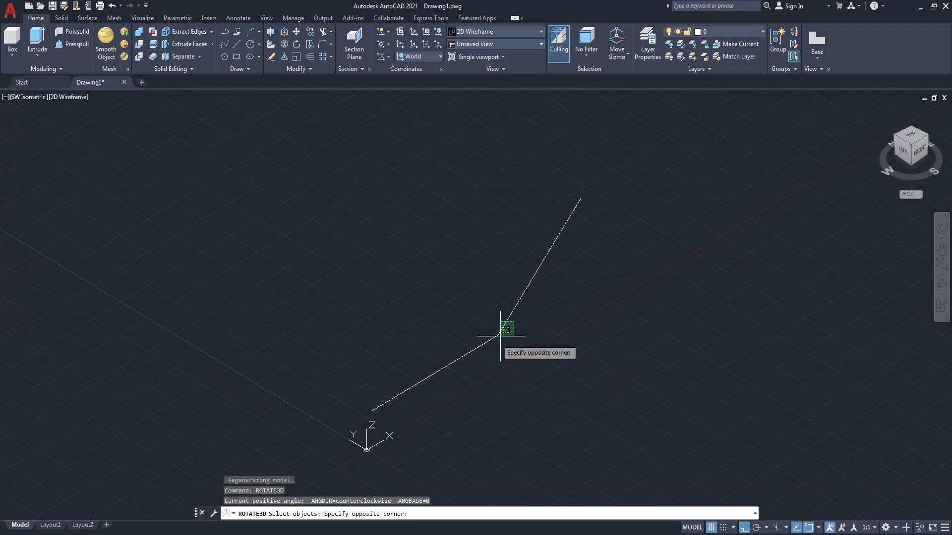
left_click(490, 342)
key("Return")
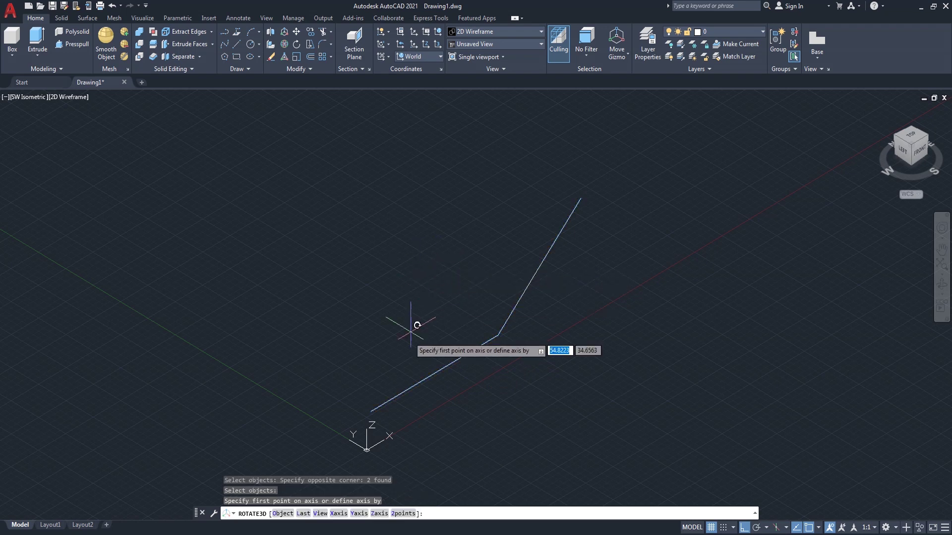
left_click(372, 411)
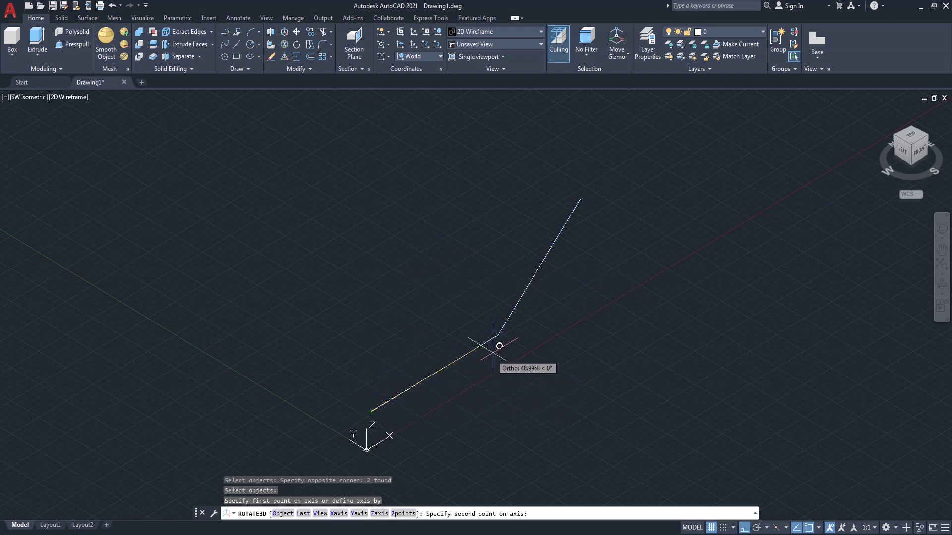
left_click(498, 335)
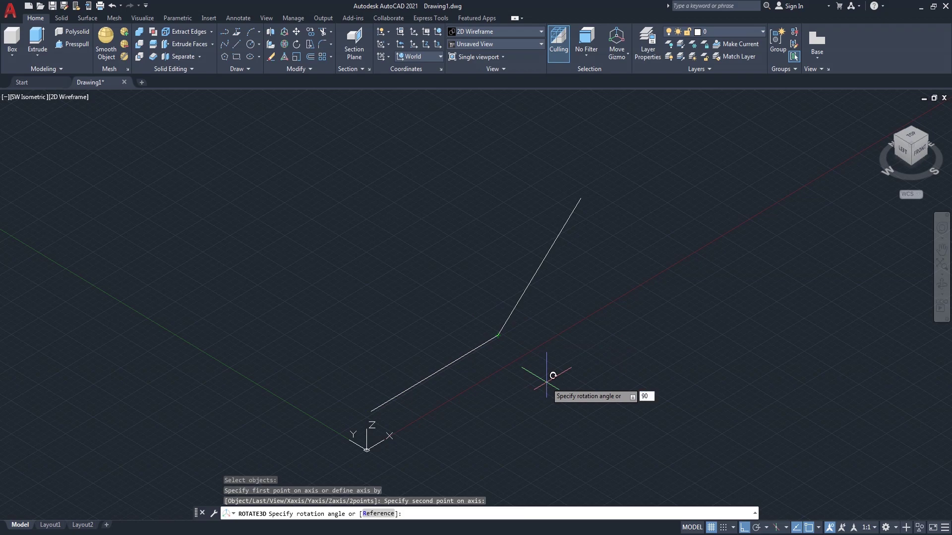
key("Return")
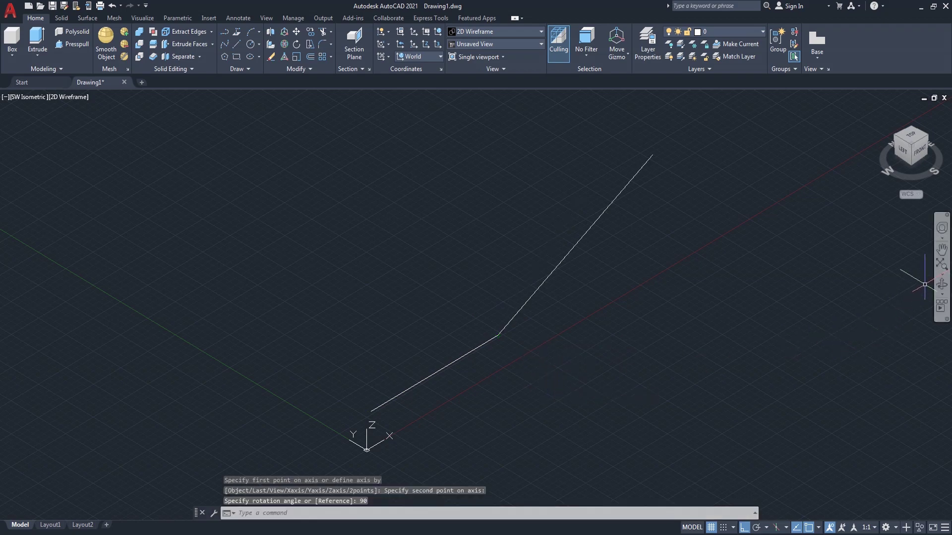
Orbit the model to a tilted side view, then exit orbit.
left_click(942, 286)
mouse_move(601, 312)
left_mouse_down()
mouse_move(269, 346)
mouse_move(688, 293)
mouse_move(425, 293)
mouse_move(476, 380)
mouse_move(483, 371)
left_mouse_up()
right_click(329, 249)
left_click(342, 253)
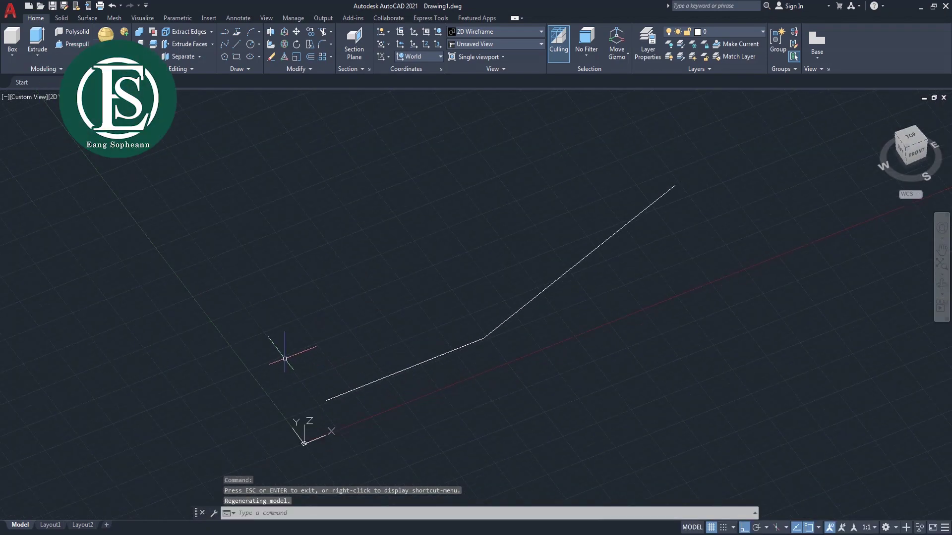
Draw a 42-unit vertical line near the profile.
type("L")
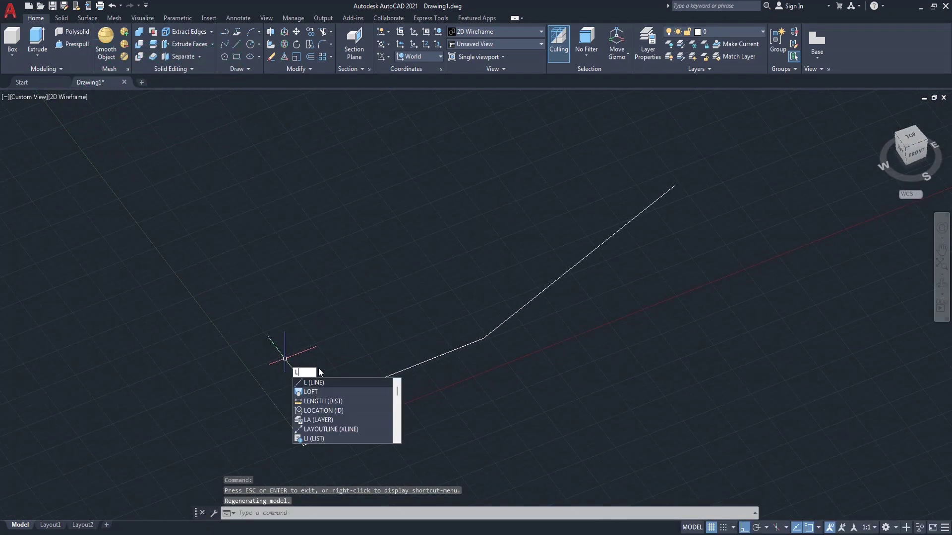
key("Return")
left_click(304, 443)
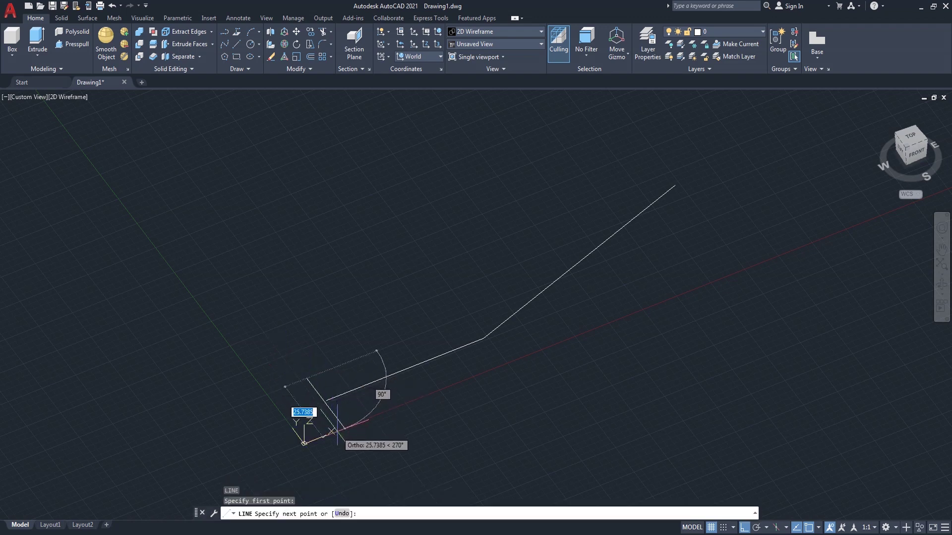
type("42")
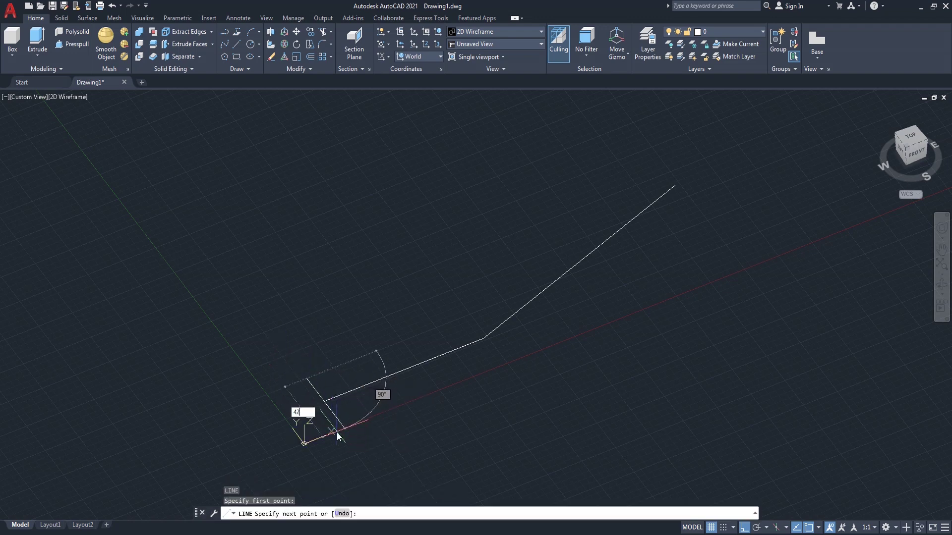
key("Return")
key("Return")
scroll(382, 435, "up", 2)
middle_click_drag(382, 435, 379, 389)
type("M")
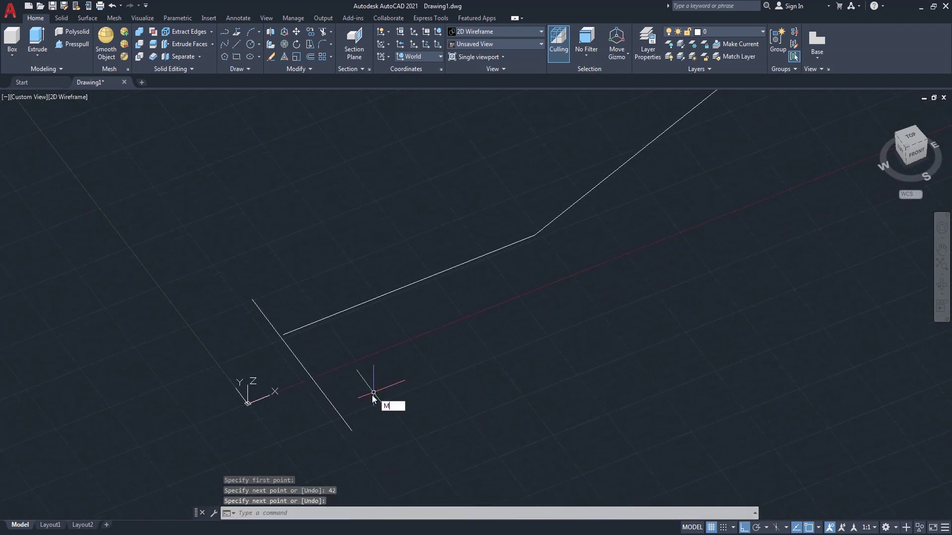
Move the 42-unit line across the free end of the horizontal segment.
type("m")
key("Return")
left_click(341, 397)
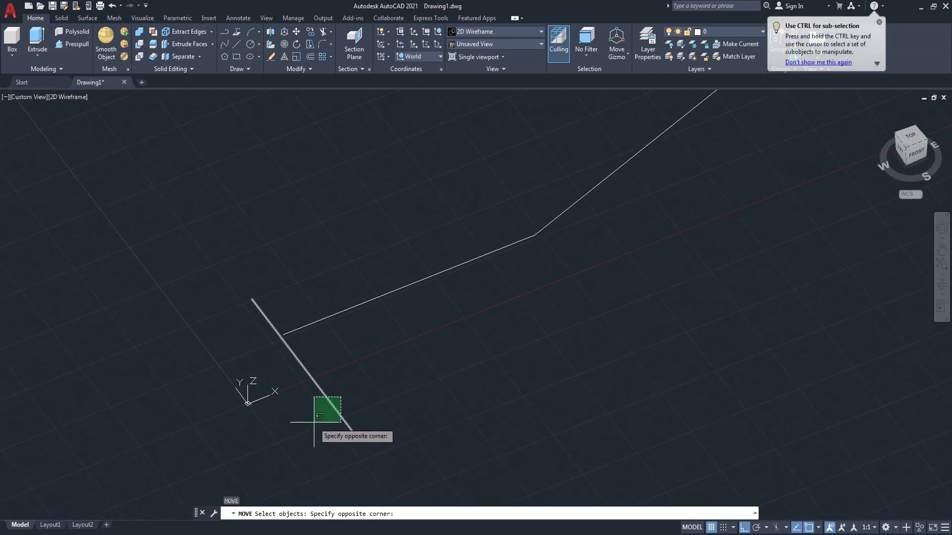
left_click(317, 413)
key("Return")
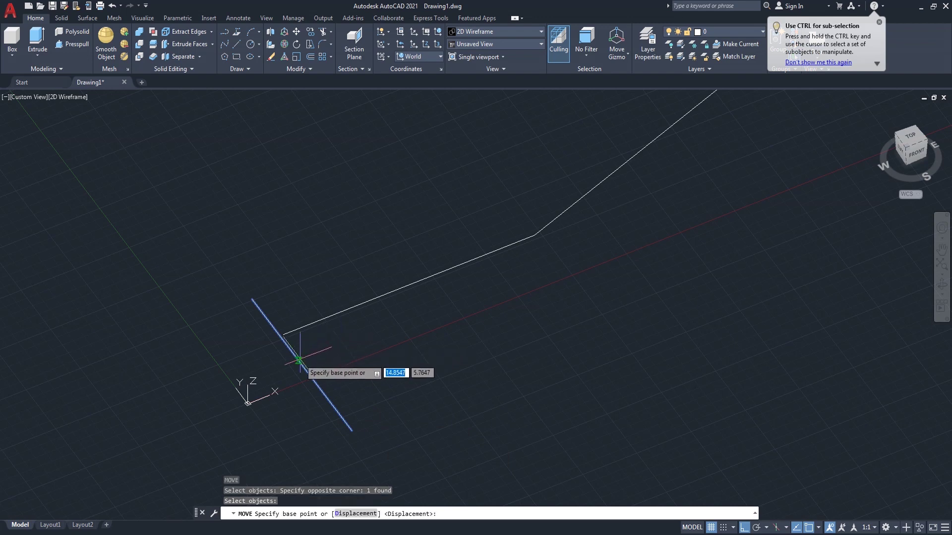
left_click(289, 344)
left_click(289, 325)
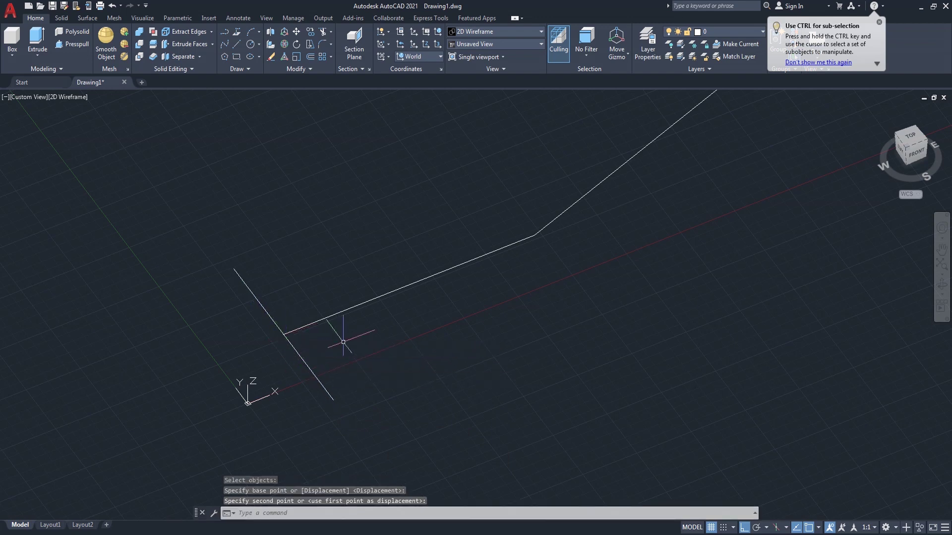
middle_click_drag(551, 291, 504, 332)
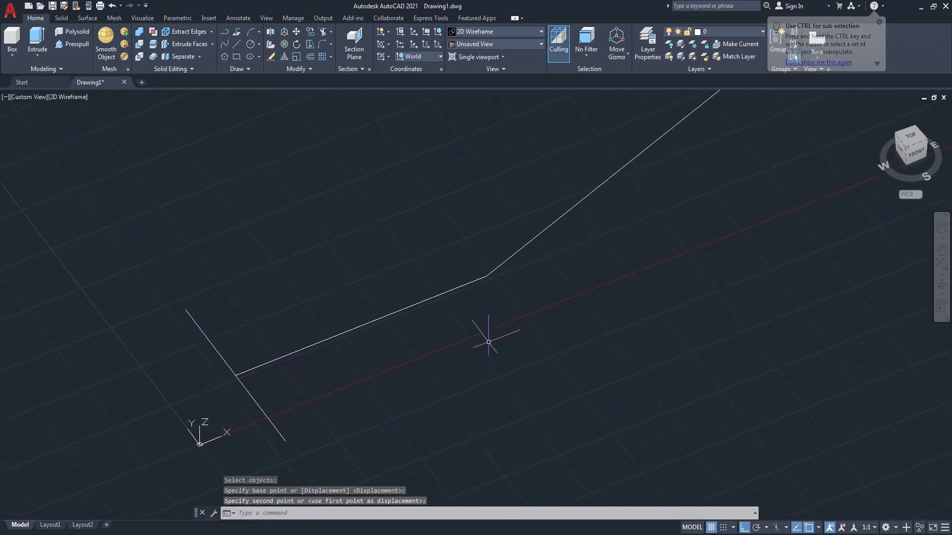
type("L")
key("Return")
Draw a 22-unit line and centre it across the profile corner.
left_click(472, 241)
type("22")
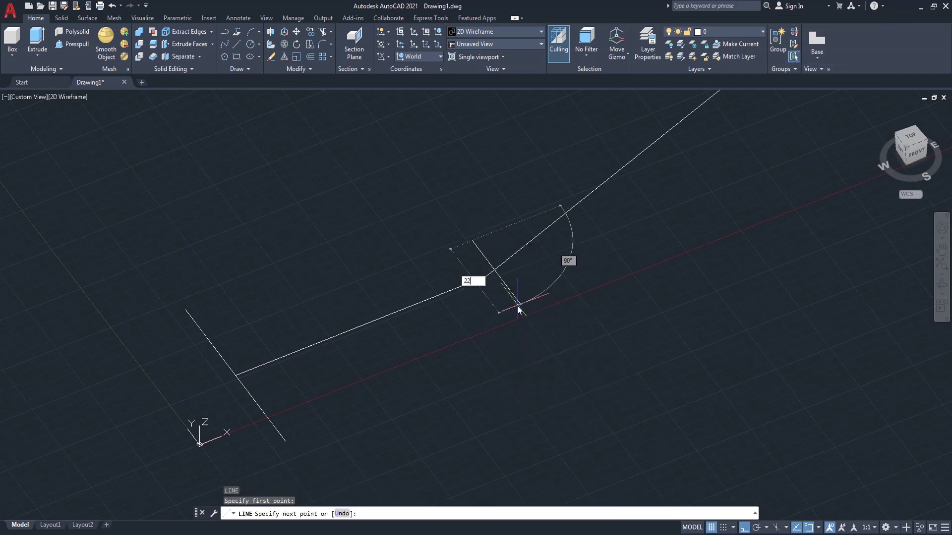
key("Return")
key("Return")
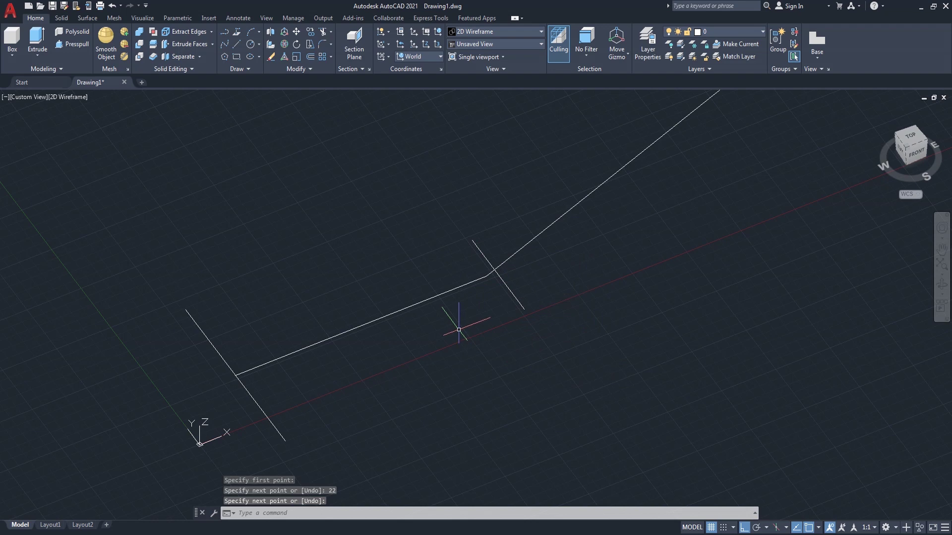
type("M")
key("Return")
left_click(545, 285)
left_click(504, 332)
key("Return")
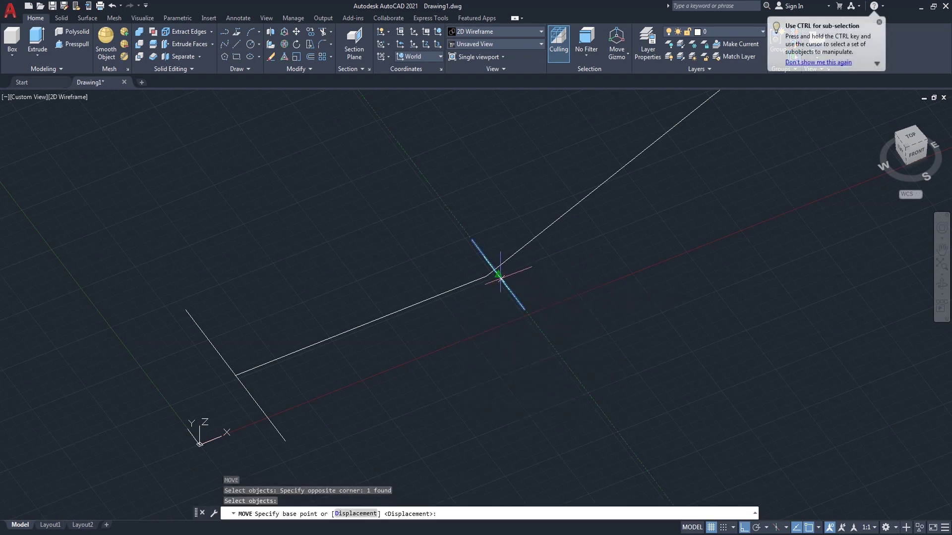
left_click(497, 274)
scroll(456, 308, "down", 2)
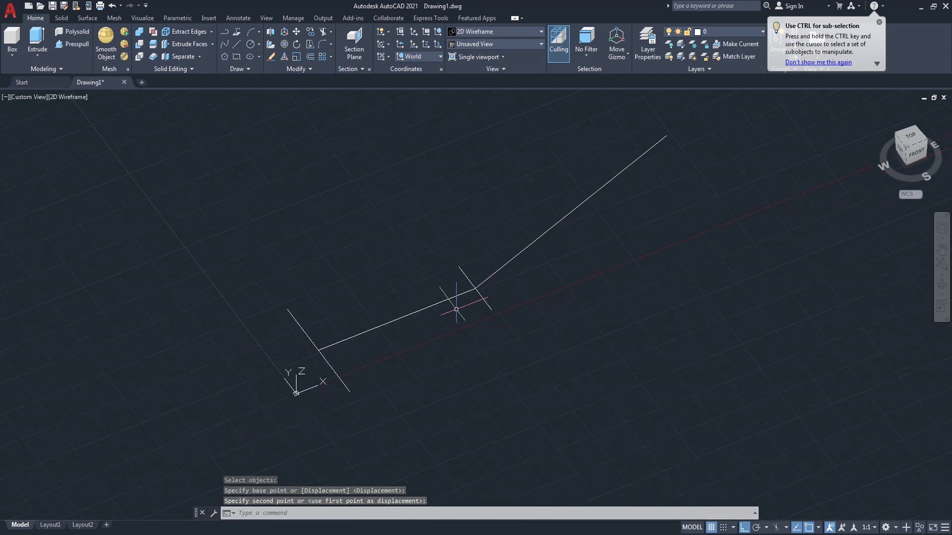
middle_click_drag(636, 215, 595, 262)
Draw a 12-unit line from the long line's top end.
type("L")
left_click(653, 279)
left_click(625, 186)
type("12")
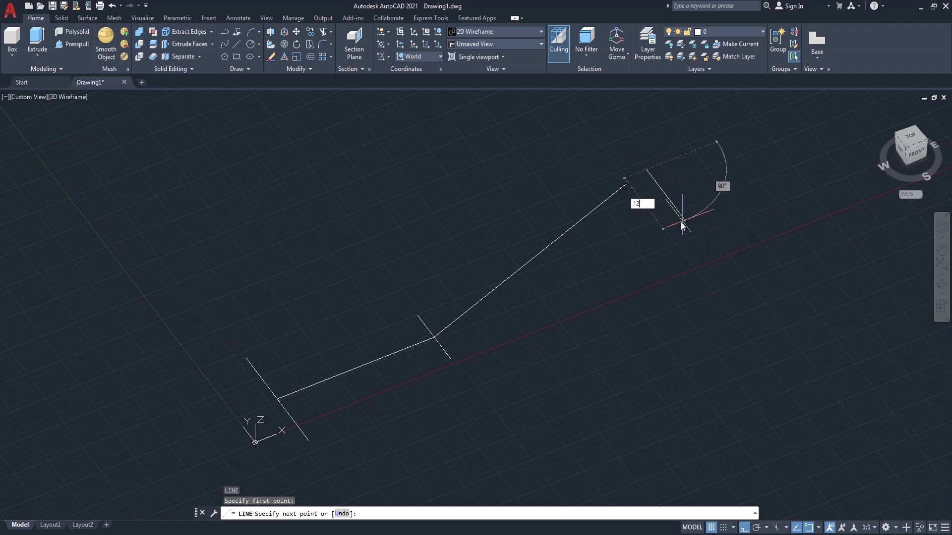
key("Return")
key("Return")
Move the short line so it sits across the long line's far end.
type("M")
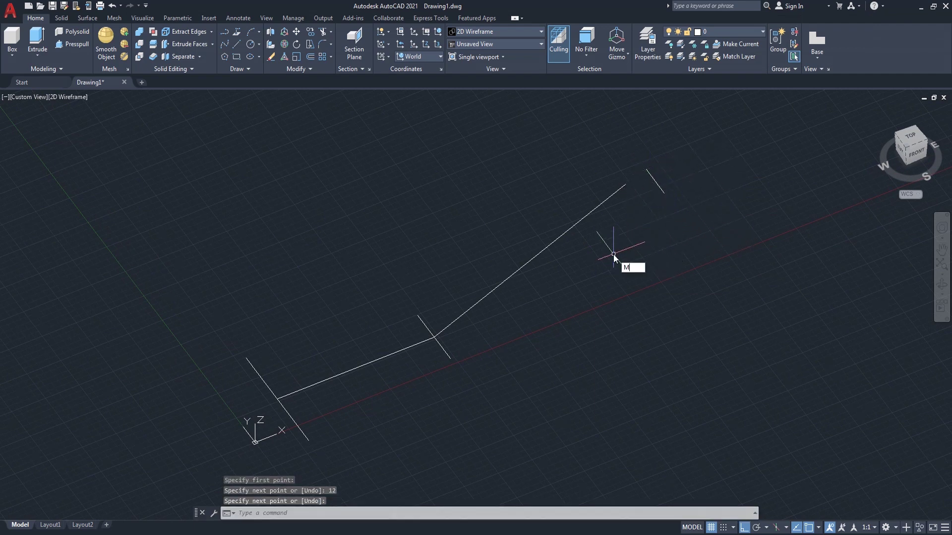
left_click(656, 278)
left_click(675, 187)
left_click(644, 221)
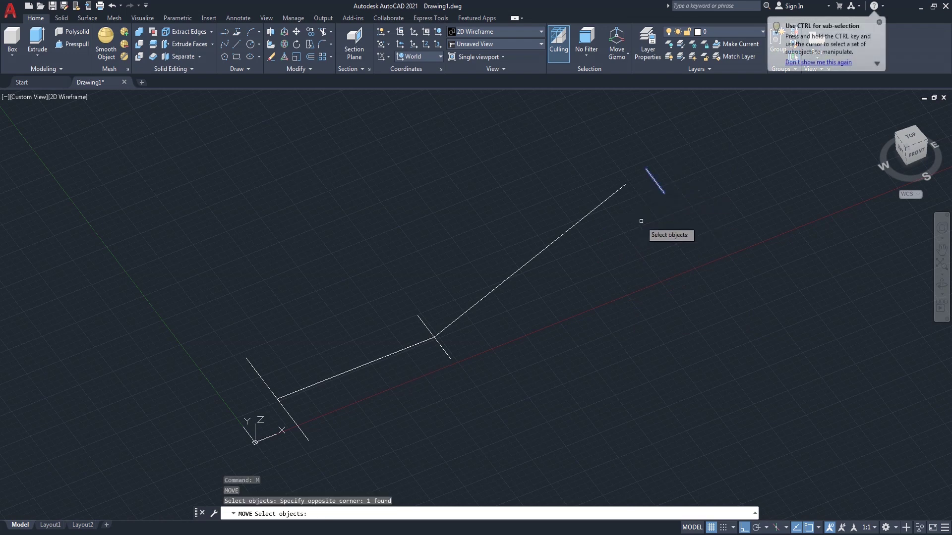
key("Return")
left_click(655, 183)
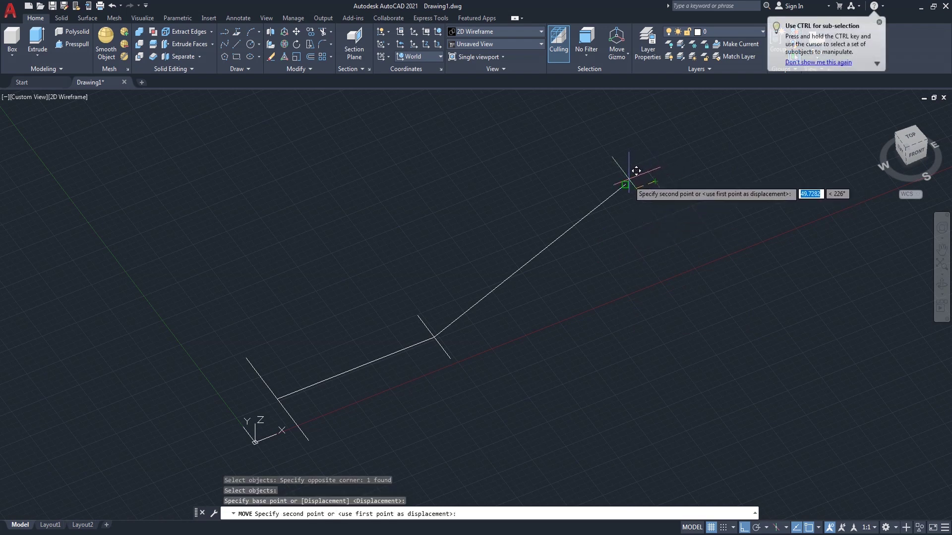
left_click(628, 183)
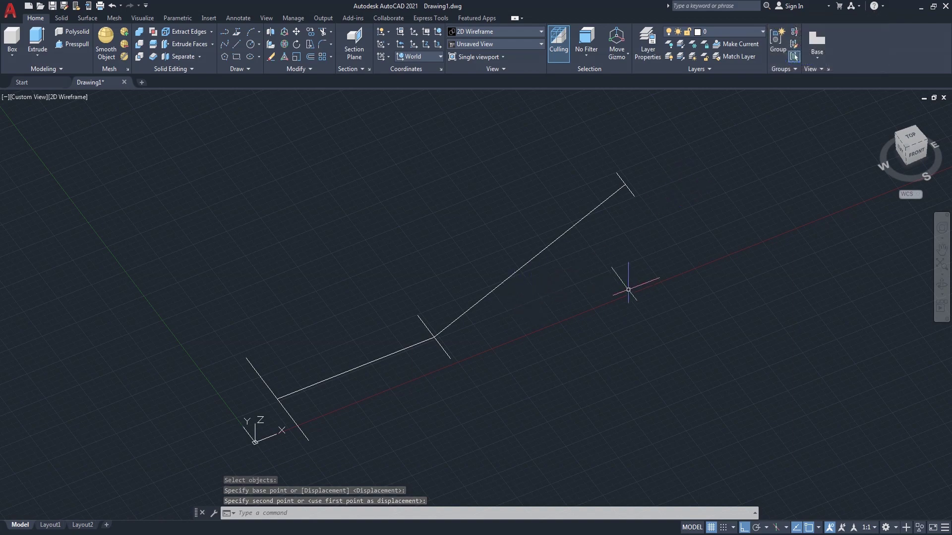
left_click(902, 140)
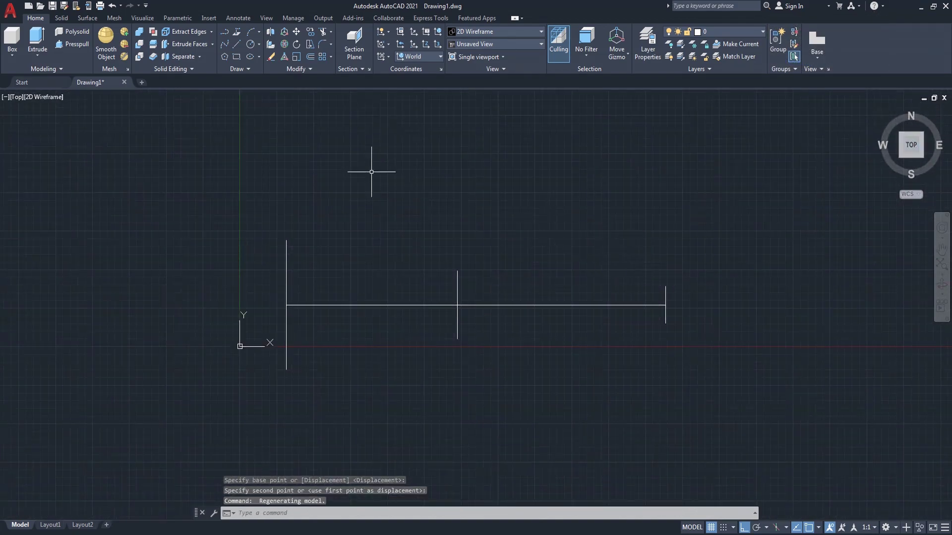
Start a CV spline at the left endpoint with Ortho off, rising to the bowl top.
left_click(65, 18)
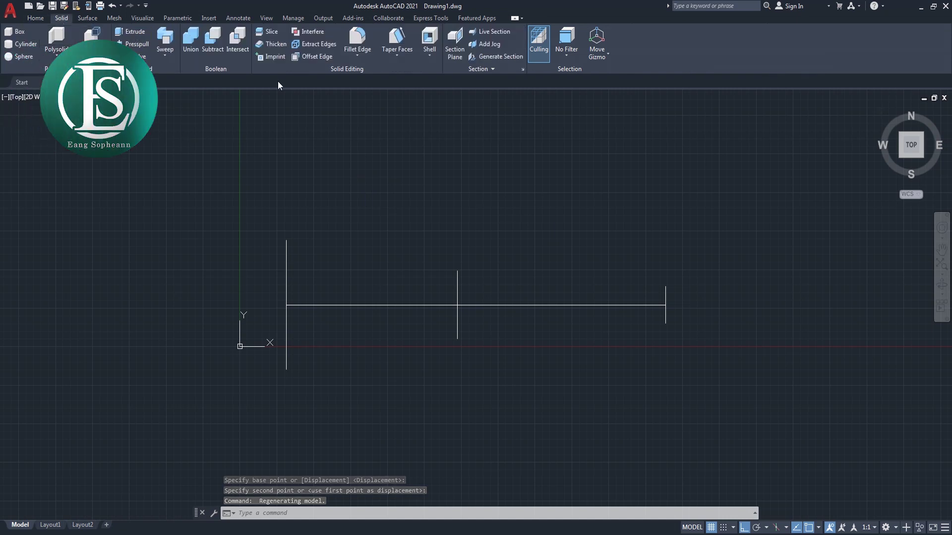
left_click(92, 18)
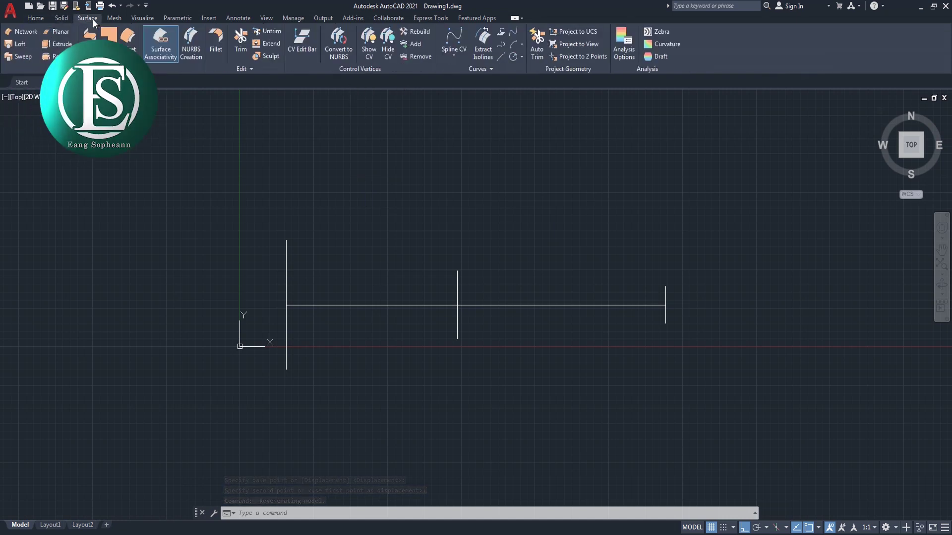
left_click(451, 36)
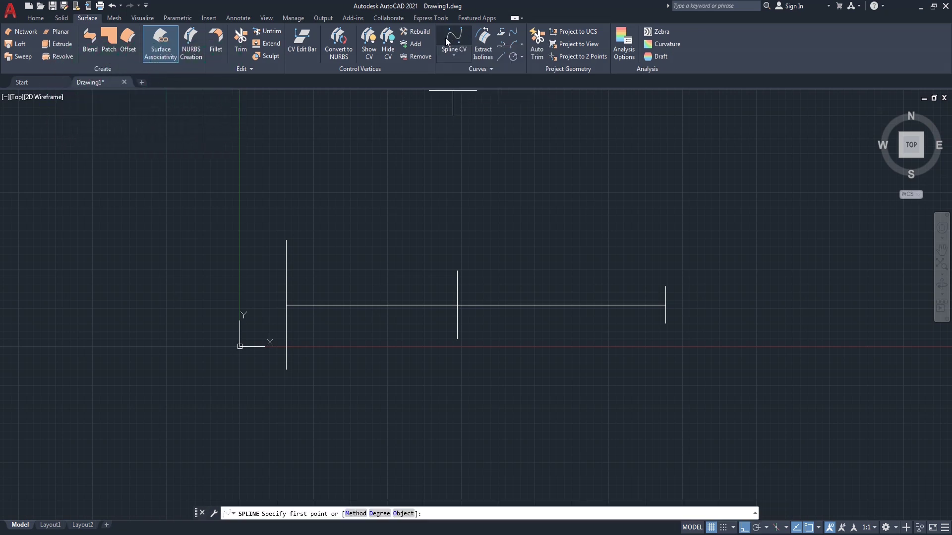
left_click(286, 306)
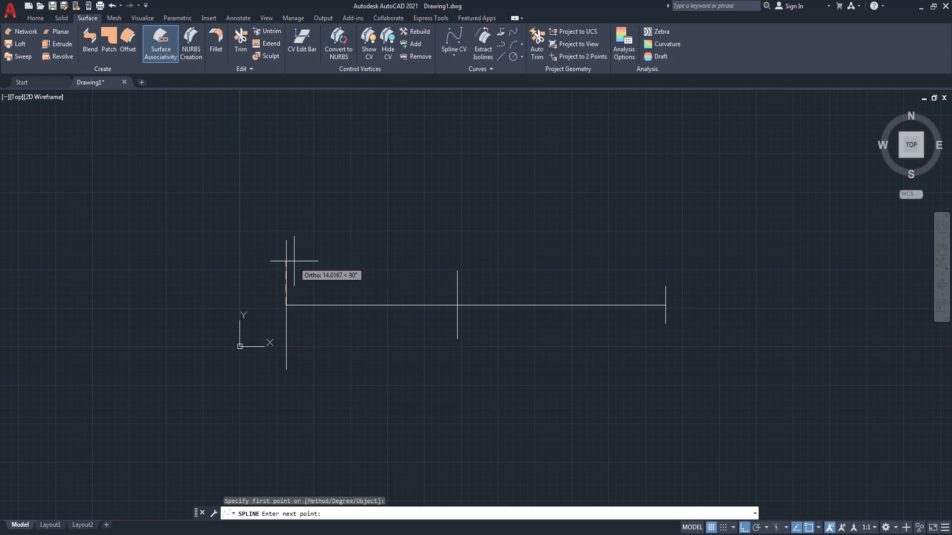
key("F8")
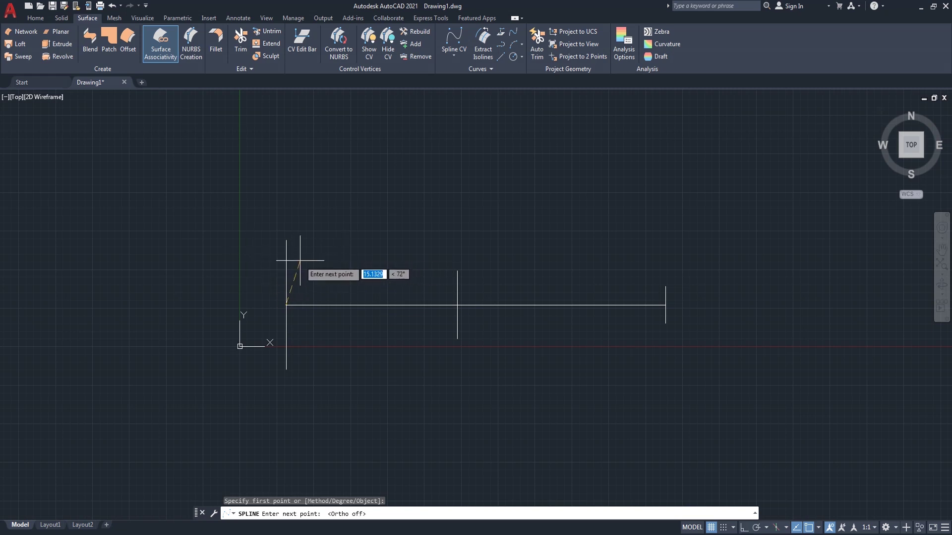
scroll(300, 260, "up", 2)
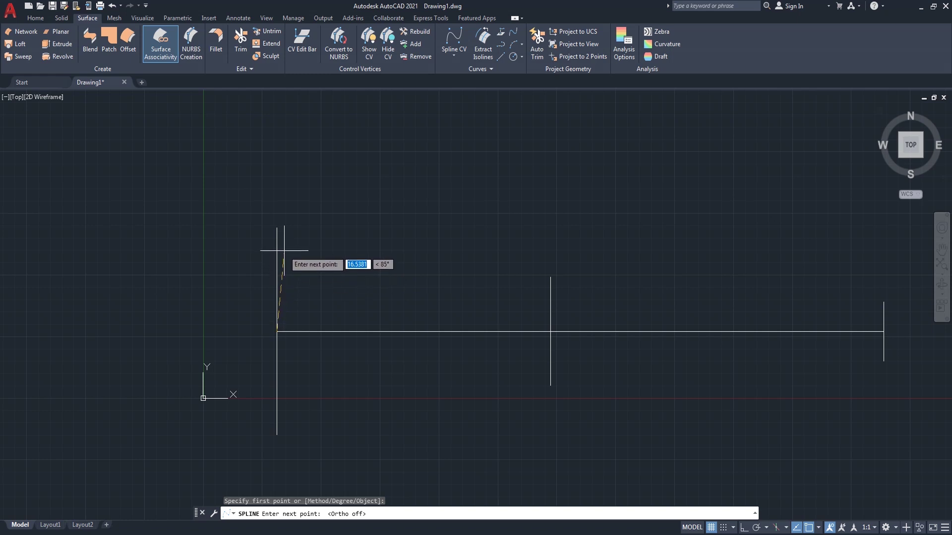
scroll(277, 259, "up", 2)
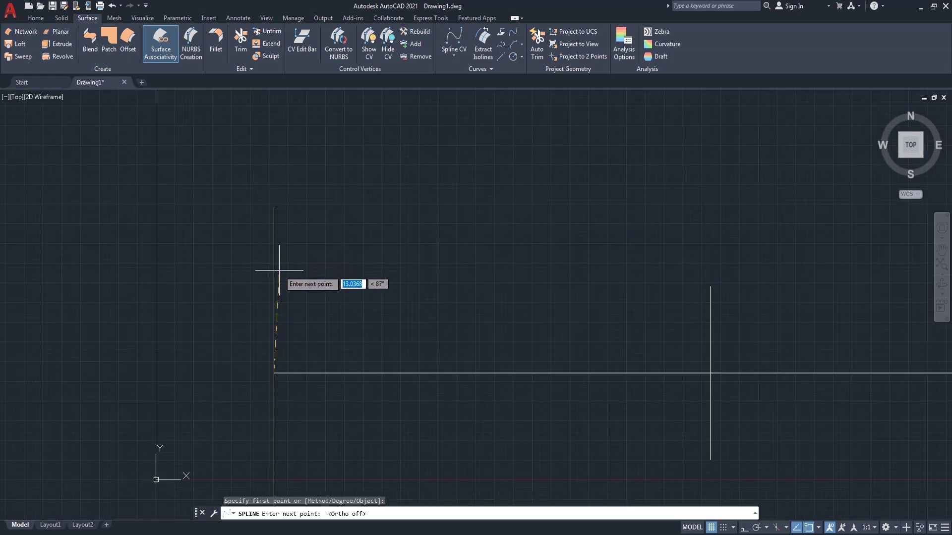
left_click(279, 271)
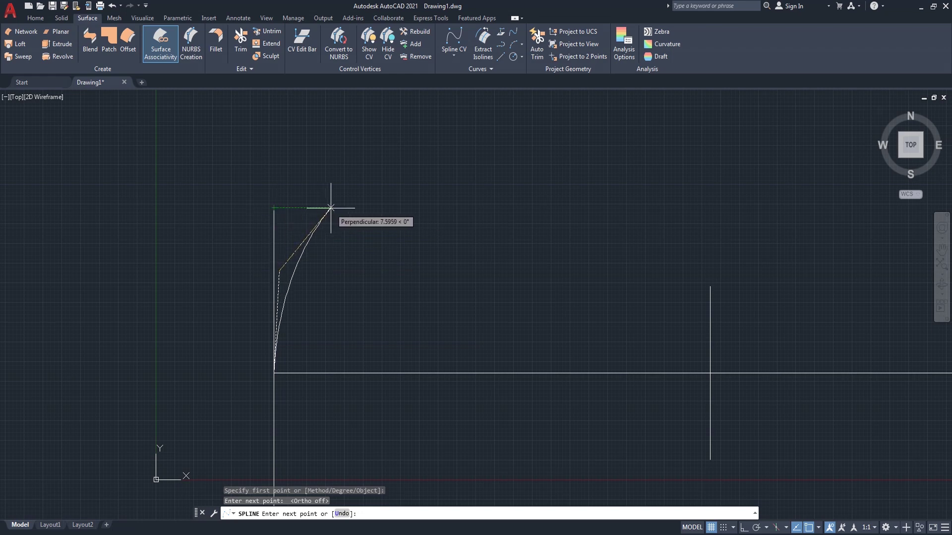
left_click(331, 209)
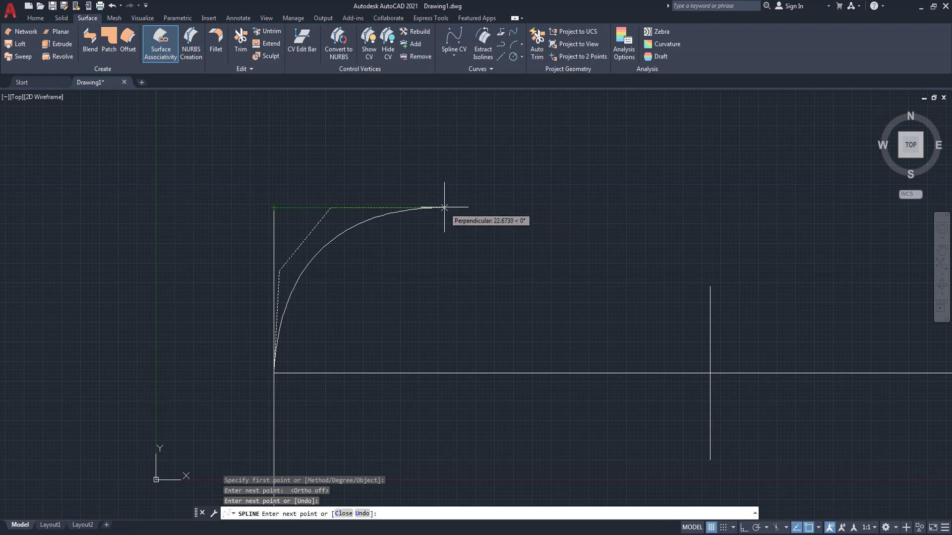
Continue the spline along the bowl and handle, ending at the baseline's right end.
left_click(444, 208)
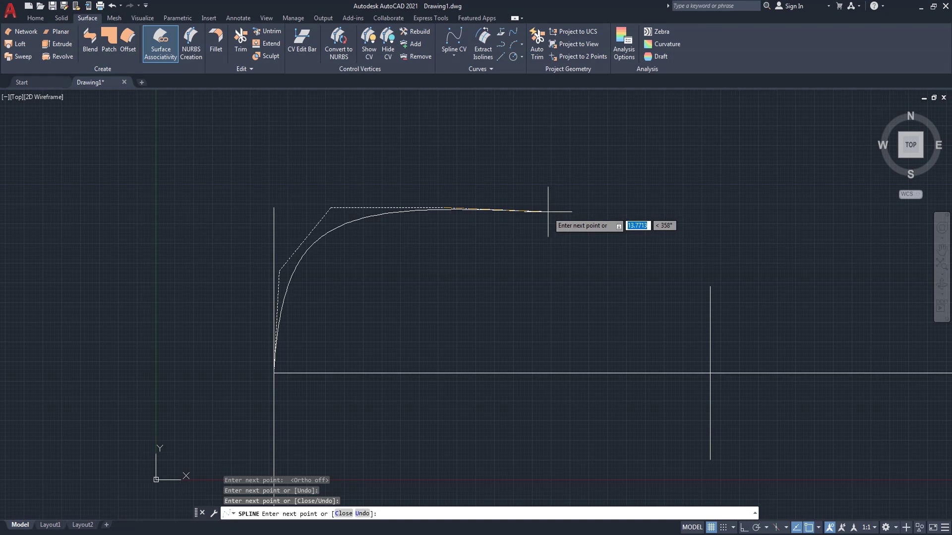
left_click(547, 213)
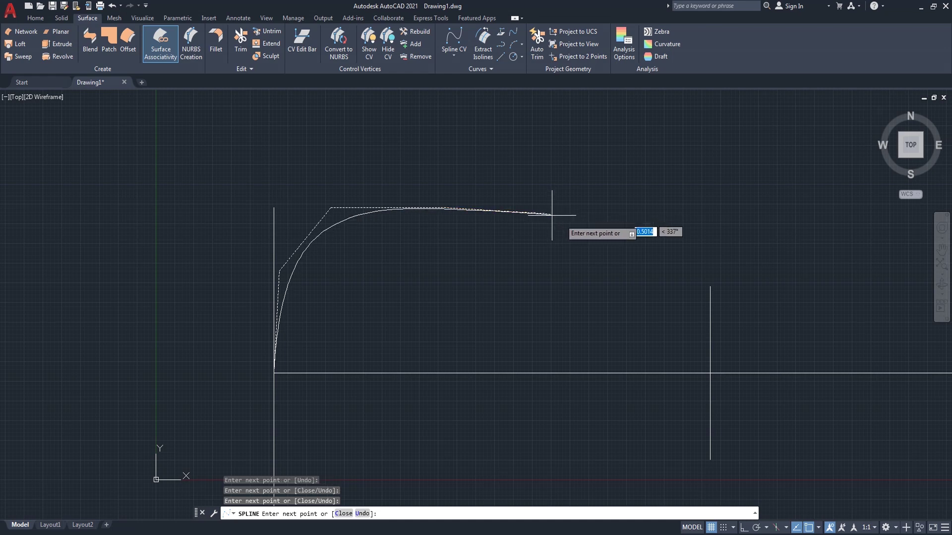
left_click(626, 252)
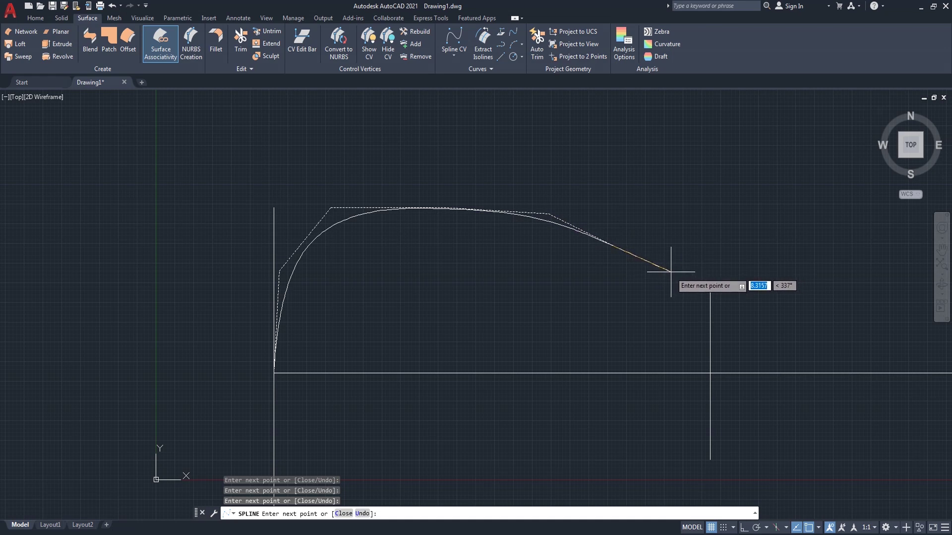
left_click(710, 287)
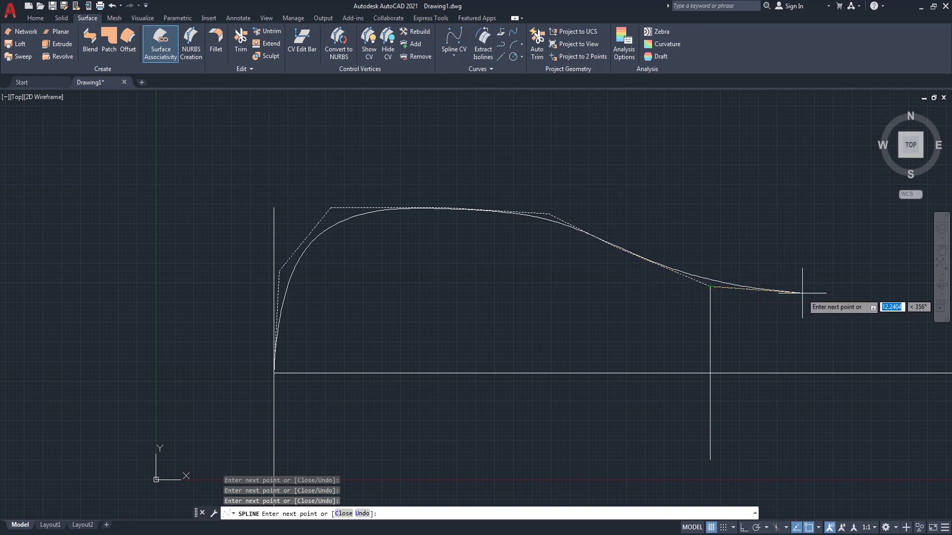
scroll(798, 283, "down", 3)
middle_click_drag(797, 283, 620, 283)
scroll(662, 285, "up", 2)
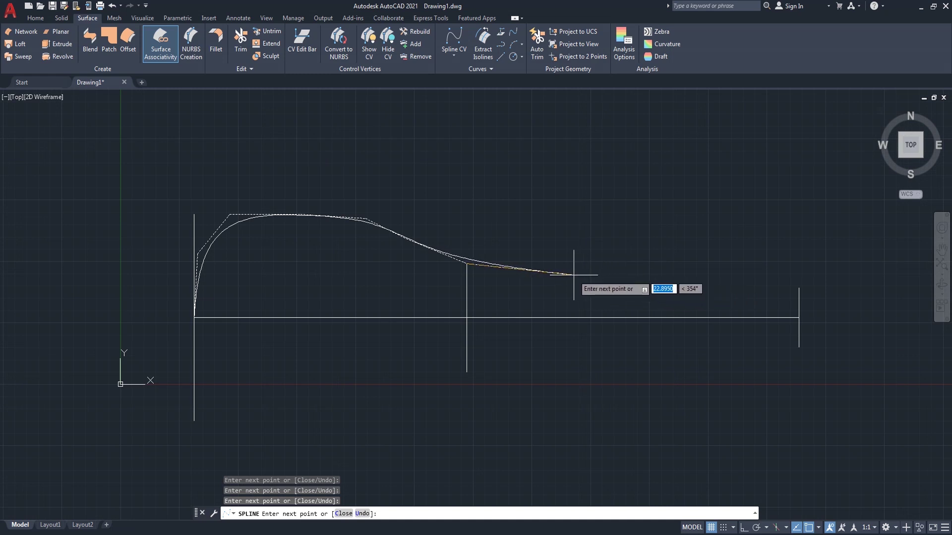
left_click(716, 284)
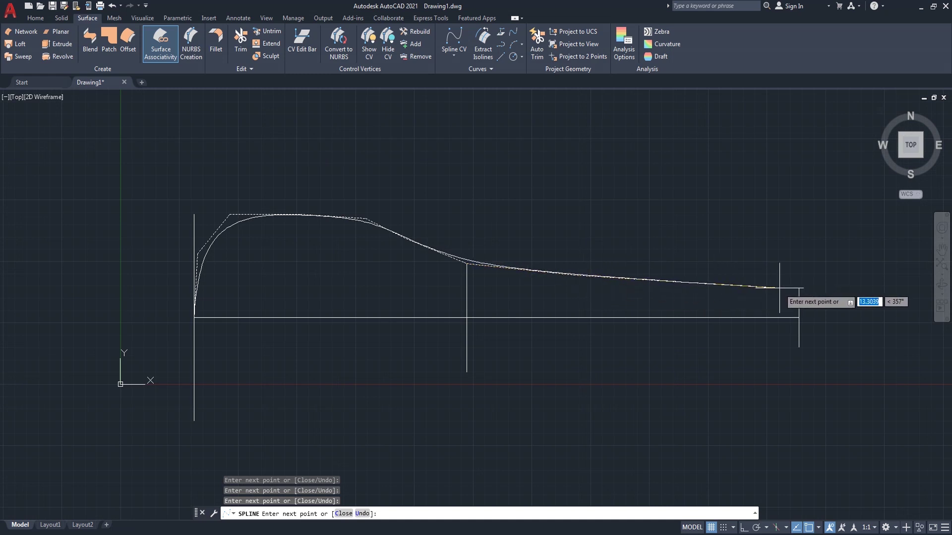
left_click(798, 288)
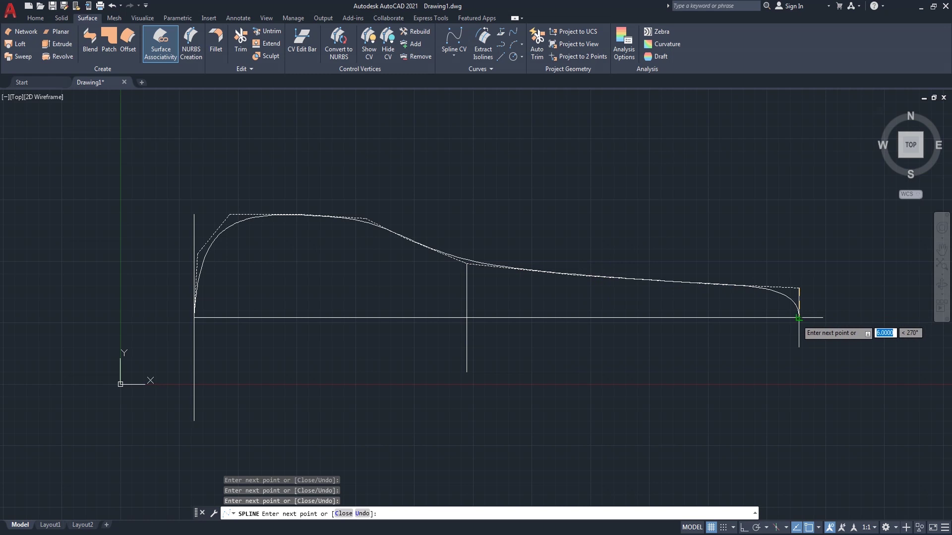
key("Return")
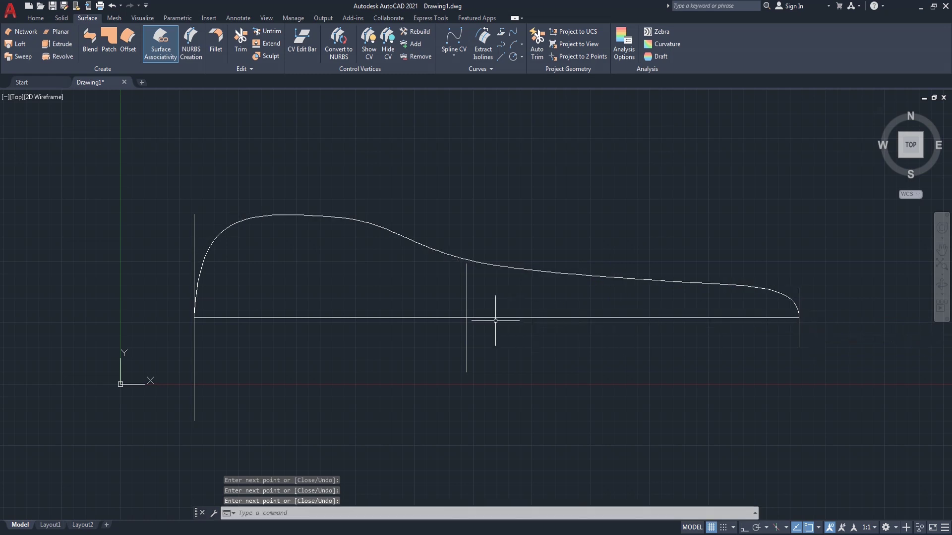
Select the spline and drag its left-side control vertices to new positions.
scroll(328, 242, "up", 2)
left_click(388, 197)
left_click(318, 251)
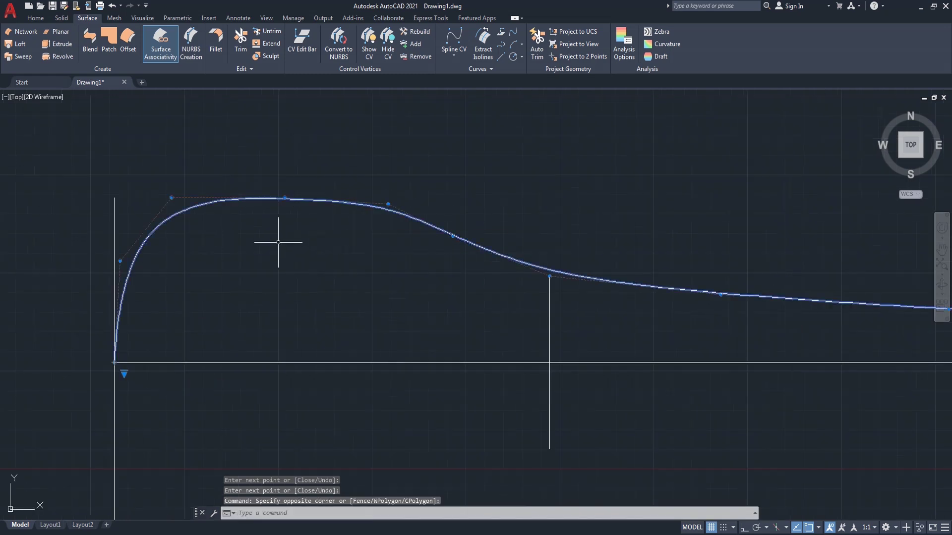
left_click(170, 197)
key("Down")
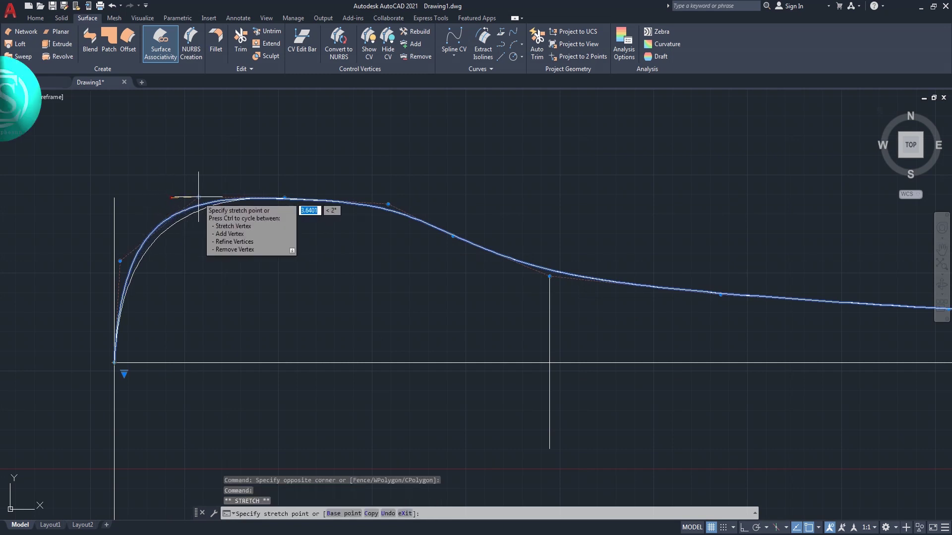
key("F8")
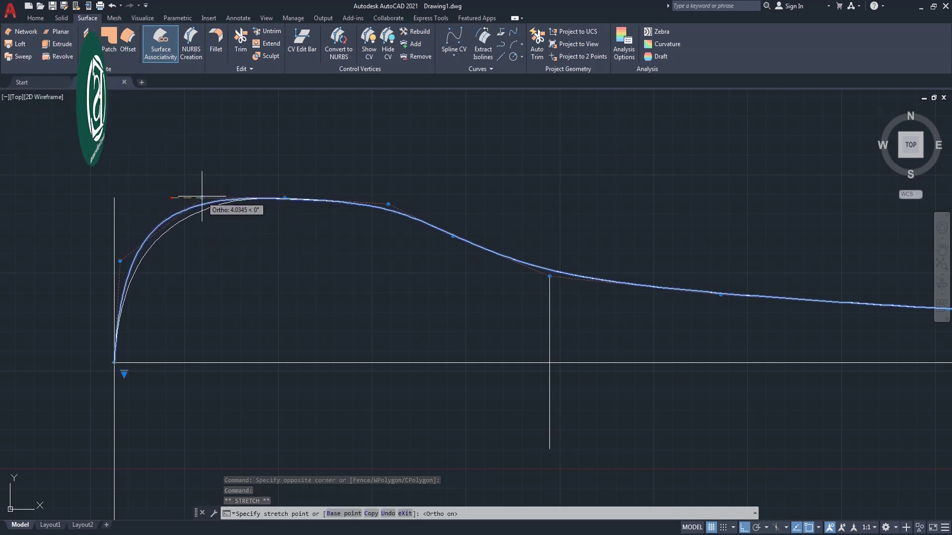
scroll(202, 198, "up", 2)
left_click(215, 192)
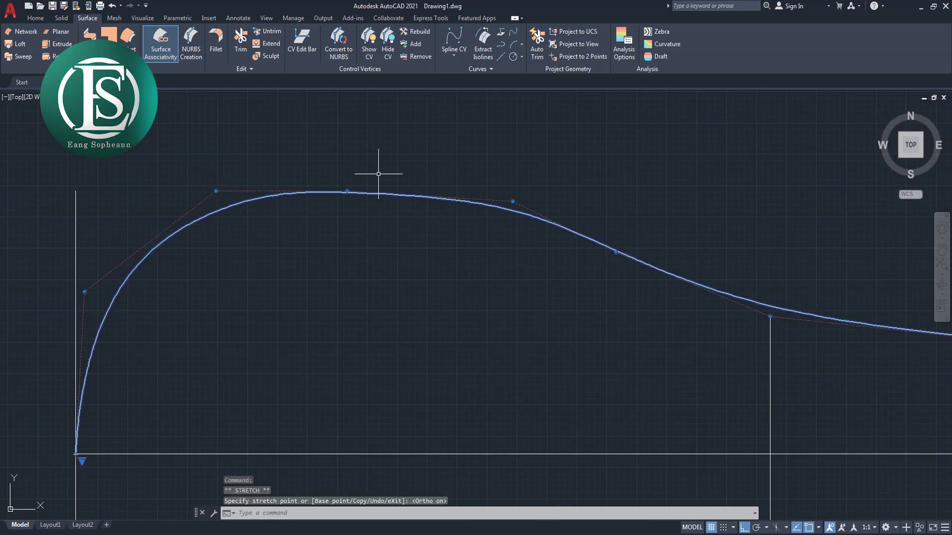
scroll(364, 174, "down", 2)
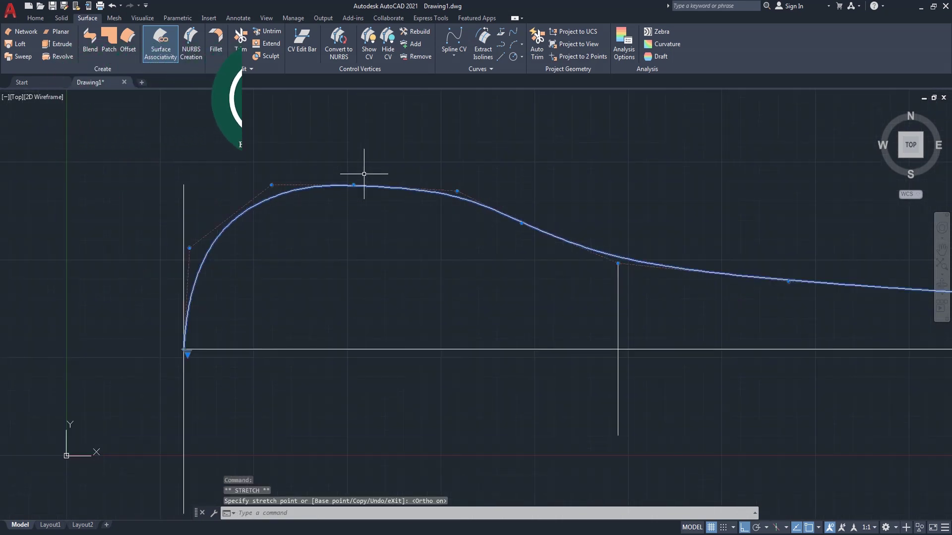
left_click(190, 248)
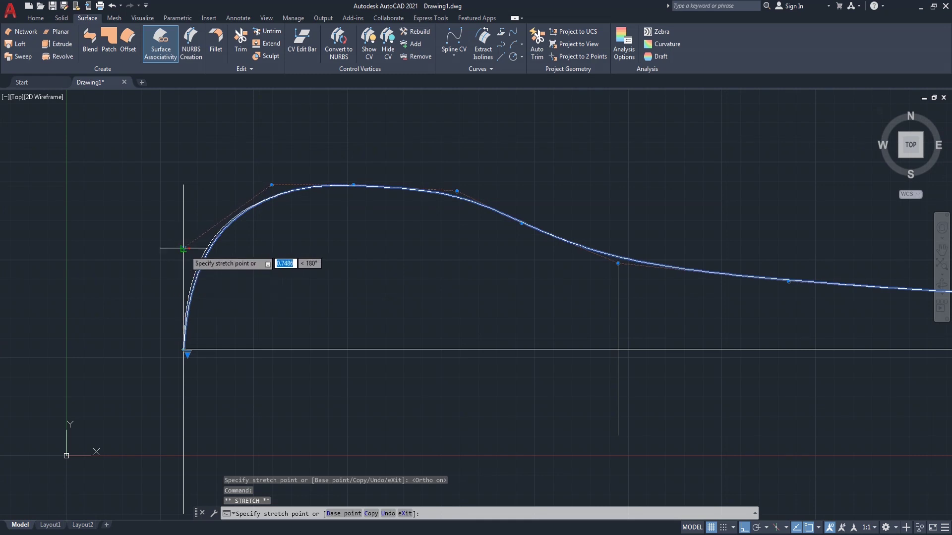
left_click(184, 248)
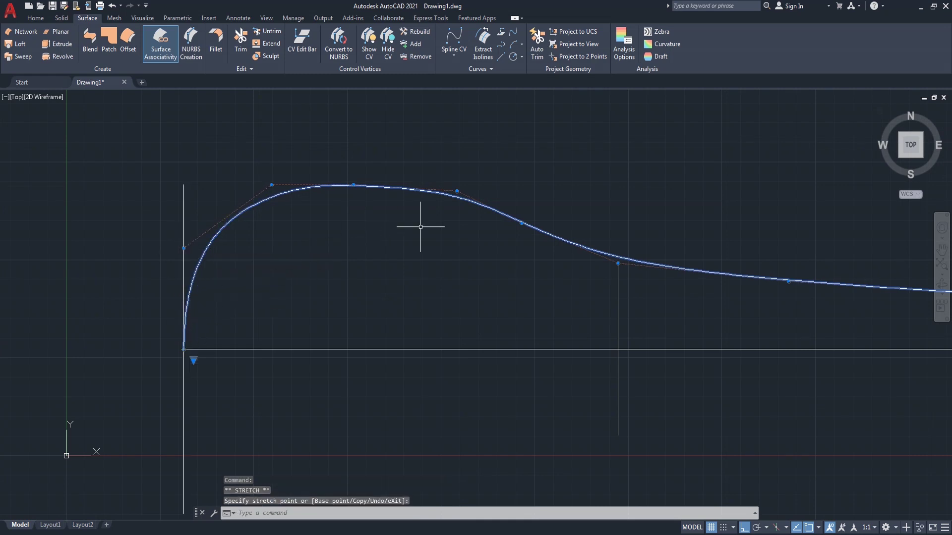
Adjust the middle control vertices where the bowl narrows into the handle, then deselect.
scroll(387, 246, "down", 4)
scroll(396, 281, "up", 2)
scroll(453, 272, "up", 2)
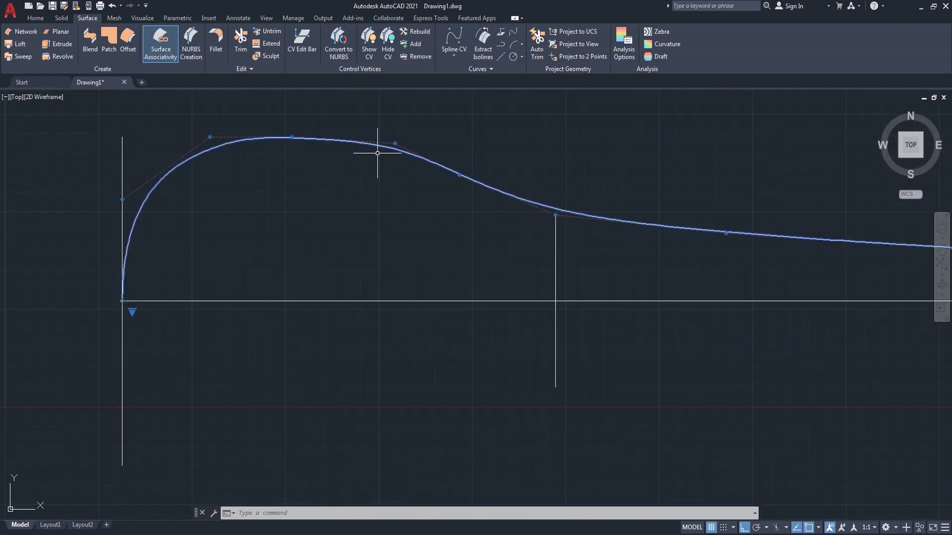
left_click(459, 175)
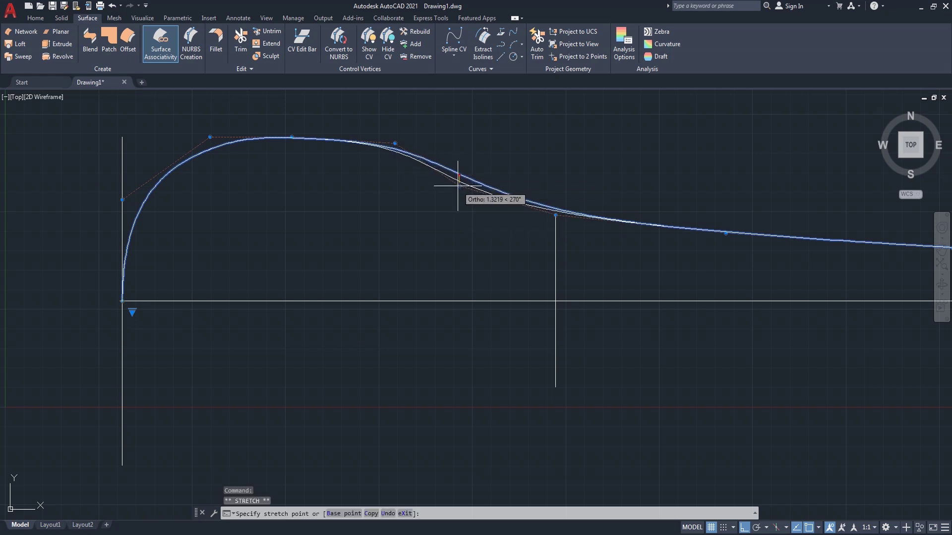
left_click(459, 186)
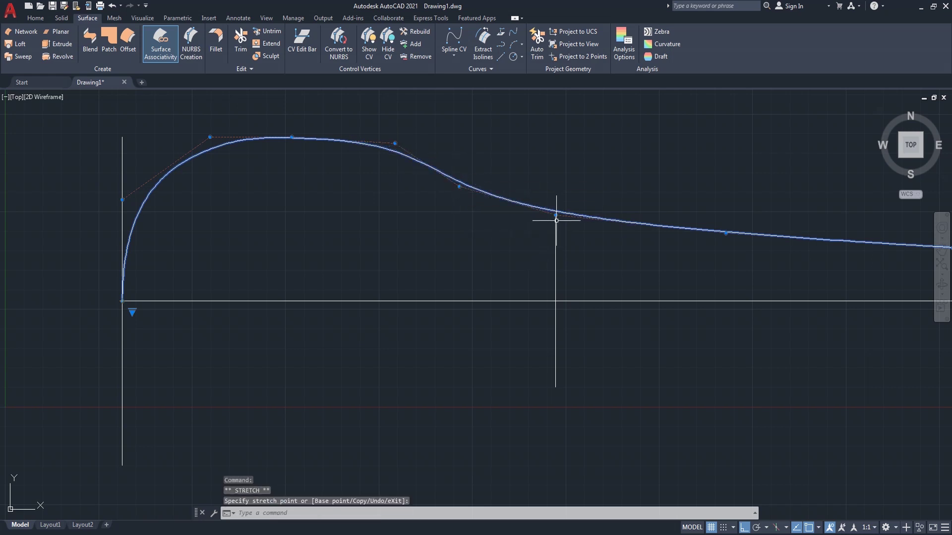
scroll(555, 213, "up", 2)
scroll(555, 214, "up", 2)
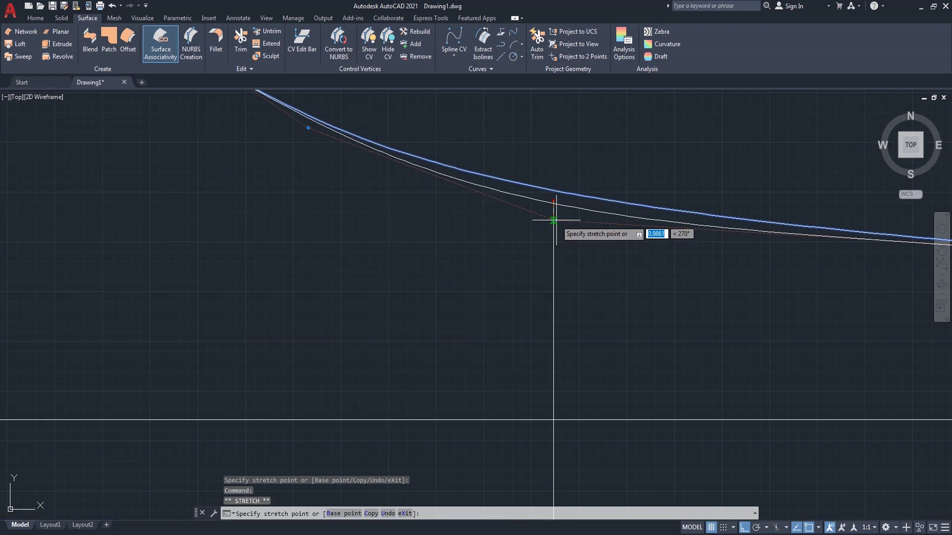
left_click(554, 217)
scroll(455, 263, "down", 3)
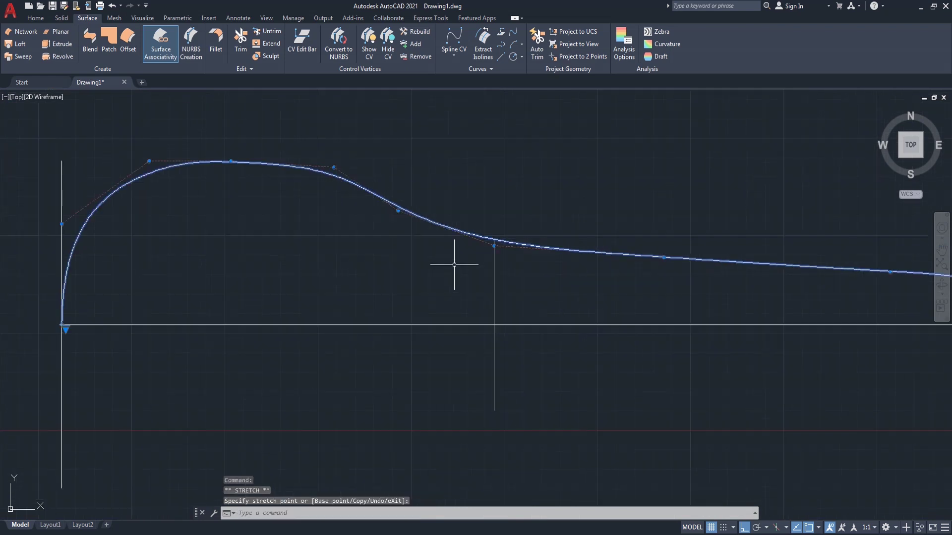
scroll(454, 265, "down", 2)
key("Escape")
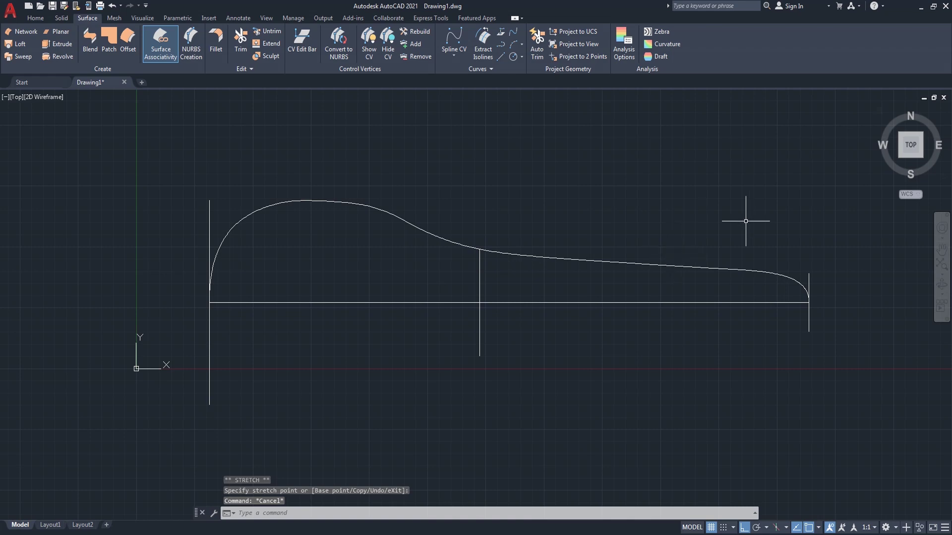
Switch to the Front view and set the UCS preset to Front.
mouse_move(901, 163)
left_click(900, 156)
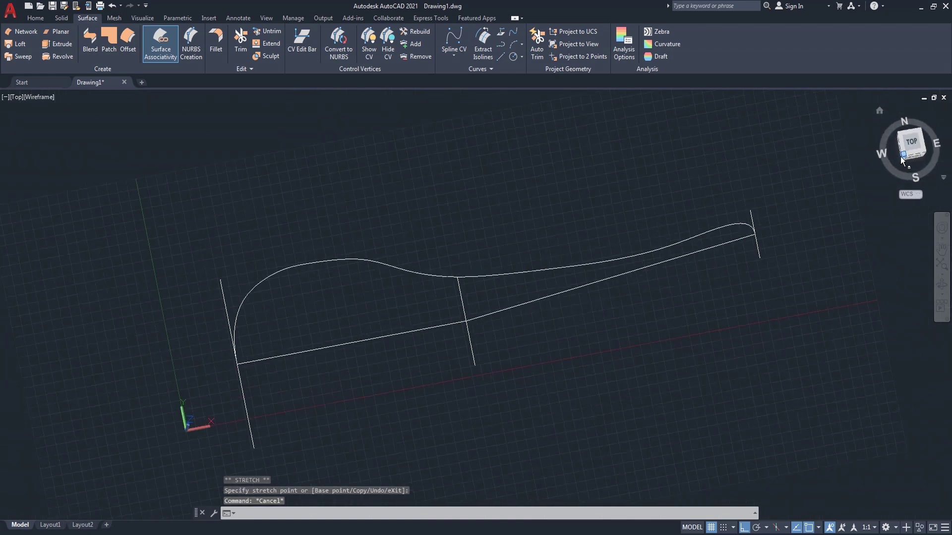
left_click(922, 151)
scroll(697, 273, "up", 2)
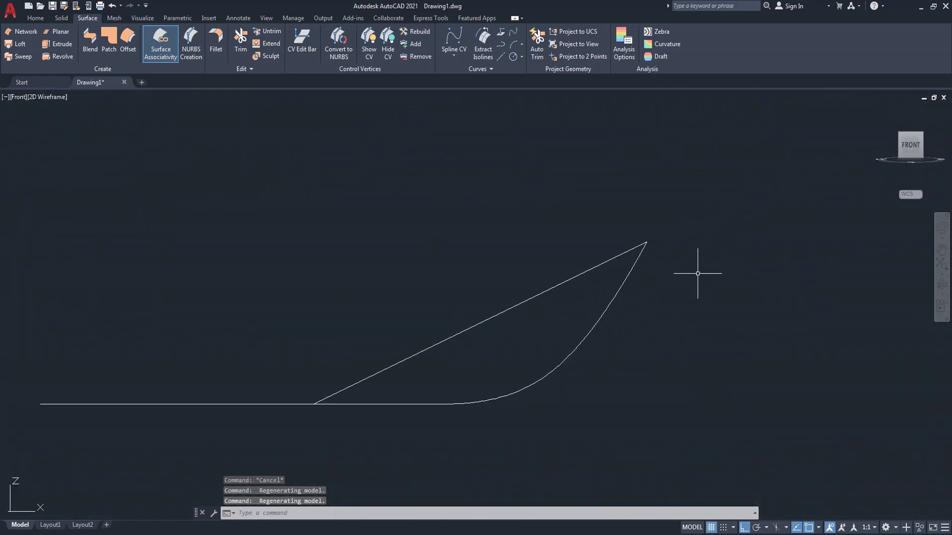
left_click(43, 20)
left_click(435, 56)
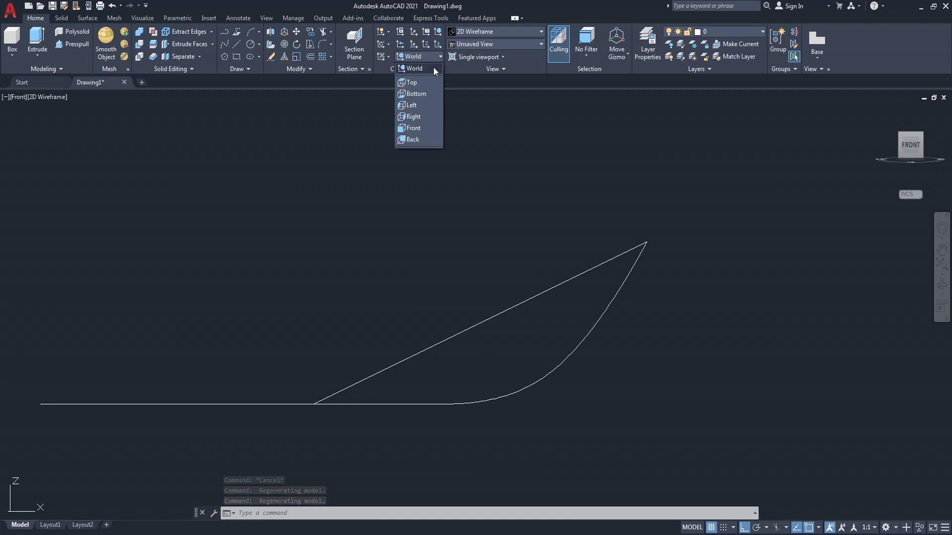
left_click(415, 130)
scroll(540, 294, "down", 1)
scroll(493, 337, "up", 1)
left_click(604, 331)
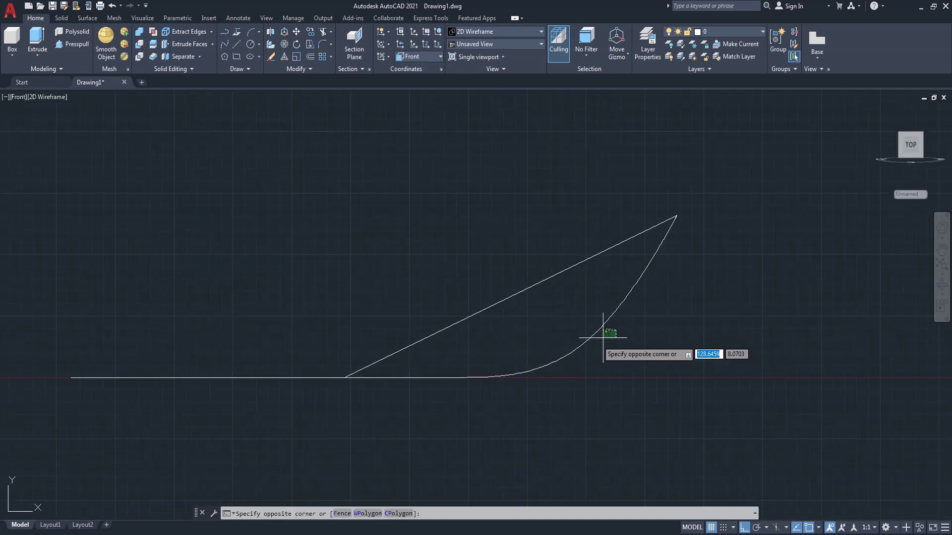
Stretch the side spline's first grip up toward the diagonal guide line.
left_click(594, 378)
scroll(582, 250, "up", 2)
scroll(575, 251, "up", 3)
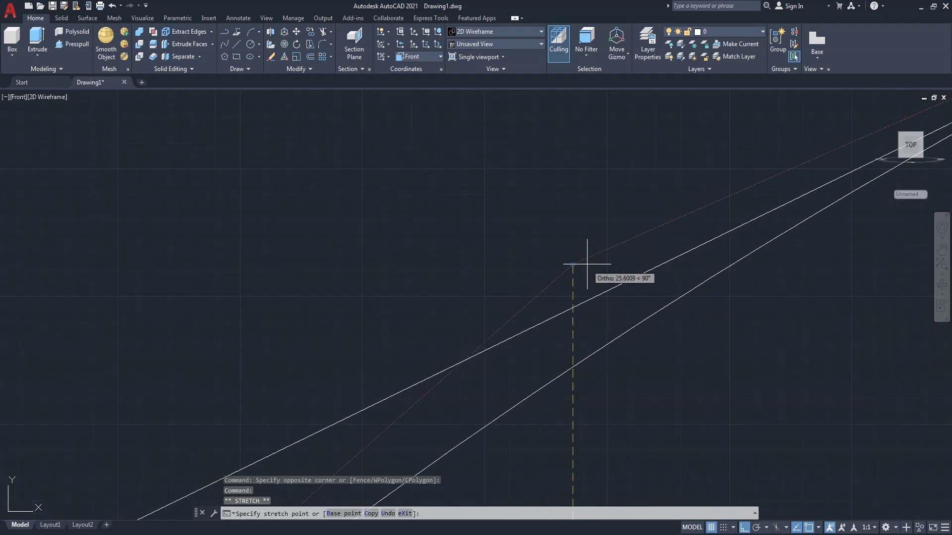
scroll(570, 317, "up", 4)
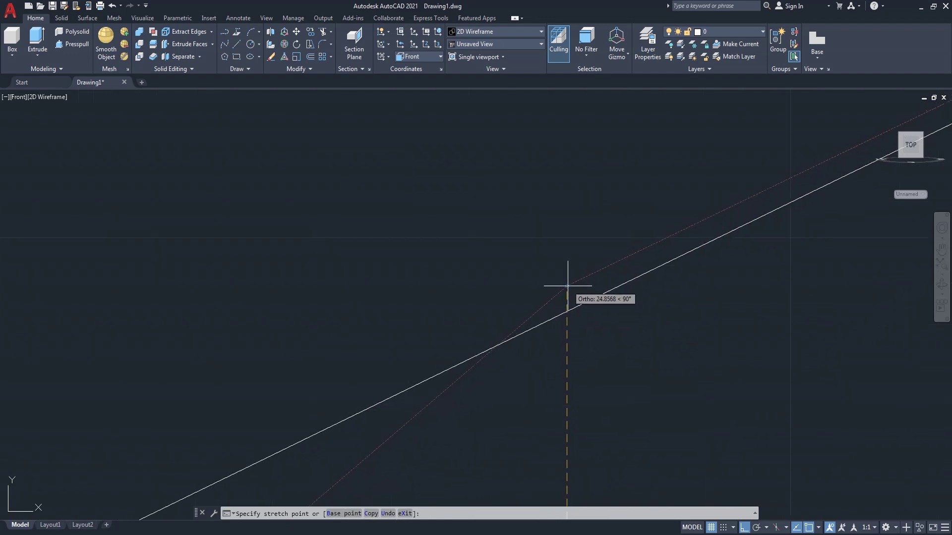
left_click(568, 288)
scroll(568, 289, "down", 3)
scroll(531, 280, "down", 2)
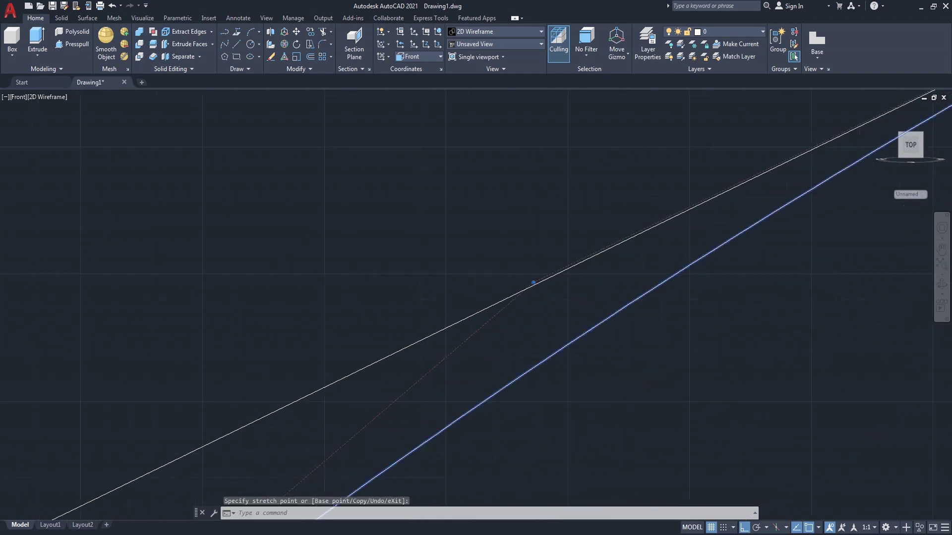
scroll(479, 327, "down", 3)
middle_click_drag(471, 329, 611, 215)
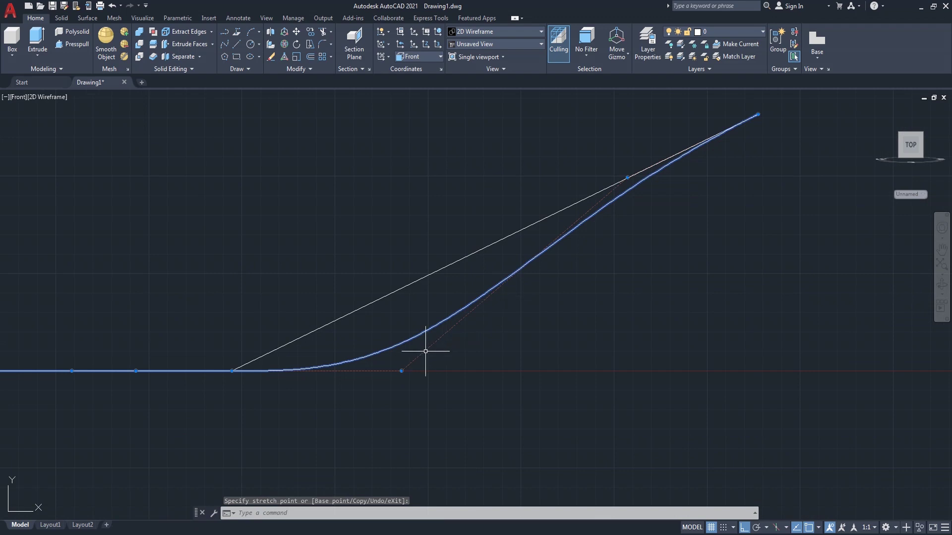
Stretch a second side-spline grip to sit beside the diagonal guide line.
left_click(402, 371)
scroll(403, 308, "up", 5)
scroll(367, 306, "up", 2)
scroll(366, 306, "up", 3)
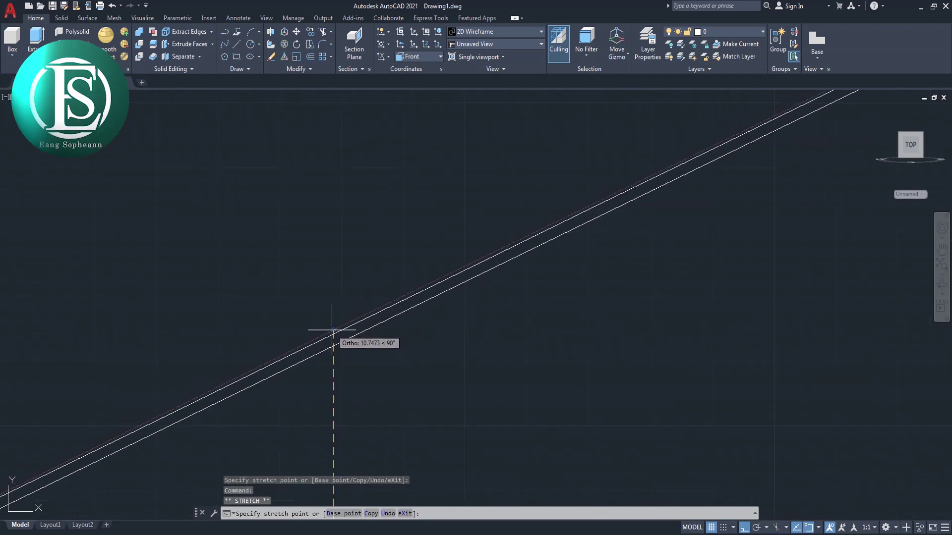
left_click(333, 333)
scroll(382, 297, "down", 2)
scroll(408, 277, "down", 2)
scroll(378, 312, "down", 2)
scroll(204, 380, "up", 2)
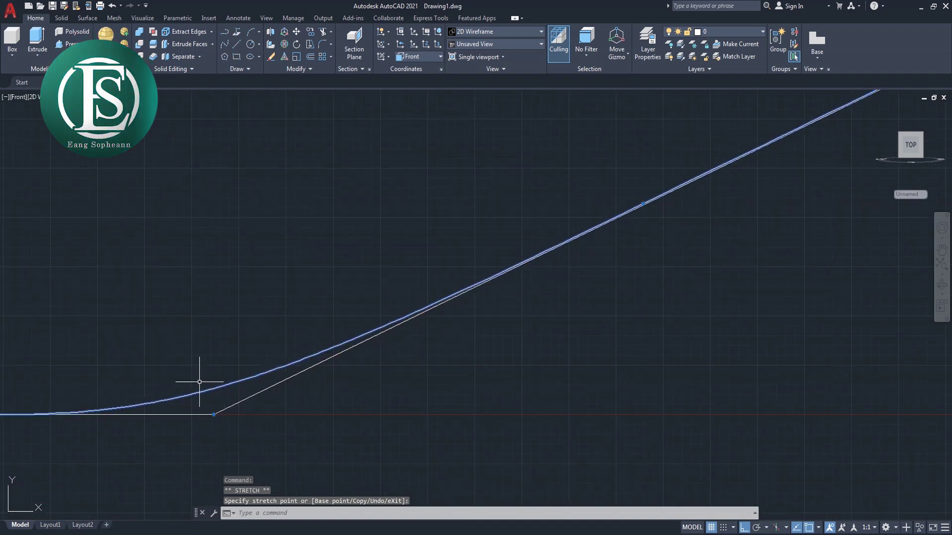
scroll(209, 406, "up", 2)
Raise the spline's lower grip, deselect the spline, and reset the UCS to World.
left_click(217, 413)
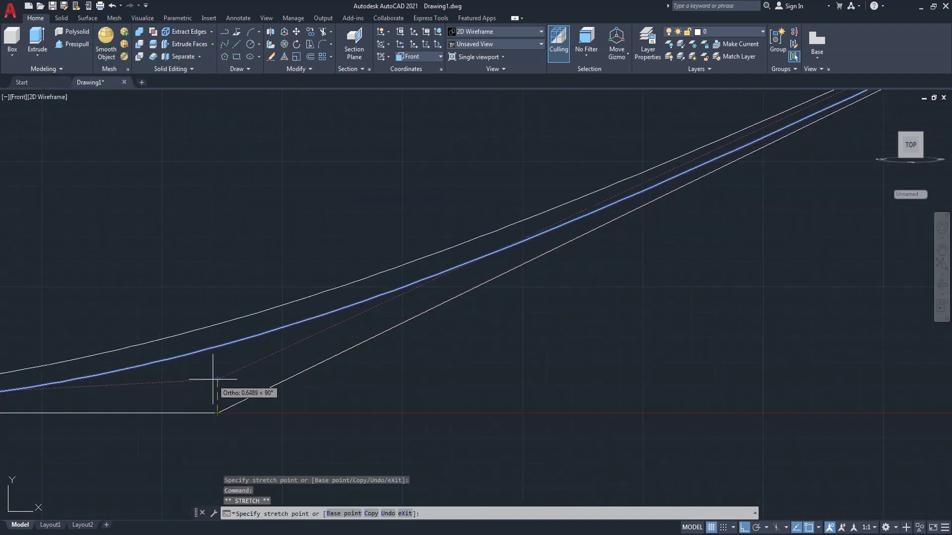
left_click(217, 370)
scroll(267, 385, "down", 2)
scroll(313, 385, "down", 2)
scroll(349, 392, "down", 2)
scroll(349, 391, "down", 2)
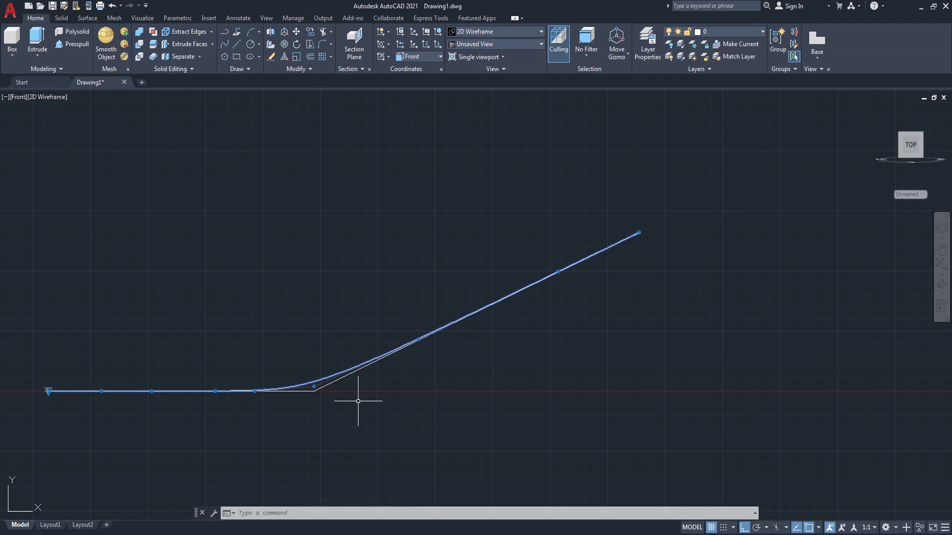
key("Escape")
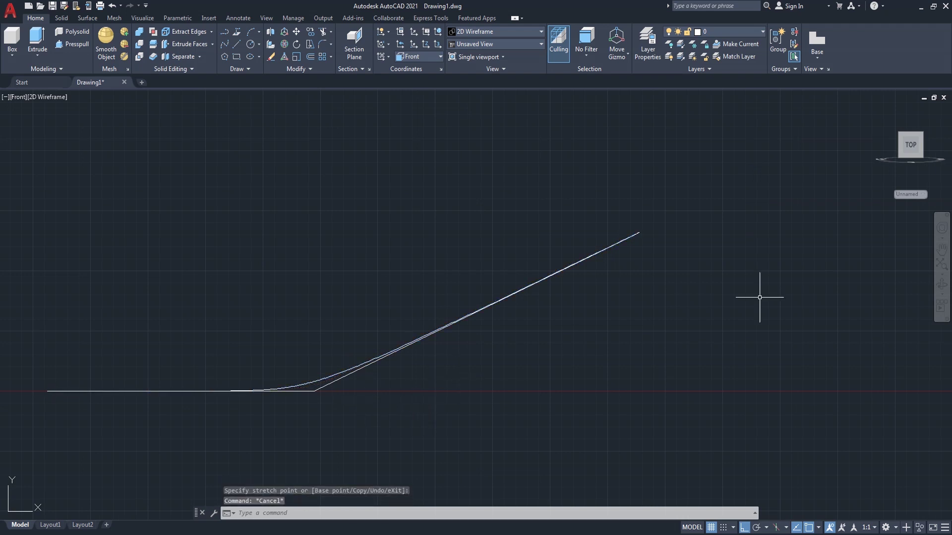
left_click(431, 56)
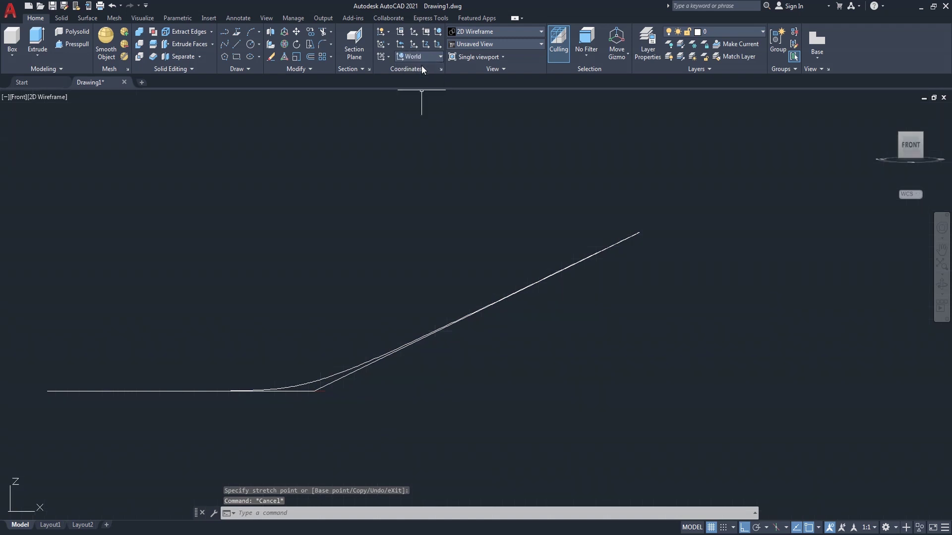
In SW isometric, mirror the outline spline about the centre line, keeping the original.
left_click(902, 134)
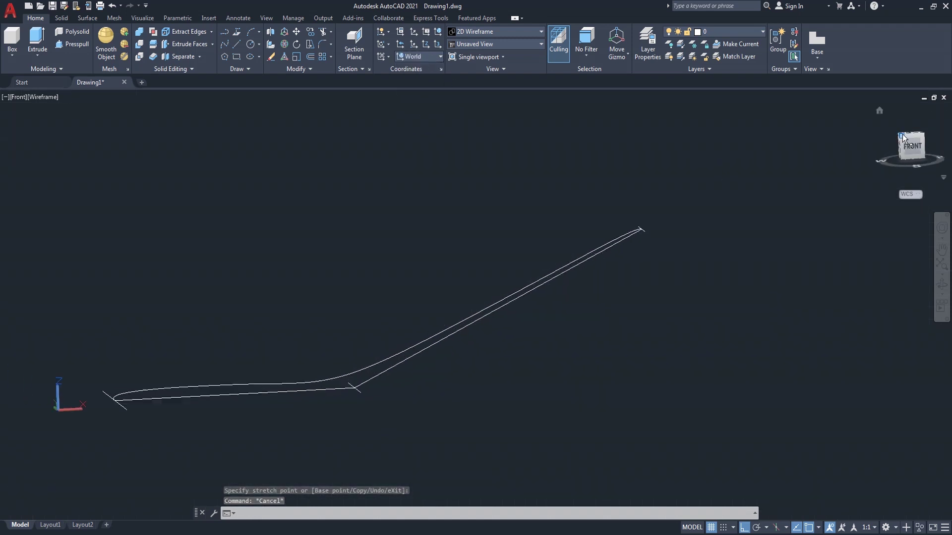
middle_click_drag(442, 381, 433, 300)
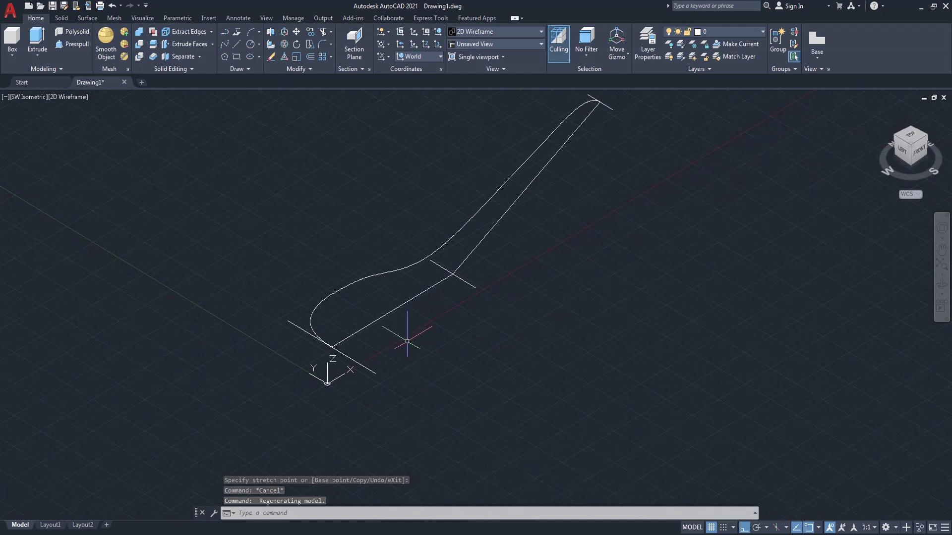
type("i")
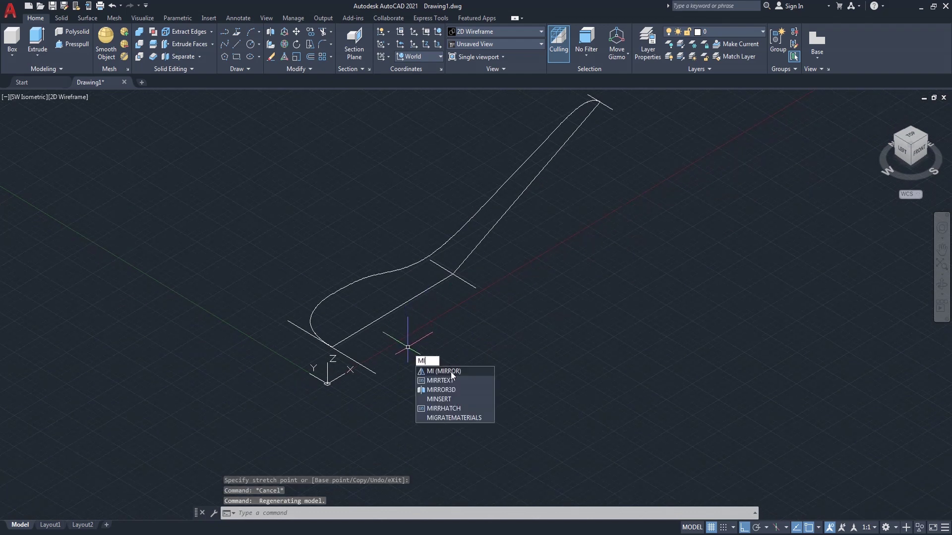
key("Return")
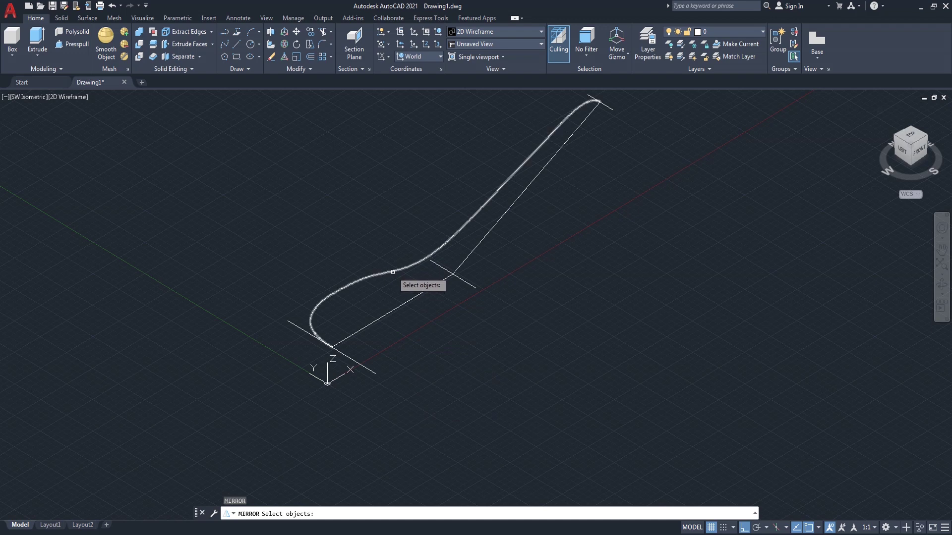
left_click(389, 275)
key("Return")
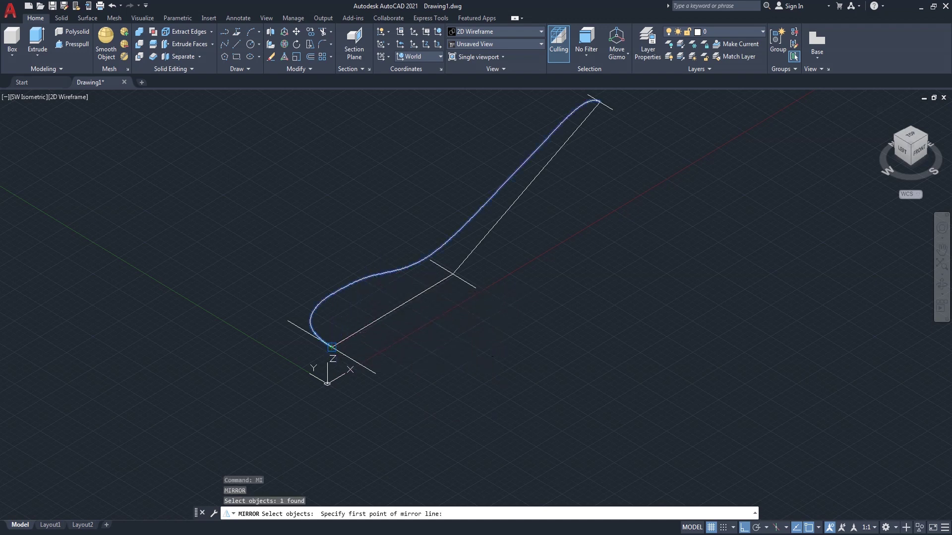
left_click(332, 346)
left_click(454, 275)
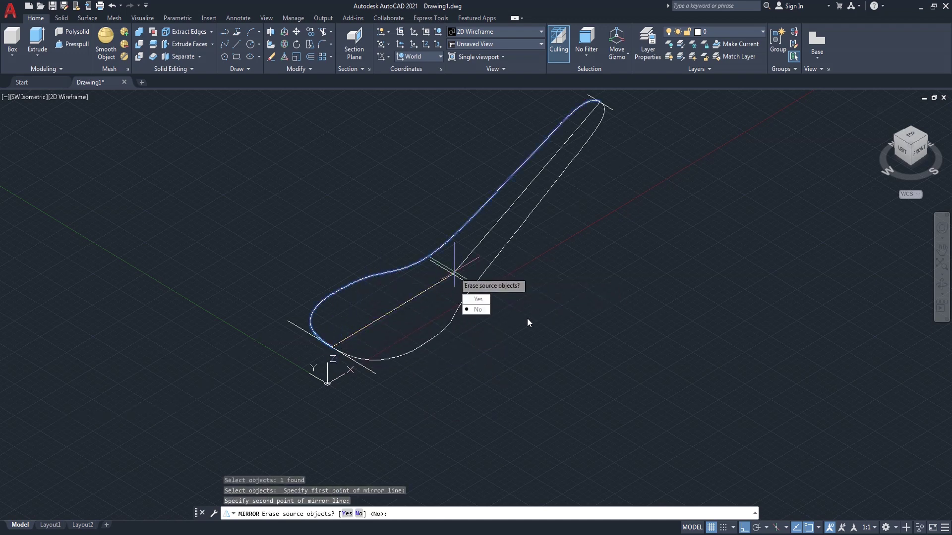
left_click(478, 309)
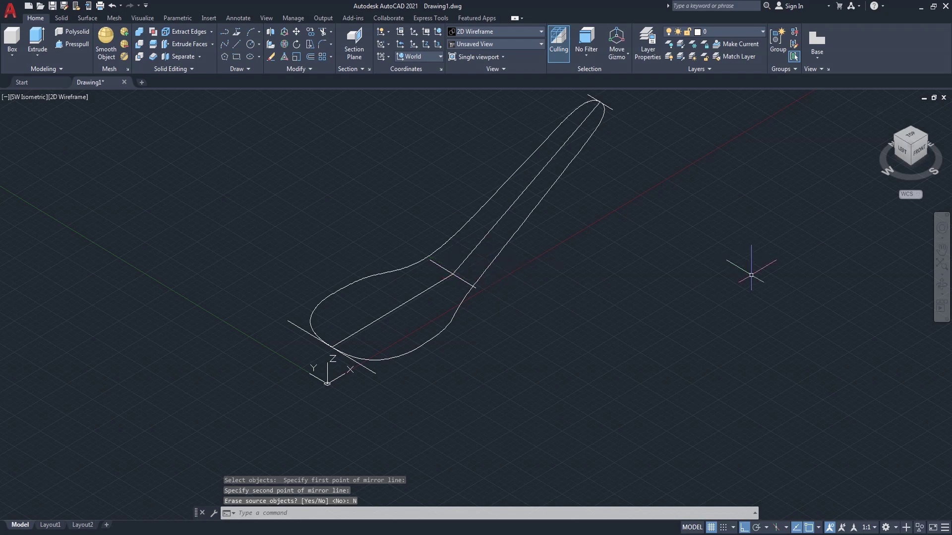
left_click(942, 288)
mouse_move(523, 318)
left_mouse_down()
mouse_move(306, 303)
mouse_move(335, 363)
mouse_move(527, 365)
mouse_move(651, 355)
mouse_move(648, 340)
mouse_move(603, 429)
mouse_move(514, 421)
mouse_move(401, 384)
mouse_move(384, 366)
mouse_move(382, 301)
mouse_move(395, 386)
mouse_move(418, 332)
mouse_move(420, 354)
left_mouse_up()
Exit orbit and return to the top view of the full spoon outline.
right_click(733, 183)
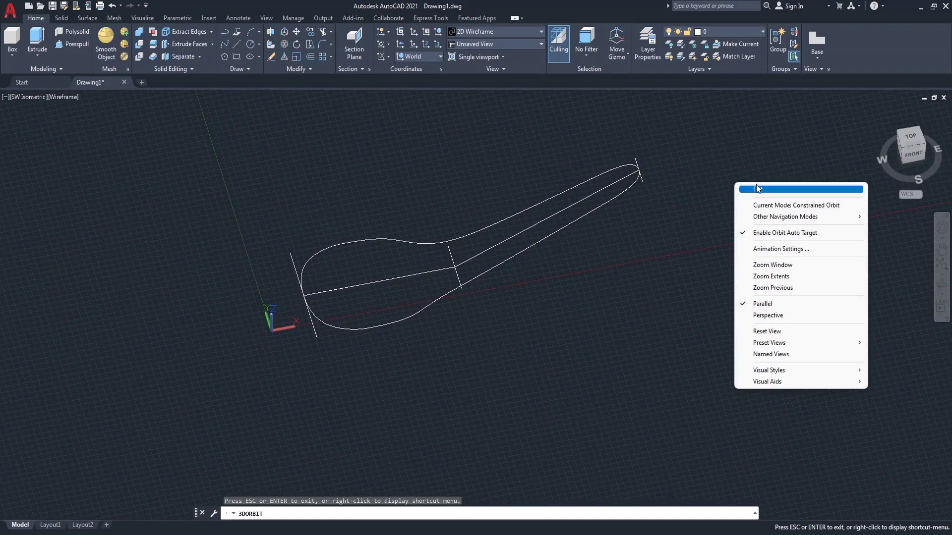
left_click(757, 184)
left_click(911, 143)
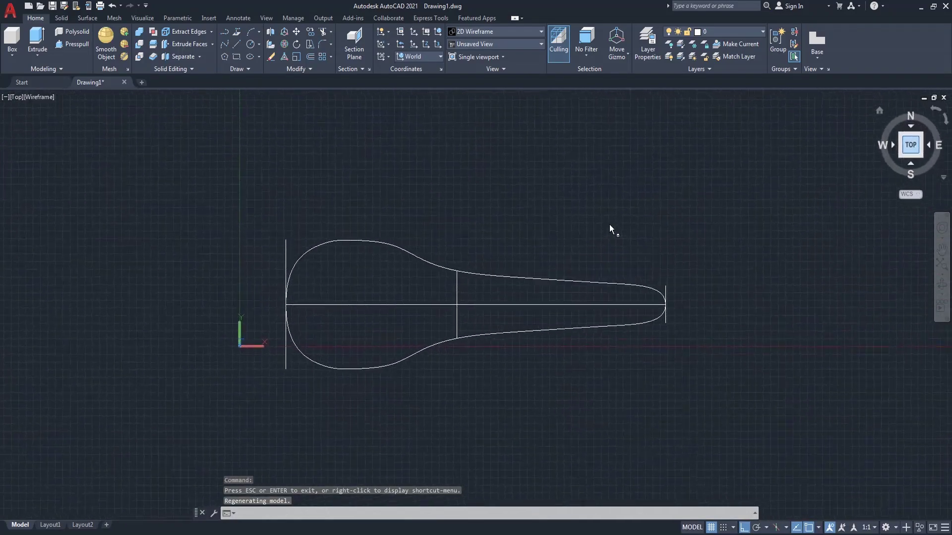
Draw a short vertical line across the centre line from its midpoint.
middle_click_drag(476, 315, 506, 290)
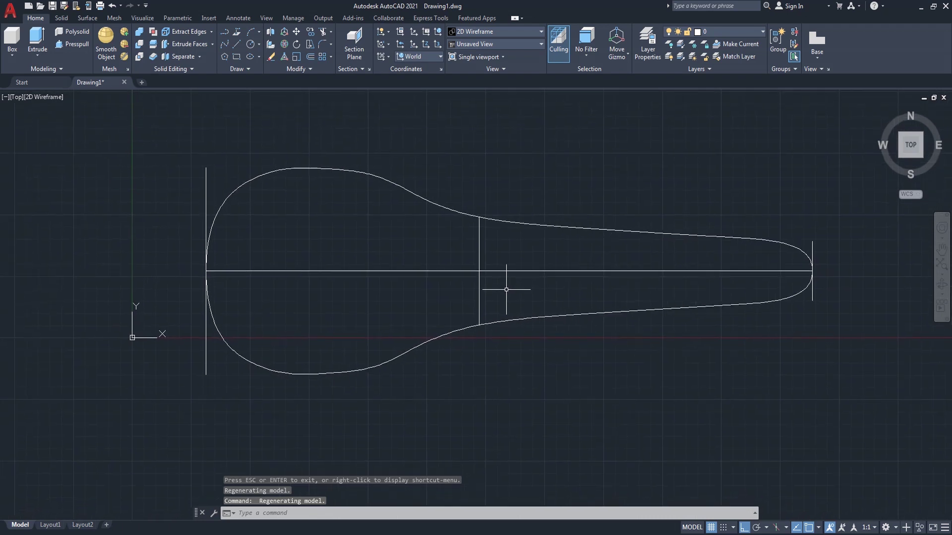
type("L")
key("Return")
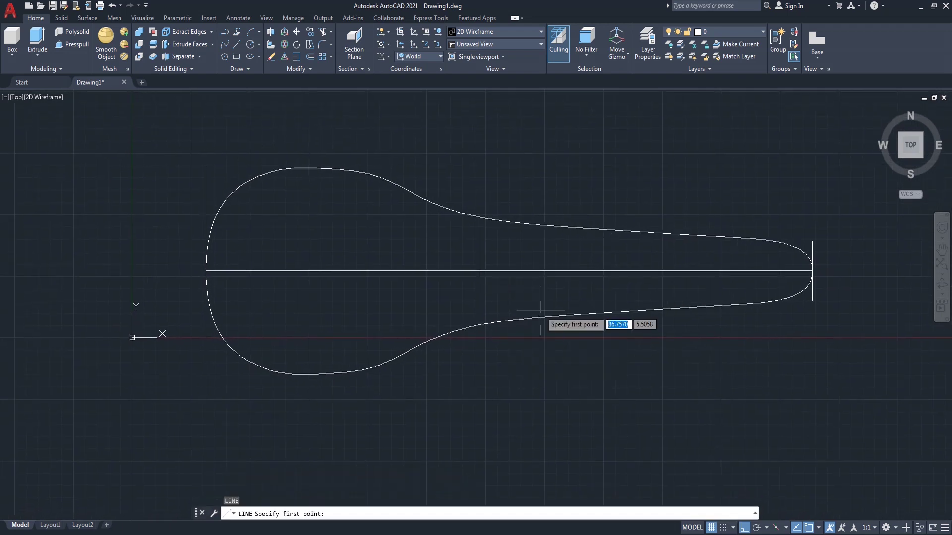
left_click(479, 271)
type("40")
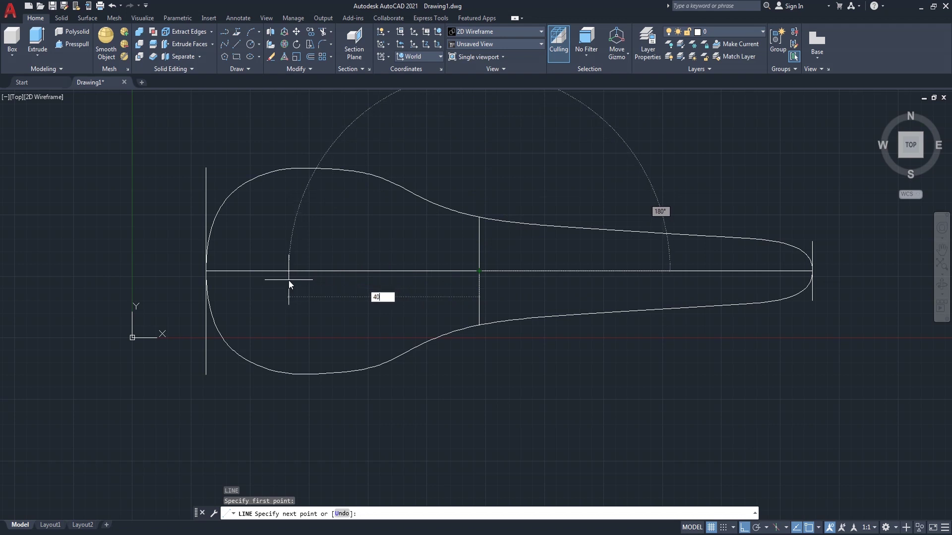
key("Return")
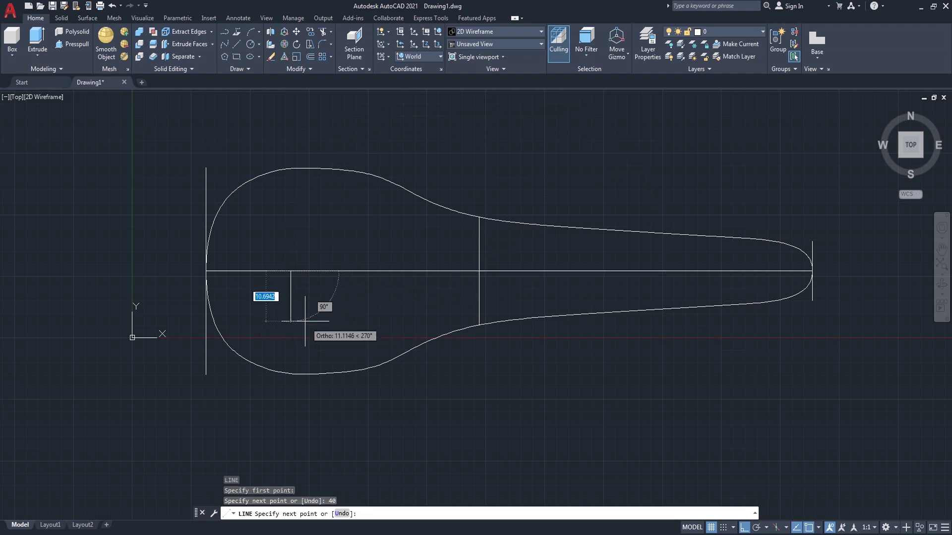
left_click(292, 287)
key("Return")
Draw a 22-unit vertical line inside the spoon bowl.
type("L")
key("Return")
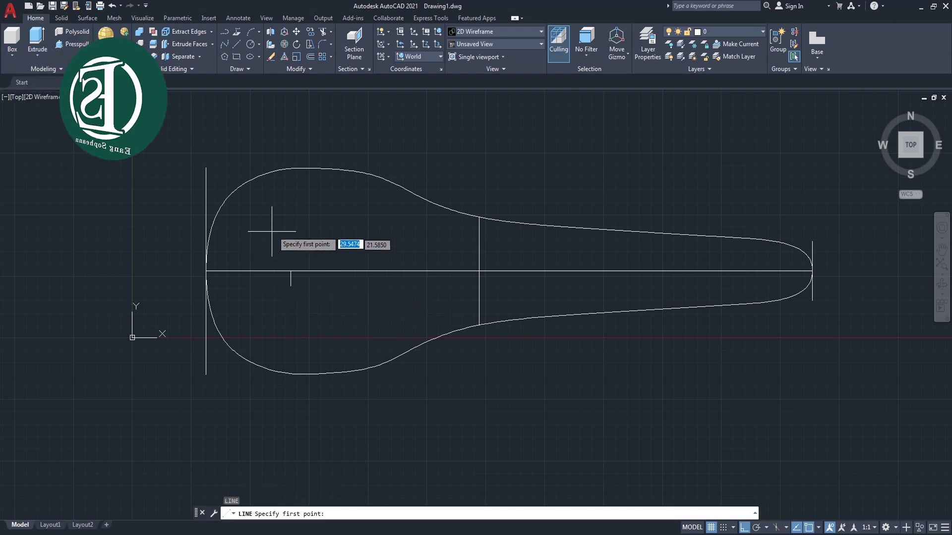
left_click(275, 228)
type("22")
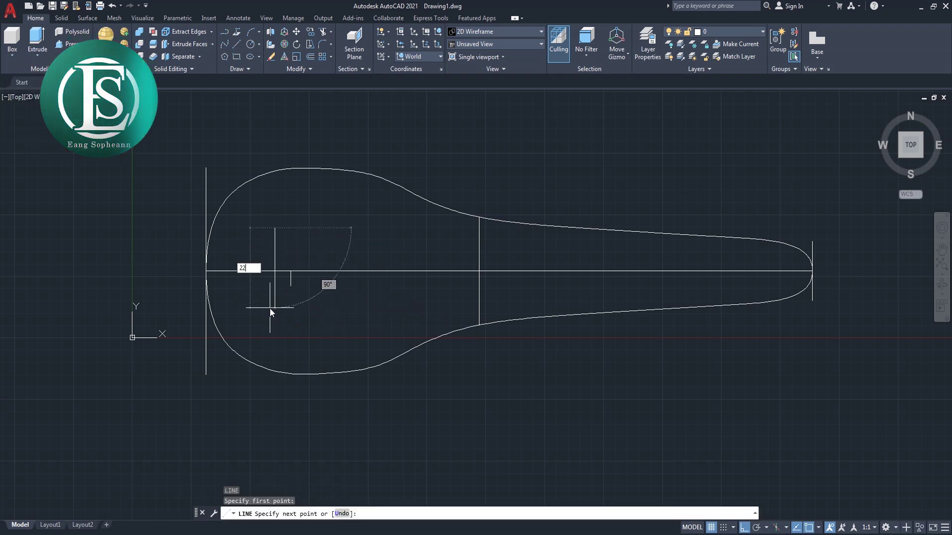
key("Return")
key("Return")
type("m")
key("Return")
Move the 22-unit line so its midpoint sits on the centre axis.
left_click(281, 310)
left_click(258, 337)
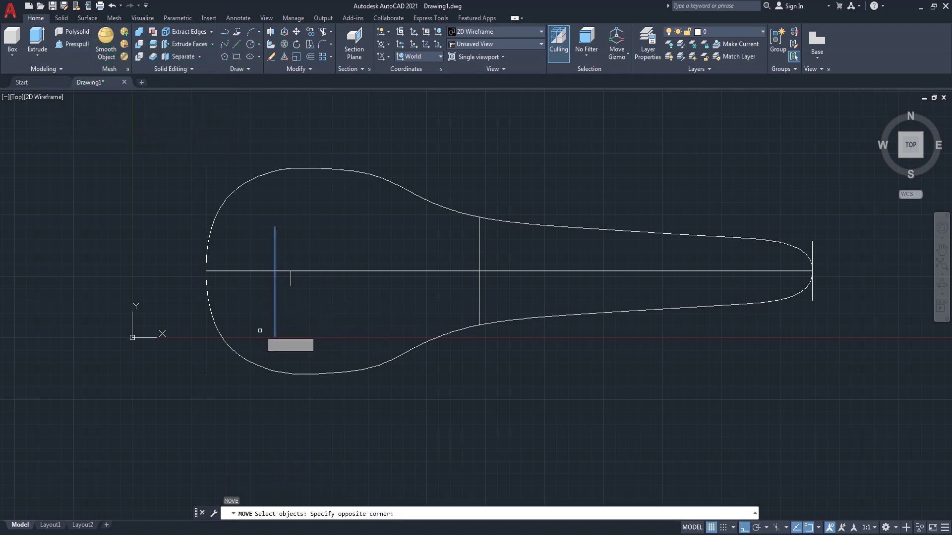
key("Return")
left_click(290, 282)
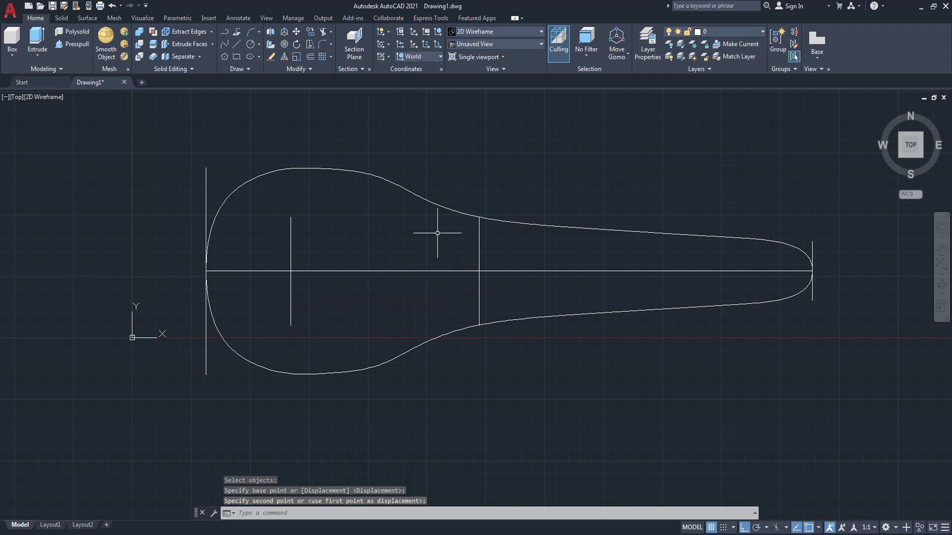
left_click(89, 18)
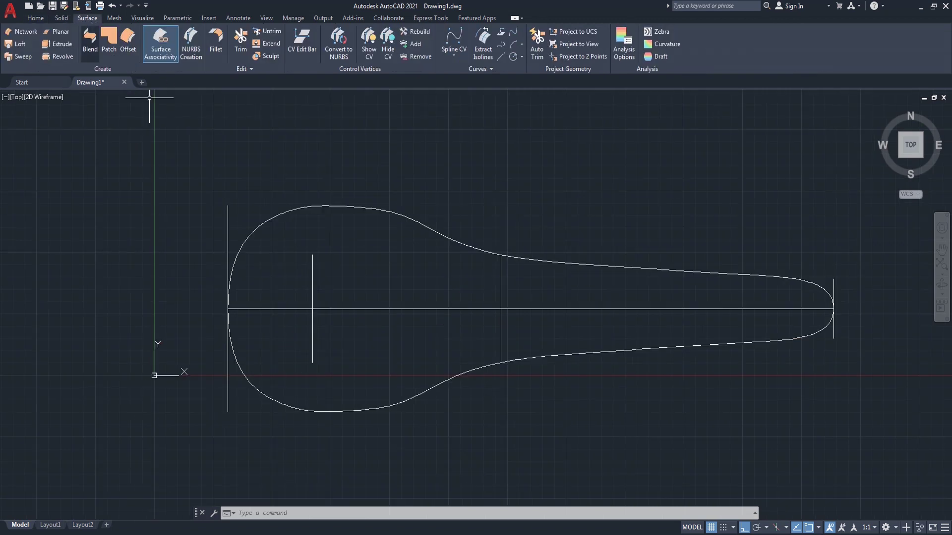
Draw a CV spline arcing through the bowl from the short line's axis point to the right line's axis point.
left_click(453, 33)
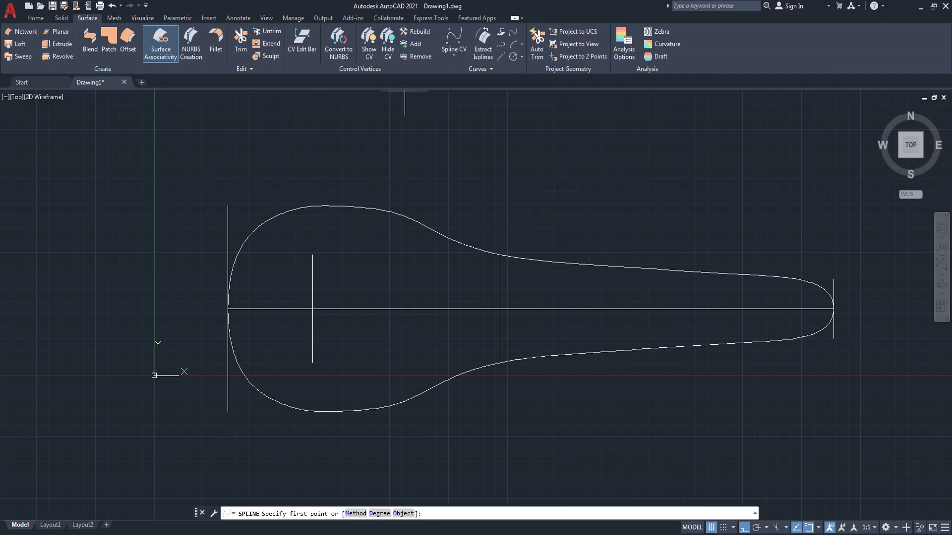
left_click(313, 308)
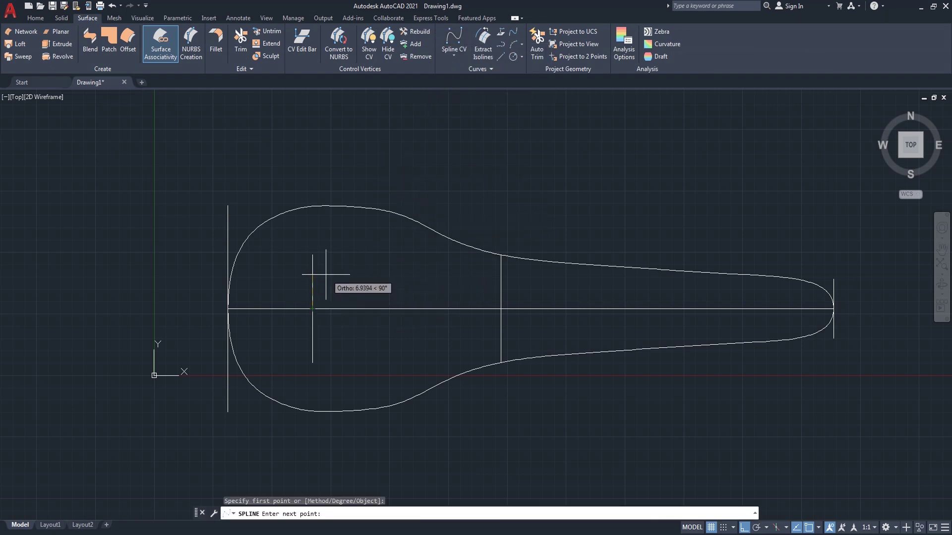
scroll(325, 274, "up", 2)
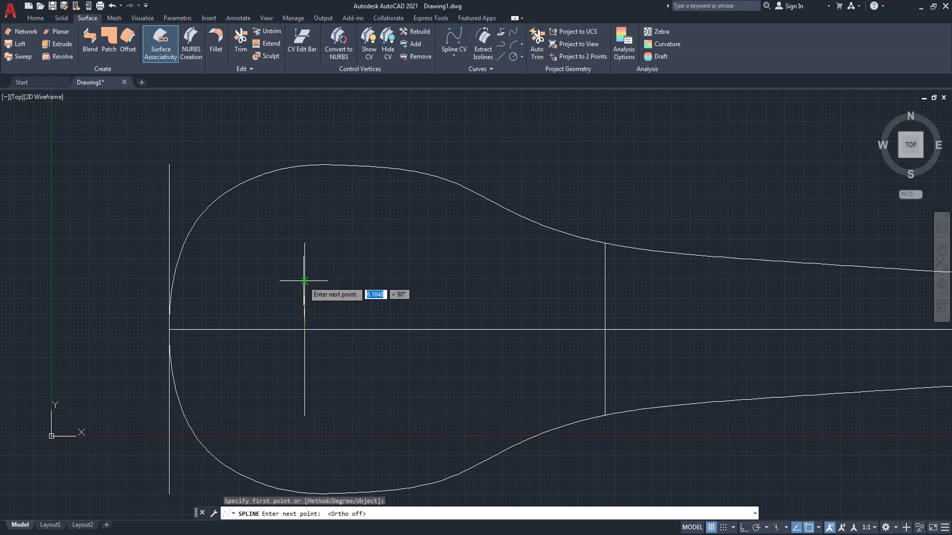
left_click(304, 288)
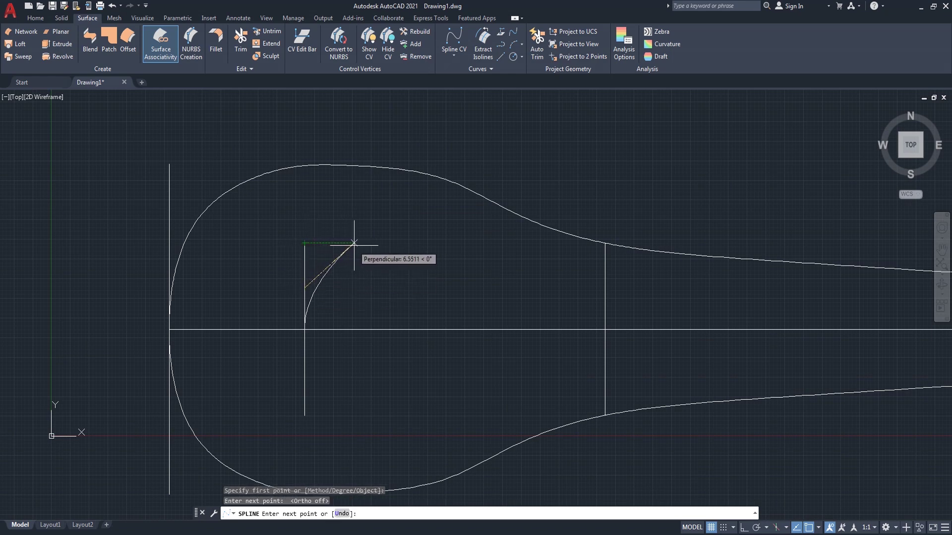
left_click(353, 243)
left_click(393, 248)
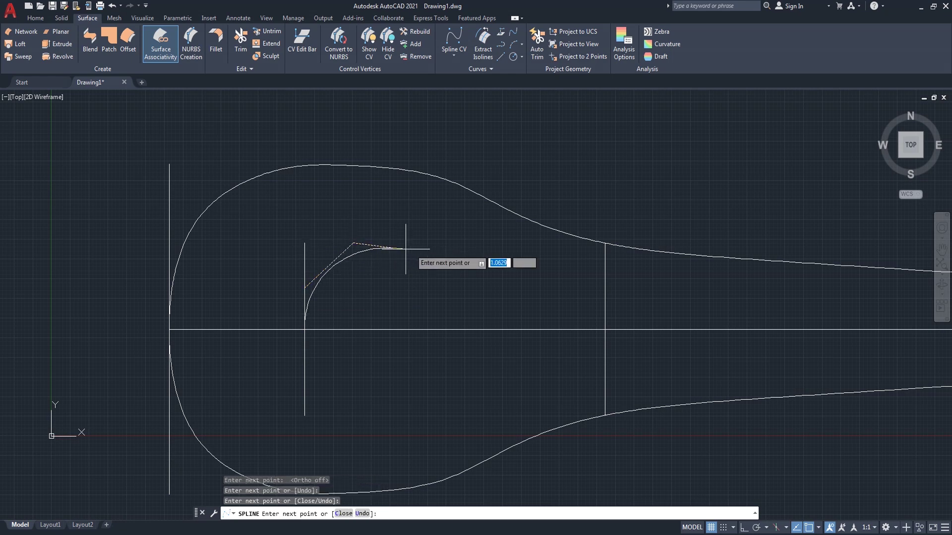
left_click(442, 252)
left_click(498, 271)
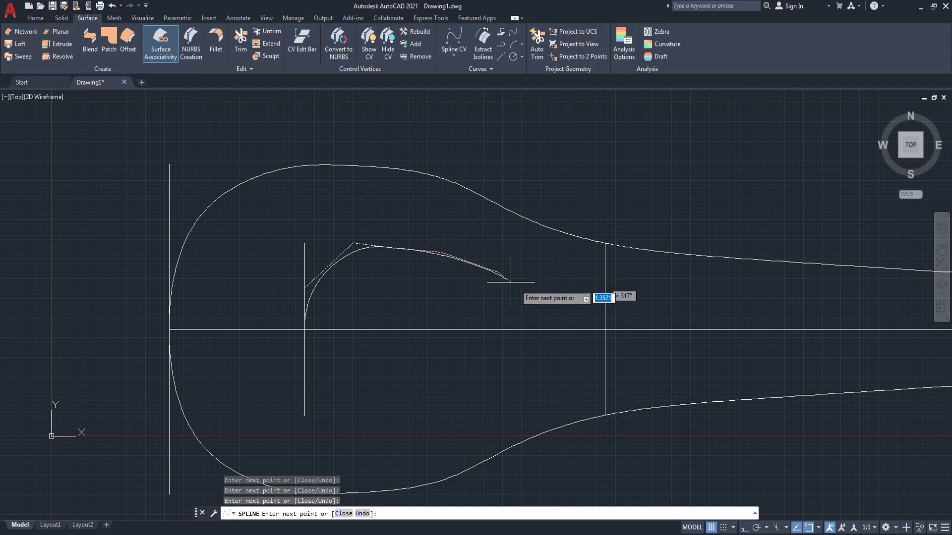
left_click(604, 329)
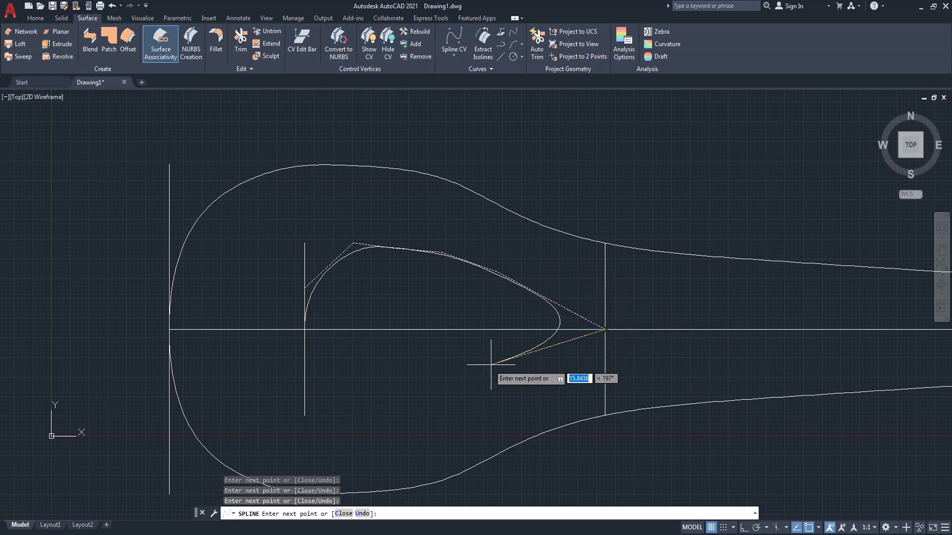
key("Return")
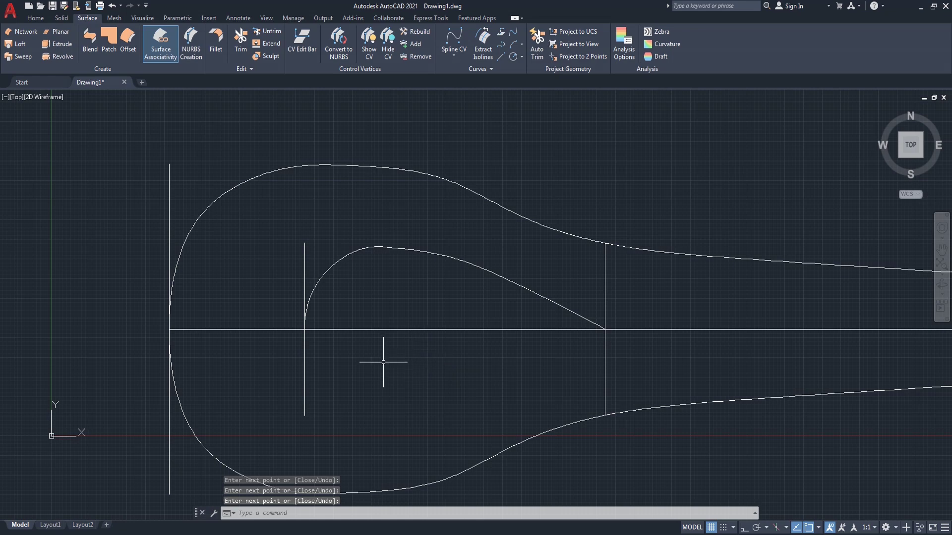
type("MI")
Mirror the new spline about the horizontal centre axis, keeping the source curve.
left_click(429, 386)
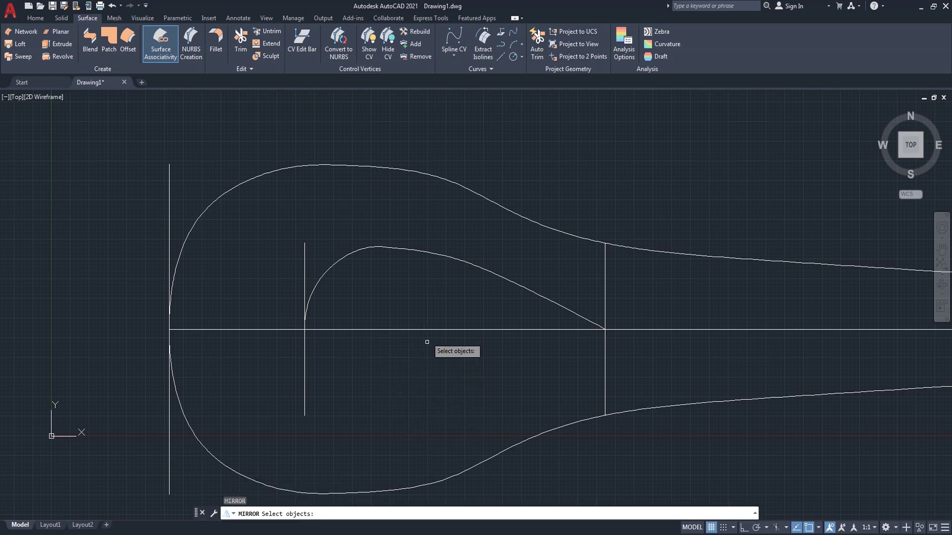
left_click(469, 250)
key("Return")
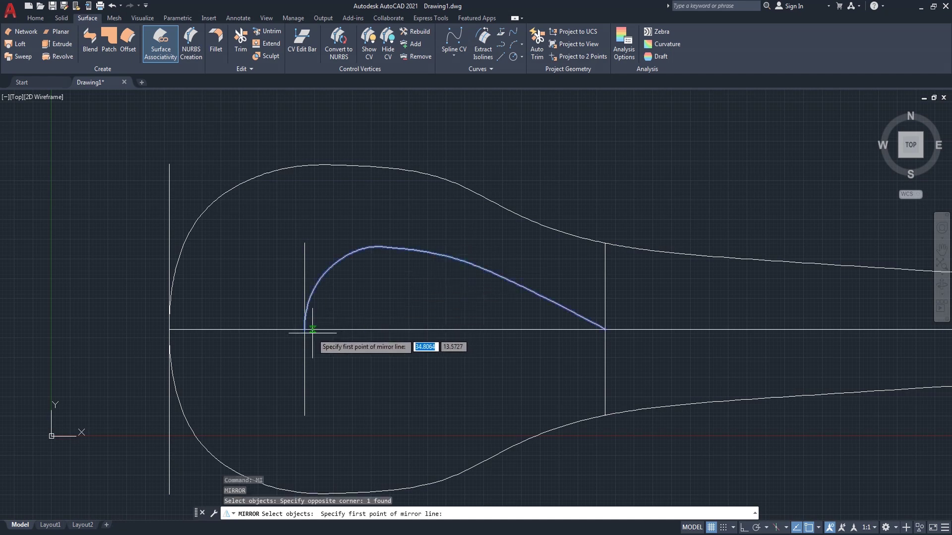
left_click(305, 329)
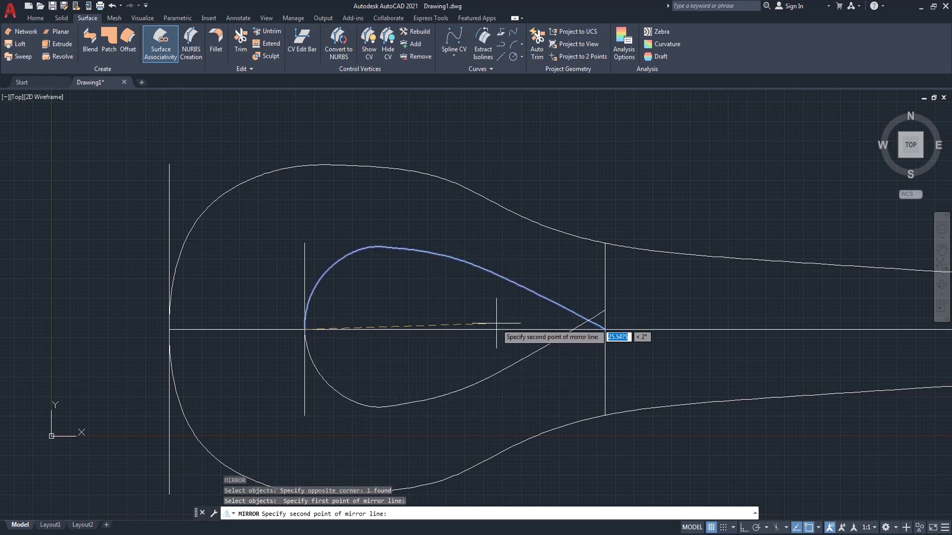
key("F8")
left_click(605, 329)
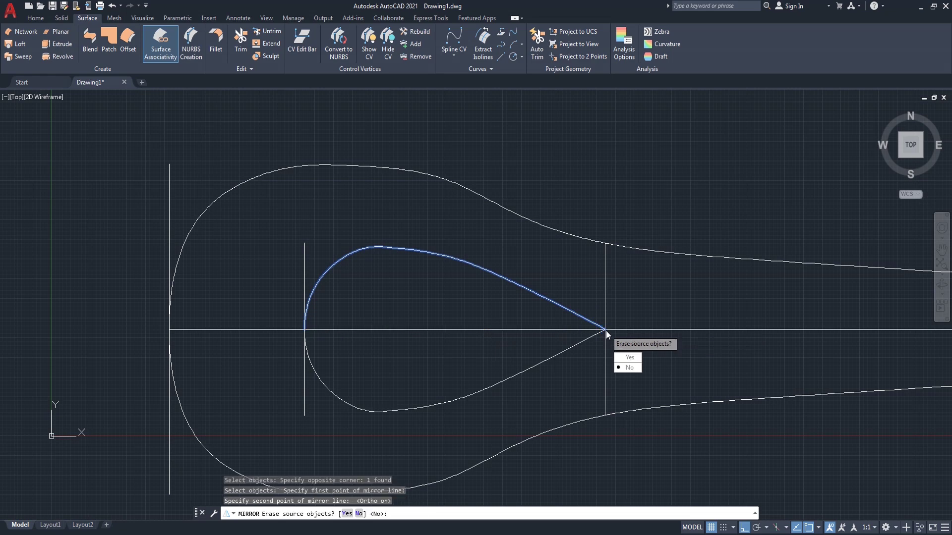
left_click(631, 372)
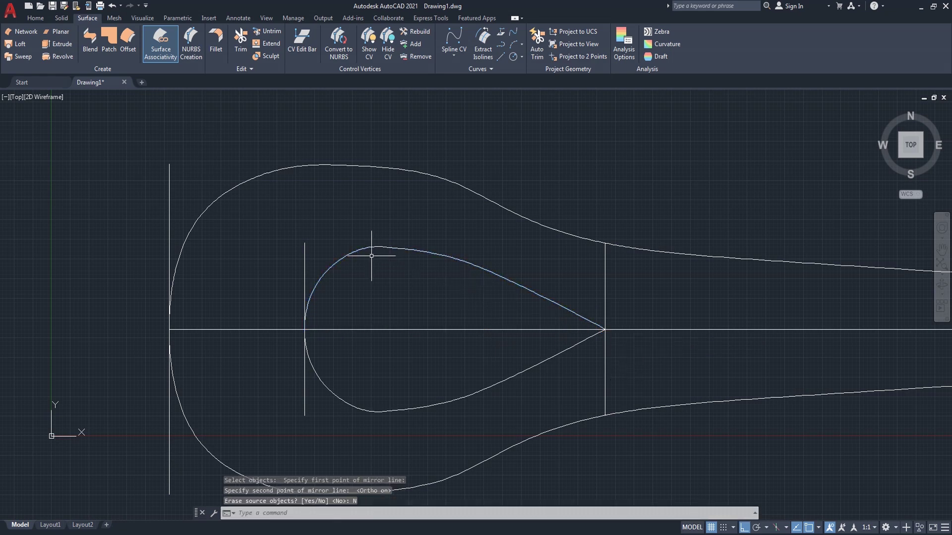
scroll(375, 257, "down", 2)
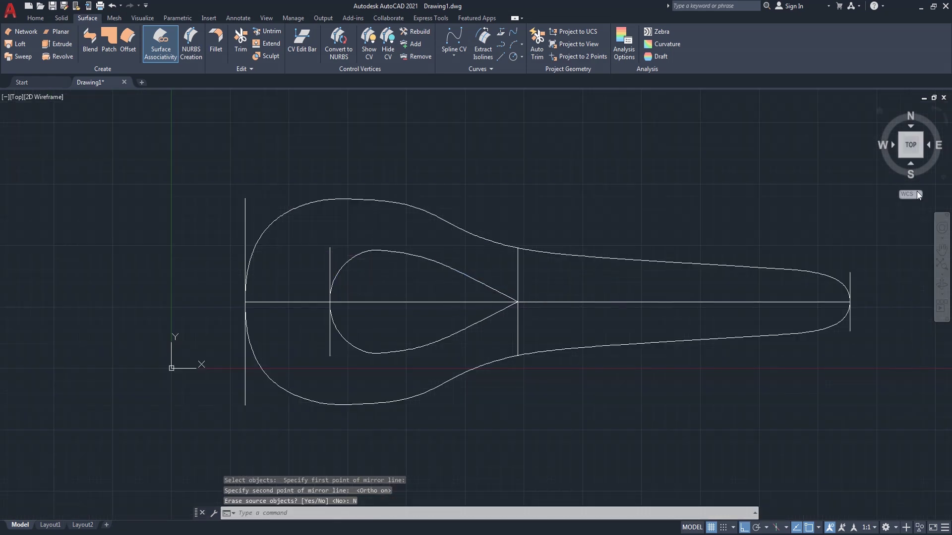
Switch to SW isometric and orbit to view the spoon edge-on.
left_click(900, 156)
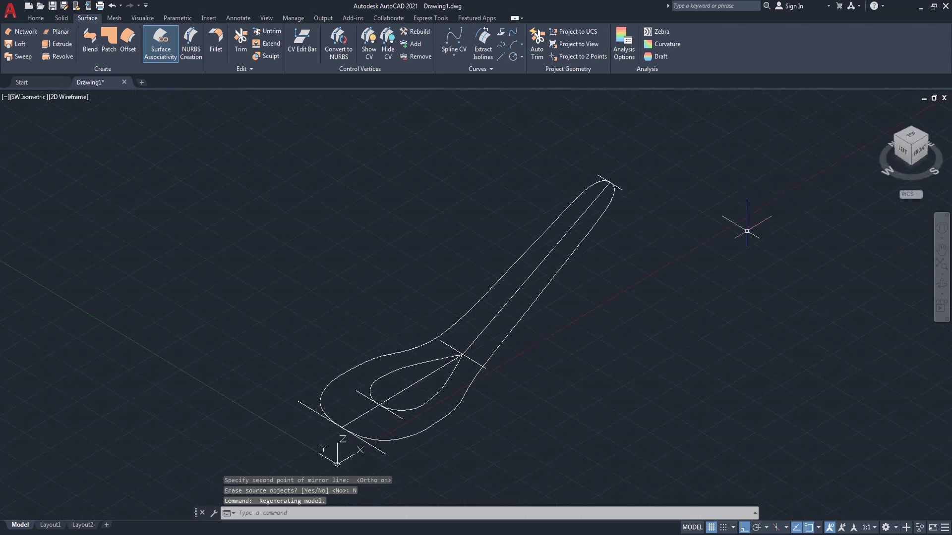
scroll(570, 366, "up", 1)
scroll(588, 297, "up", 1)
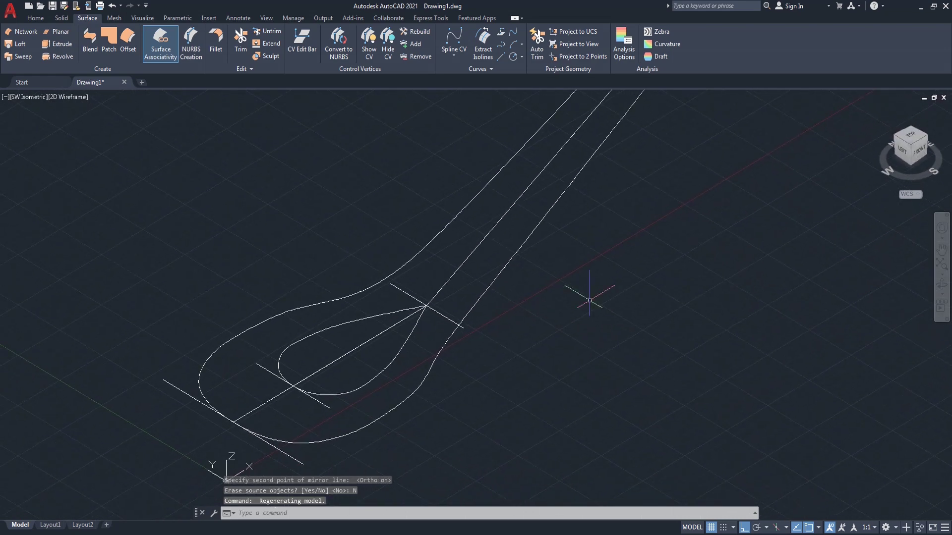
scroll(589, 300, "down", 2)
mouse_move(733, 311)
middle_mouse_down("shift")
mouse_move(576, 270)
mouse_move(404, 282)
mouse_move(397, 332)
mouse_move(614, 302)
mouse_move(714, 338)
mouse_move(735, 334)
middle_mouse_up("shift")
middle_click_drag(542, 335, 563, 314, "shift")
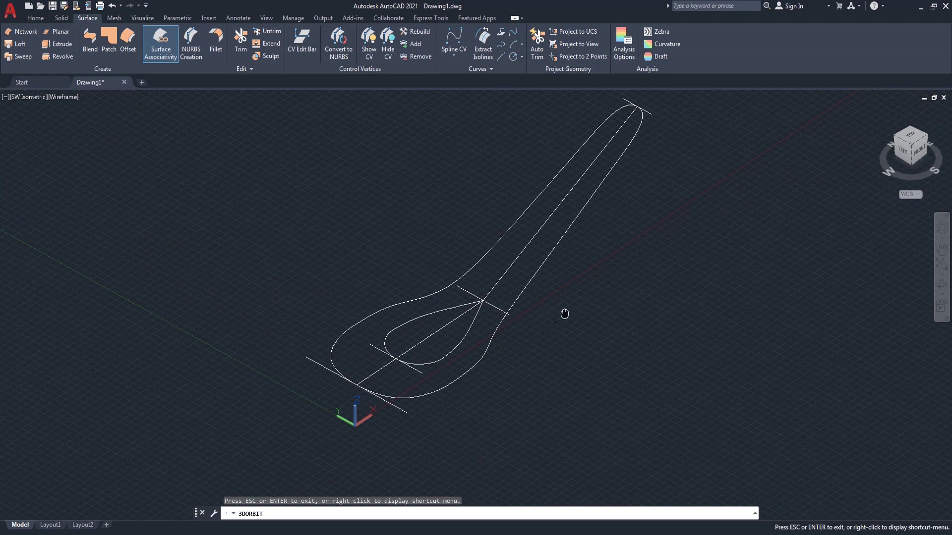
right_click(615, 292)
left_click(641, 299)
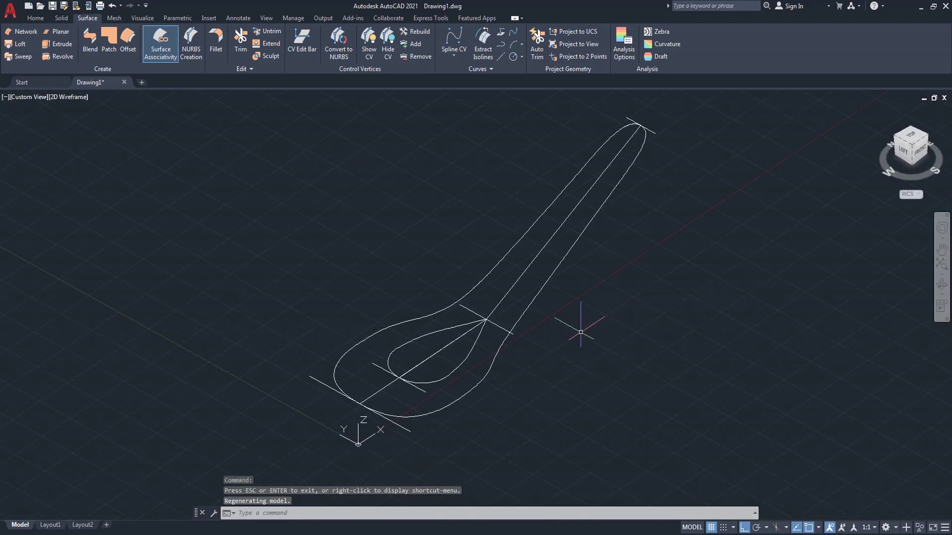
type("M")
Move both inner loop curves 8 units down along -Z.
left_click(626, 356)
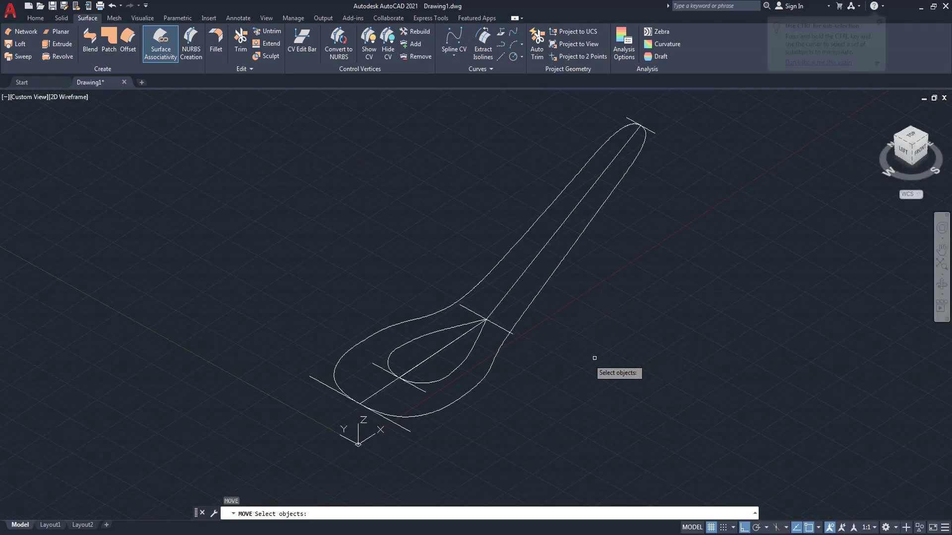
scroll(483, 367, "up", 2)
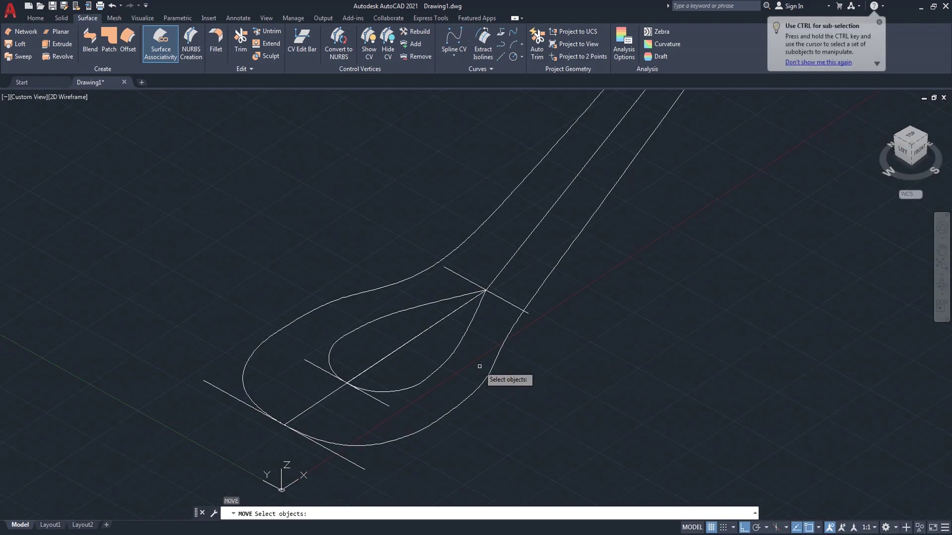
left_click(453, 354)
left_click(415, 304)
scroll(458, 341, "down", 2)
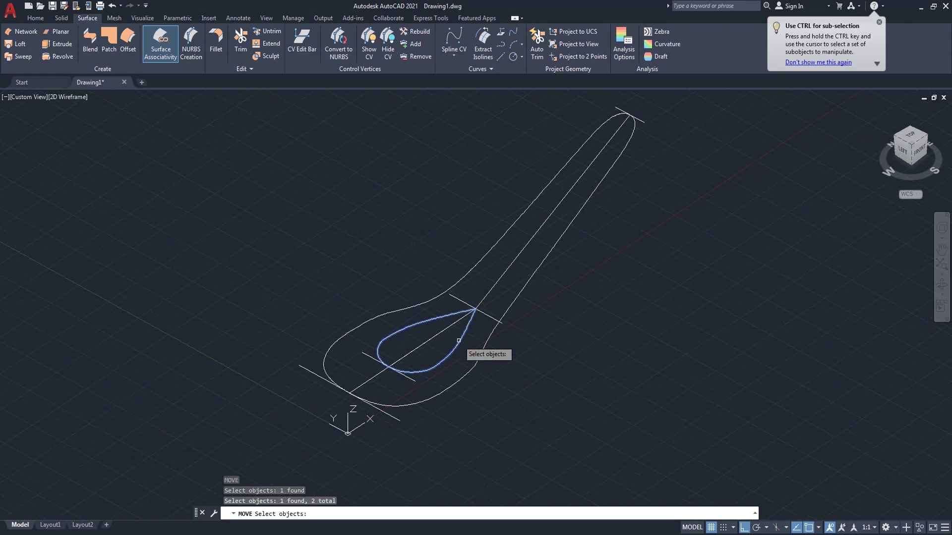
key("Return")
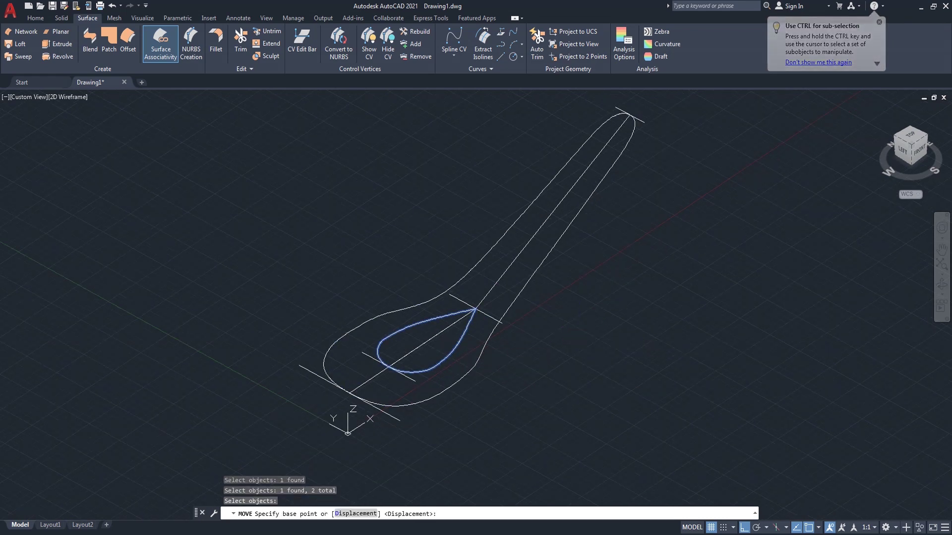
left_click(579, 331)
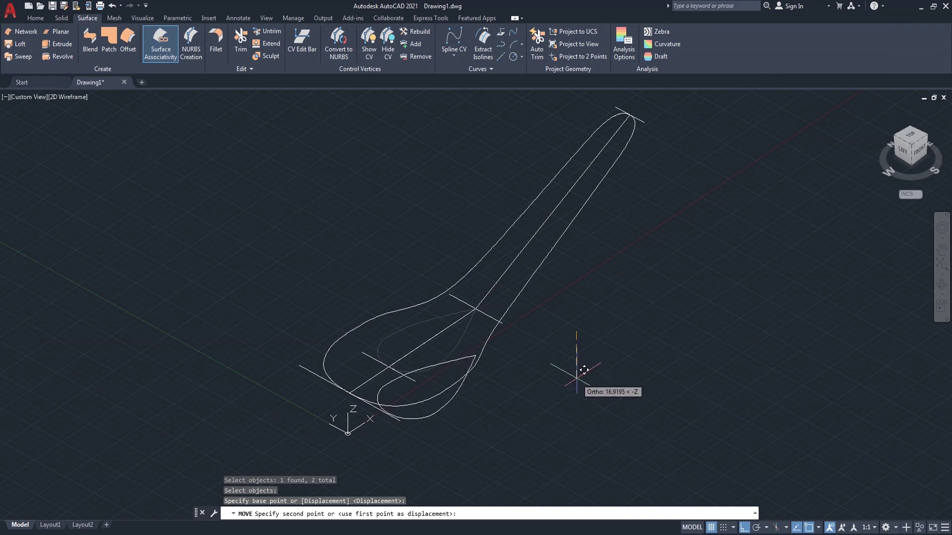
type("8")
key("Return")
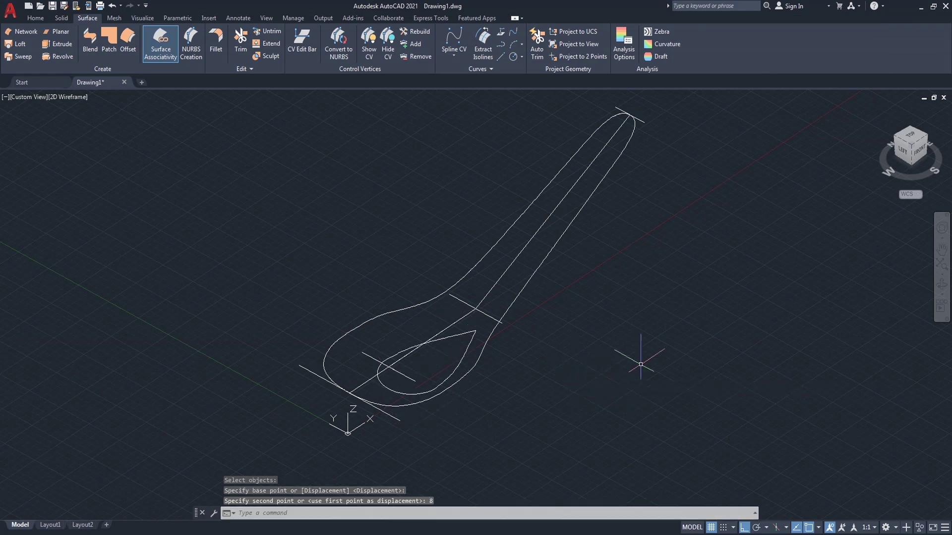
mouse_move(941, 288)
middle_mouse_down("shift")
mouse_move(662, 308)
mouse_move(601, 283)
mouse_move(522, 293)
mouse_move(498, 332)
mouse_move(624, 374)
mouse_move(713, 376)
mouse_move(685, 369)
middle_mouse_up("shift")
left_click_drag(685, 369, 687, 381)
right_click(653, 254)
left_click(664, 260)
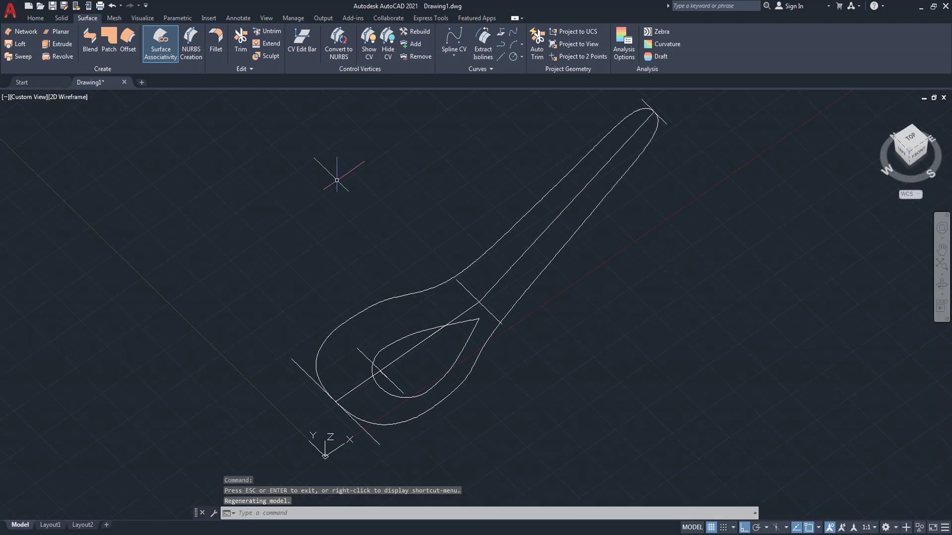
Loft the outer spoon outline to the inner loop using cross sections only.
left_click(35, 19)
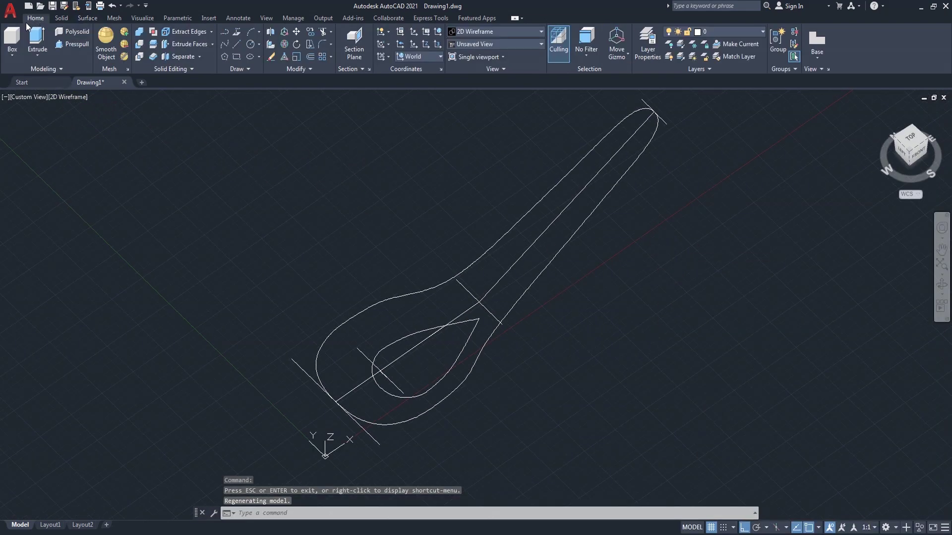
left_click(36, 55)
left_click(46, 106)
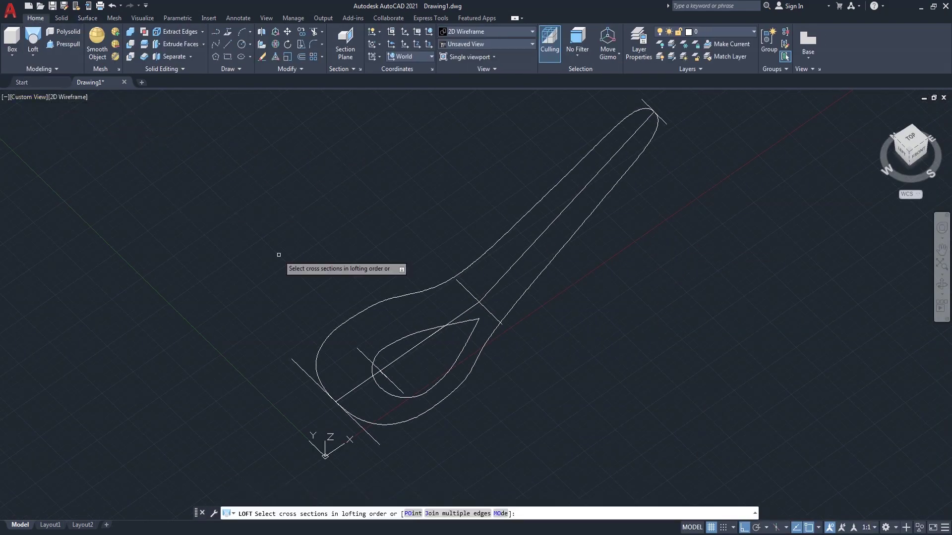
left_click(370, 304)
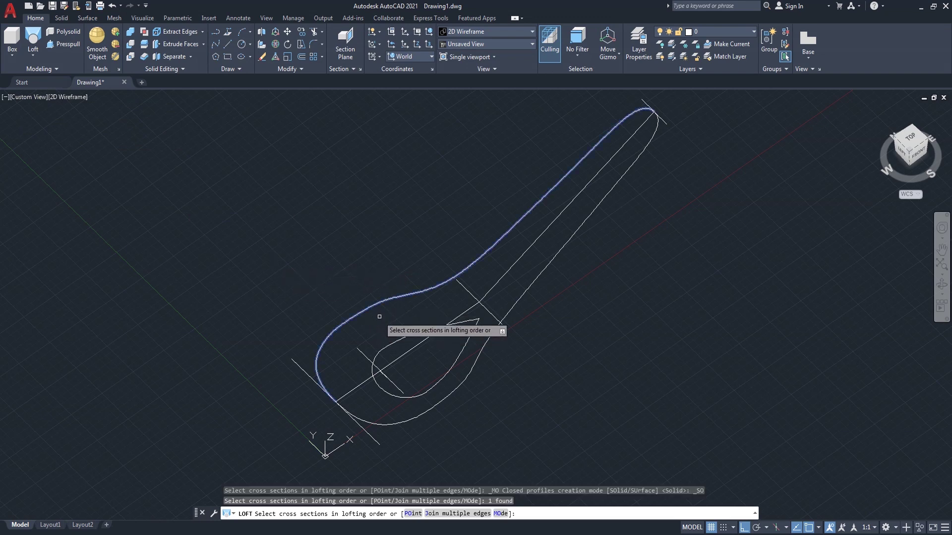
left_click(395, 341)
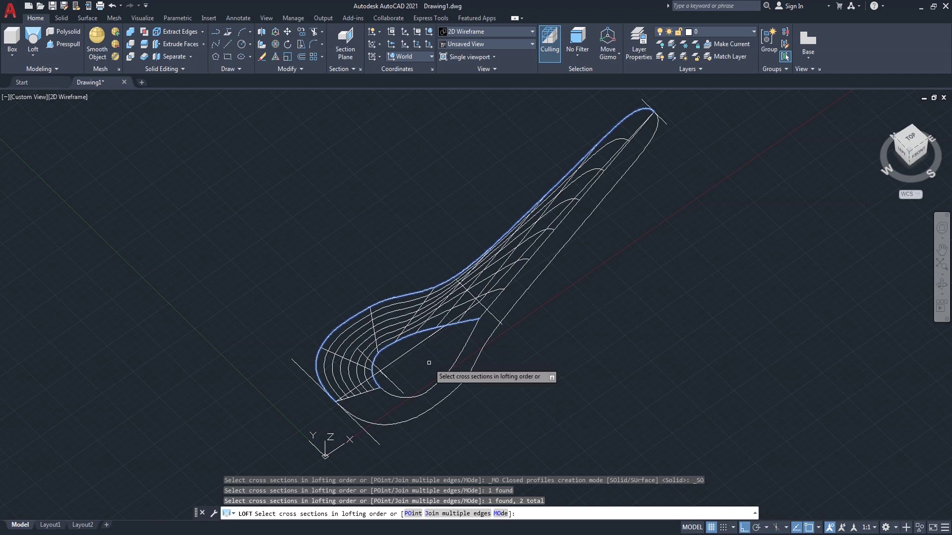
key("Return")
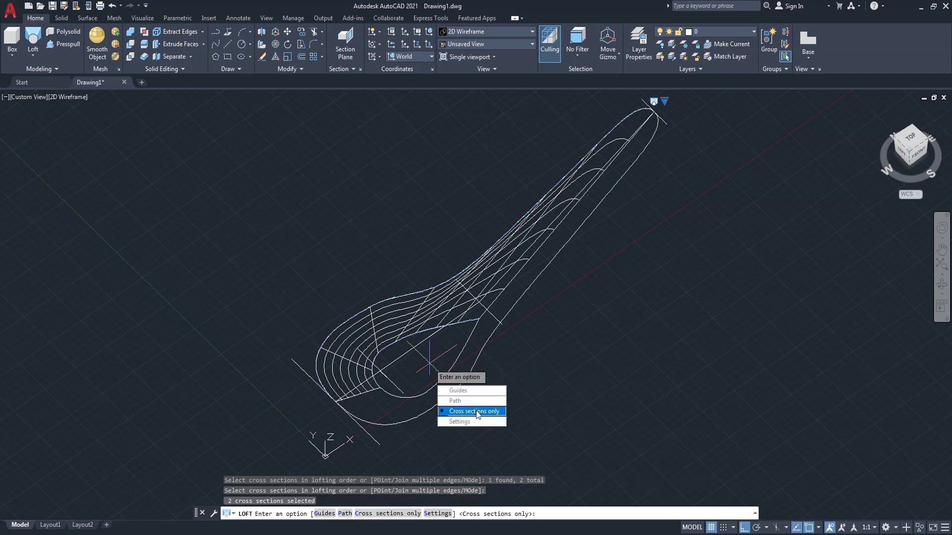
left_click(476, 412)
Set the visual style to Shaded and orbit to a low front-right view.
left_click(75, 97)
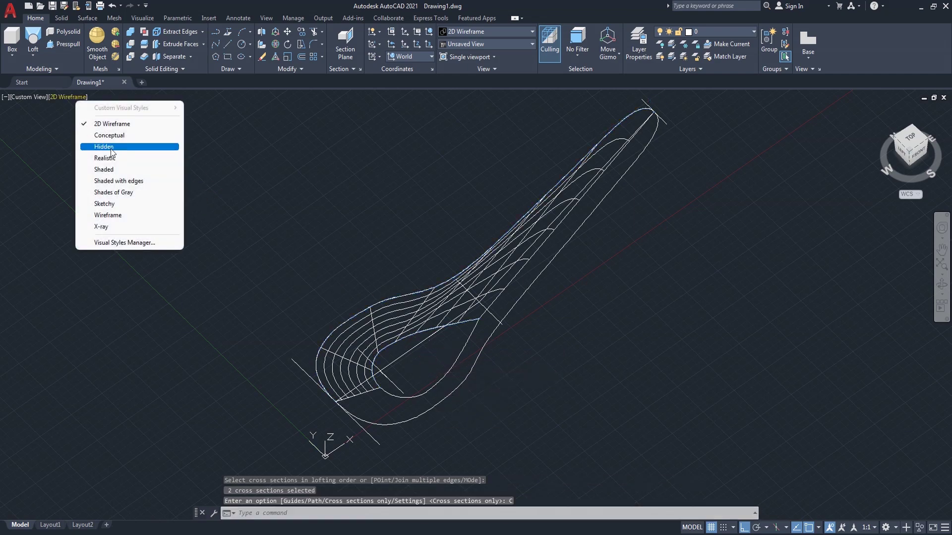
left_click(127, 170)
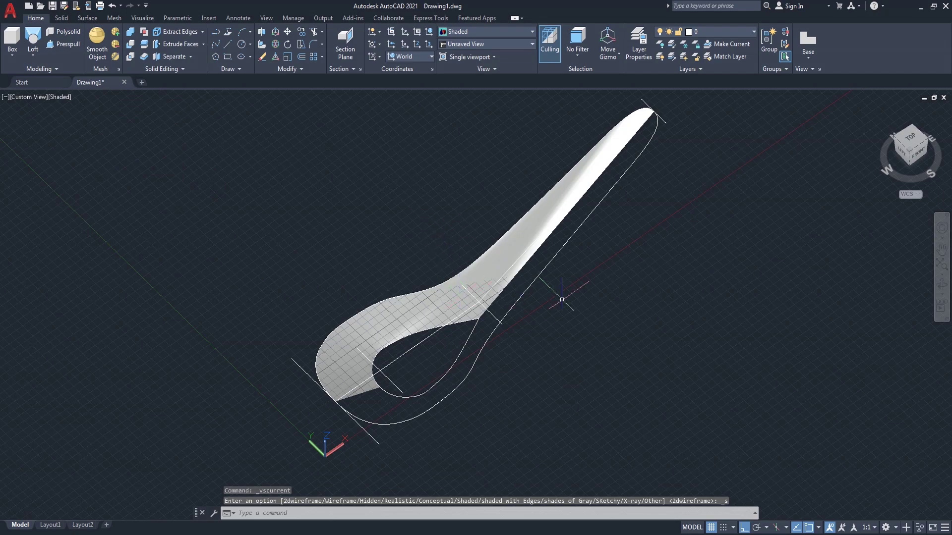
left_click(941, 285)
mouse_move(796, 330)
left_mouse_down()
mouse_move(376, 289)
mouse_move(545, 353)
mouse_move(551, 367)
left_mouse_up()
right_click(416, 182)
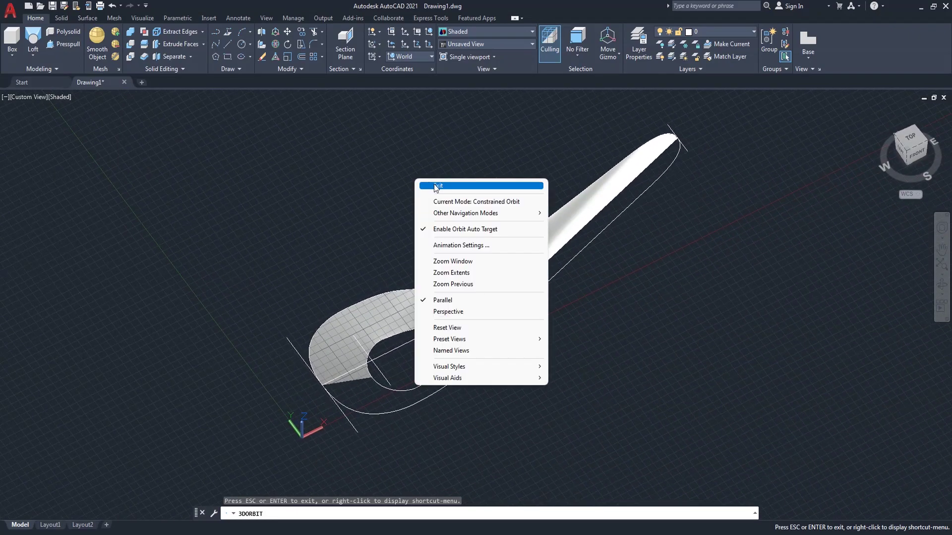
left_click(433, 184)
Start another loft and pick the two outer profiles as cross sections.
left_click(33, 43)
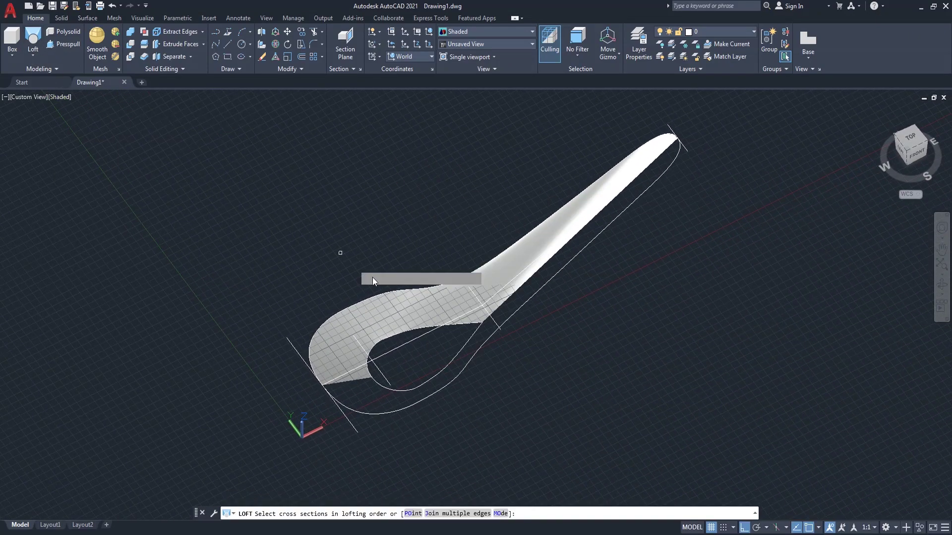
left_click(436, 392)
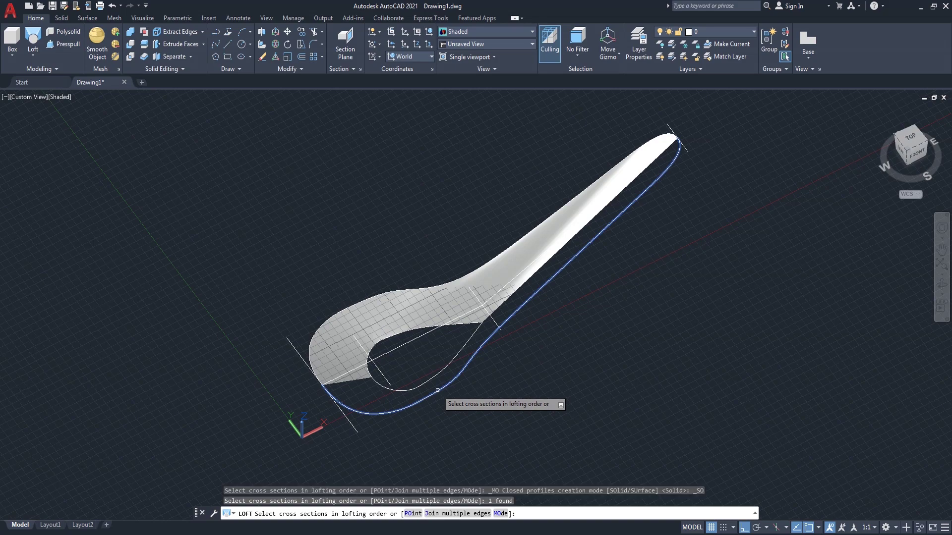
left_click(442, 371)
right_click(544, 339)
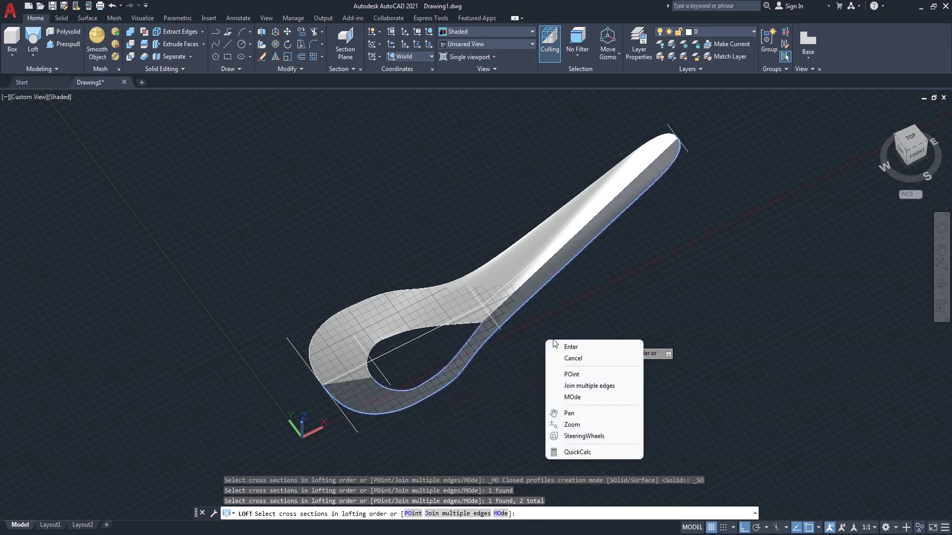
Complete the outer side-wall loft using cross sections only.
left_click(572, 344)
left_click(620, 391)
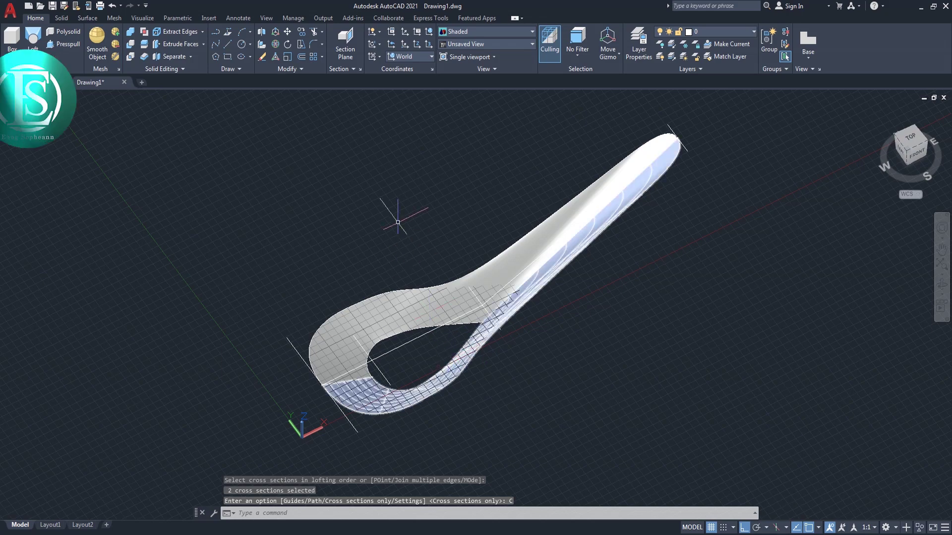
right_click(378, 158)
left_click(431, 162)
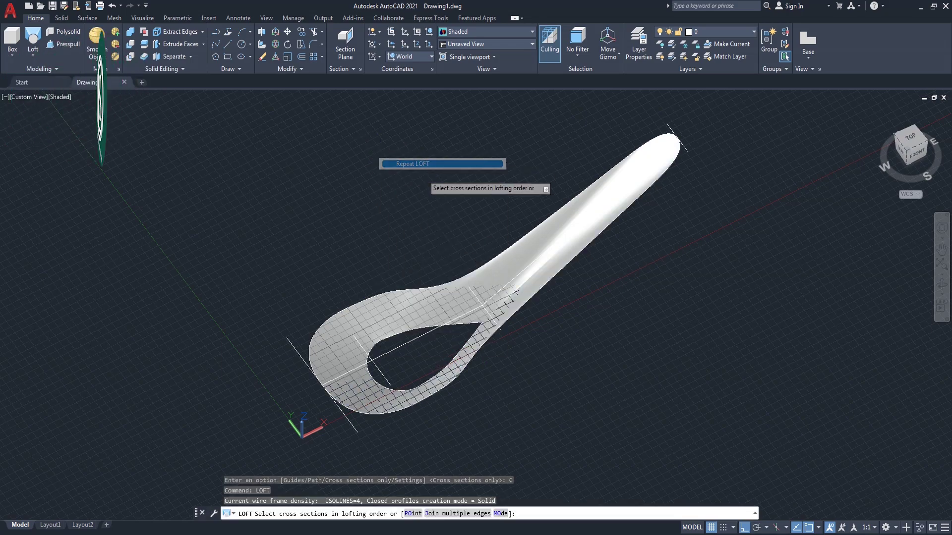
Loft the bowl's inner loop to its lower edge with cross sections only.
left_click(413, 329)
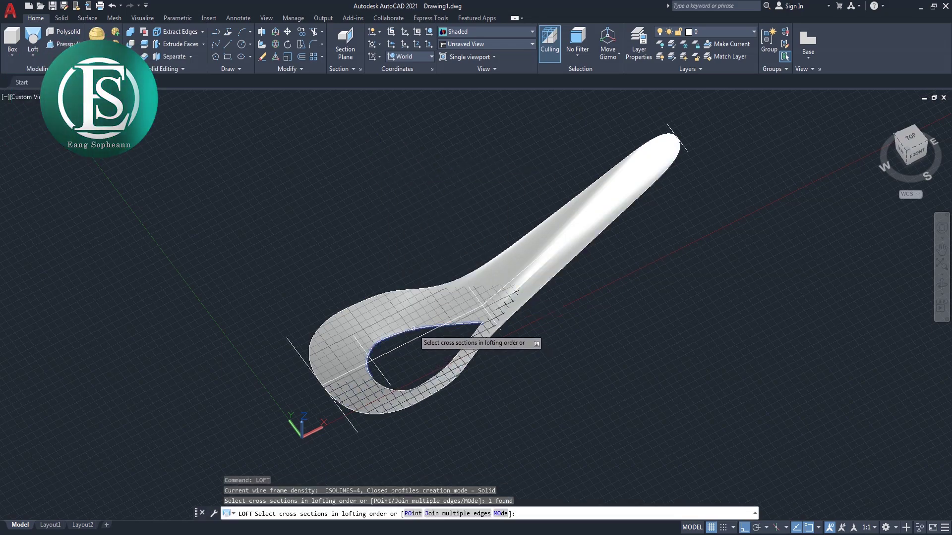
left_click(382, 383)
right_click(409, 252)
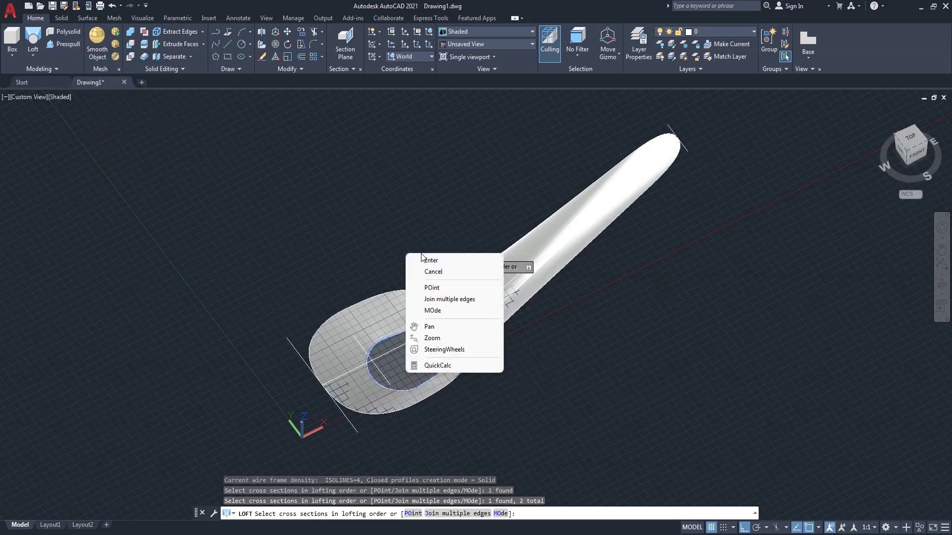
left_click(426, 257)
type("C")
key("Return")
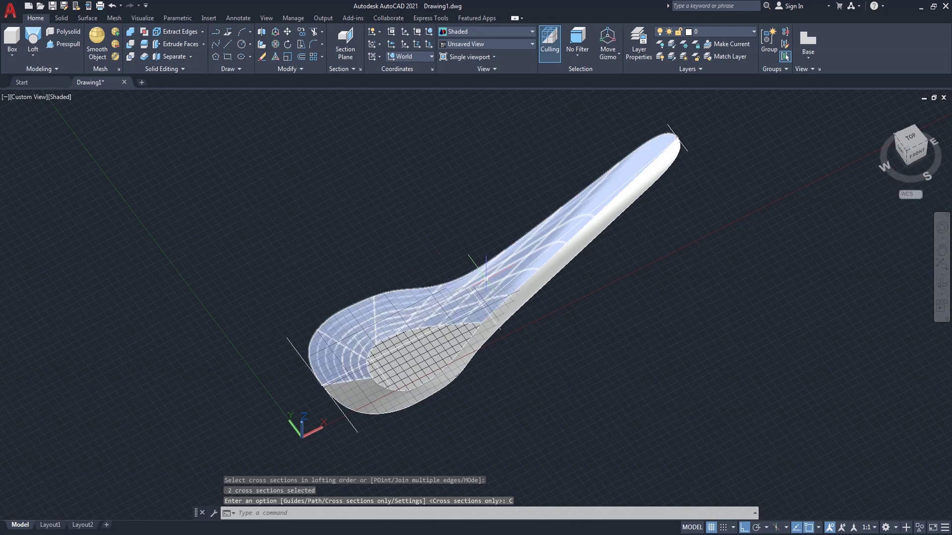
left_click(942, 287)
mouse_move(585, 344)
left_mouse_down()
mouse_move(372, 292)
mouse_move(605, 295)
mouse_move(756, 324)
mouse_move(807, 313)
mouse_move(809, 260)
mouse_move(775, 317)
mouse_move(762, 376)
mouse_move(588, 378)
mouse_move(790, 251)
mouse_move(620, 282)
mouse_move(527, 348)
mouse_move(588, 333)
mouse_move(588, 355)
mouse_move(590, 342)
mouse_move(610, 352)
mouse_move(588, 365)
left_mouse_up()
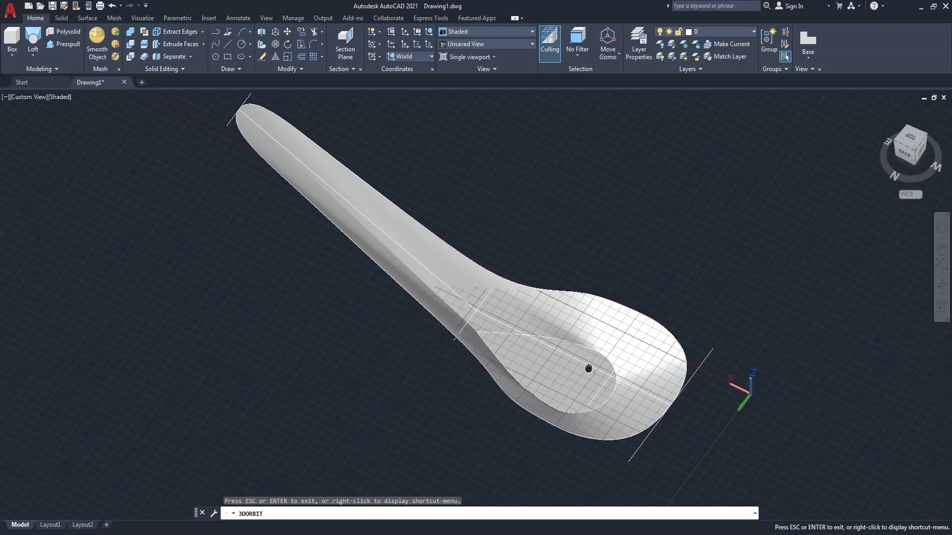
right_click(596, 214)
Union the spoon's upper, side and inner bowl surfaces, accepting the lost associativity.
left_click(614, 222)
type("UNI")
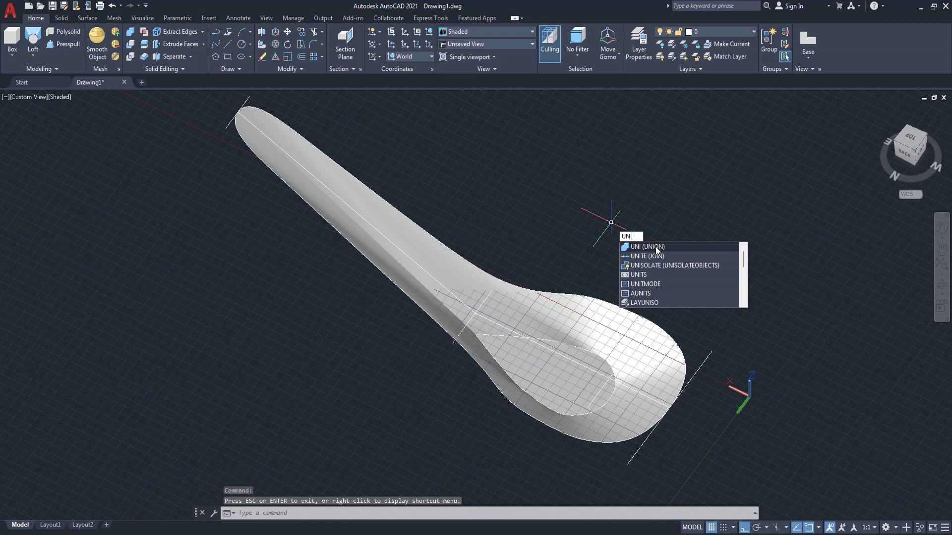
left_click(655, 246)
left_click(454, 266)
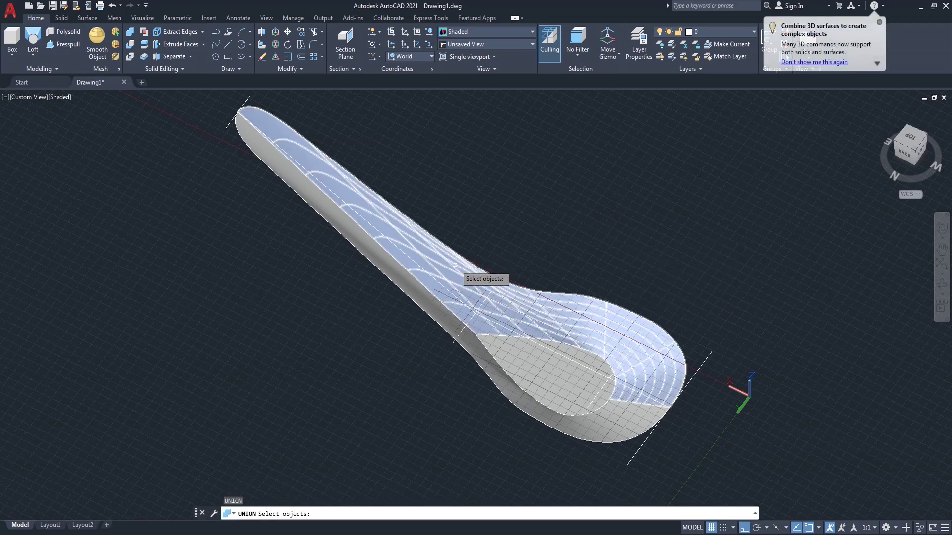
left_click(404, 274)
left_click(542, 376)
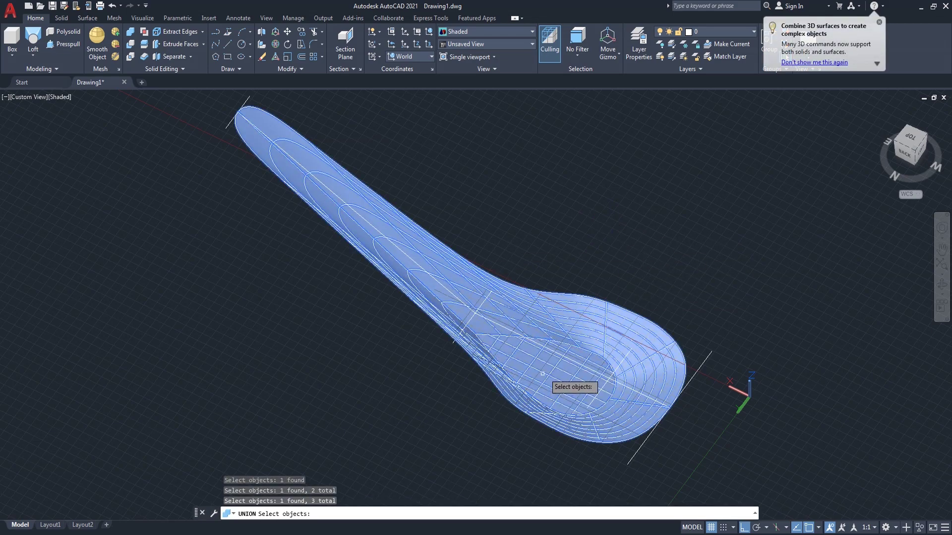
key("Return")
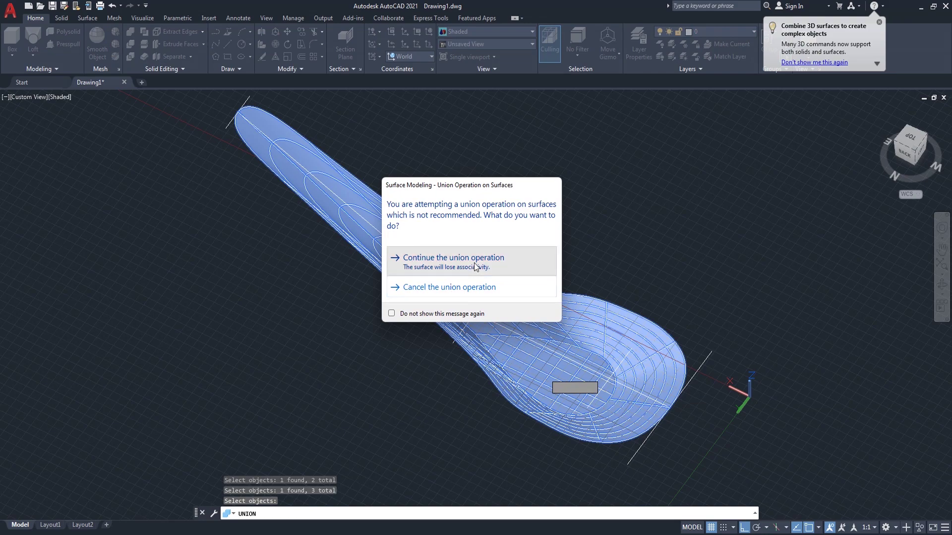
left_click(472, 266)
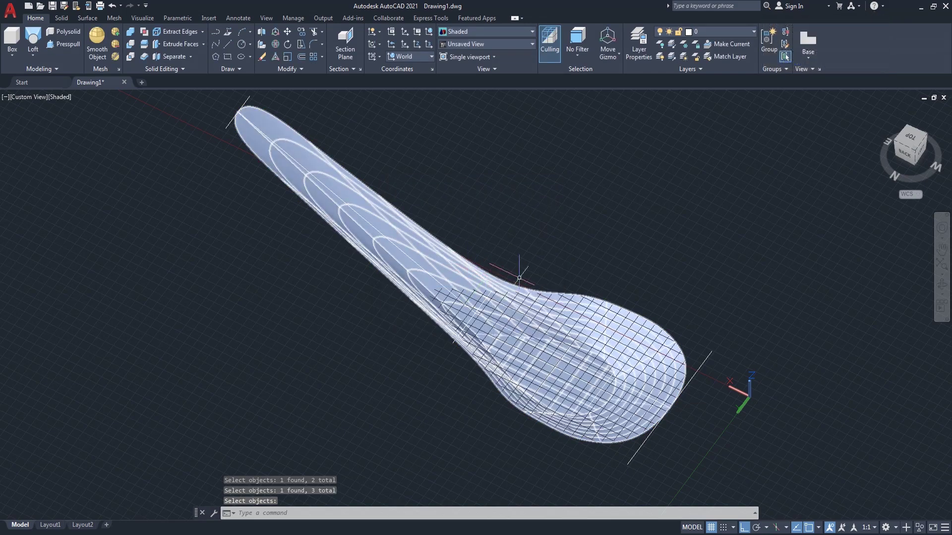
Turn off the drawing grid with F7 and nudge the view around the bowl.
key("F7")
scroll(637, 435, "up", 2)
scroll(638, 435, "down", 2)
scroll(638, 435, "up", 2)
middle_click_drag(638, 435, 609, 415)
left_click_drag(609, 415, 616, 432)
key("Escape")
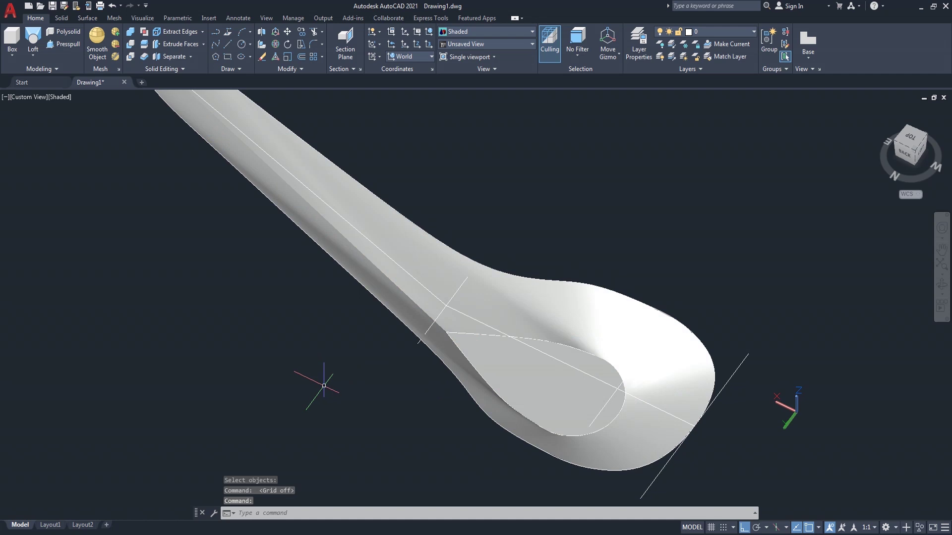
type("F")
Set the fillet radius to 5 and try filleting the bowl's edge curve.
key("Return")
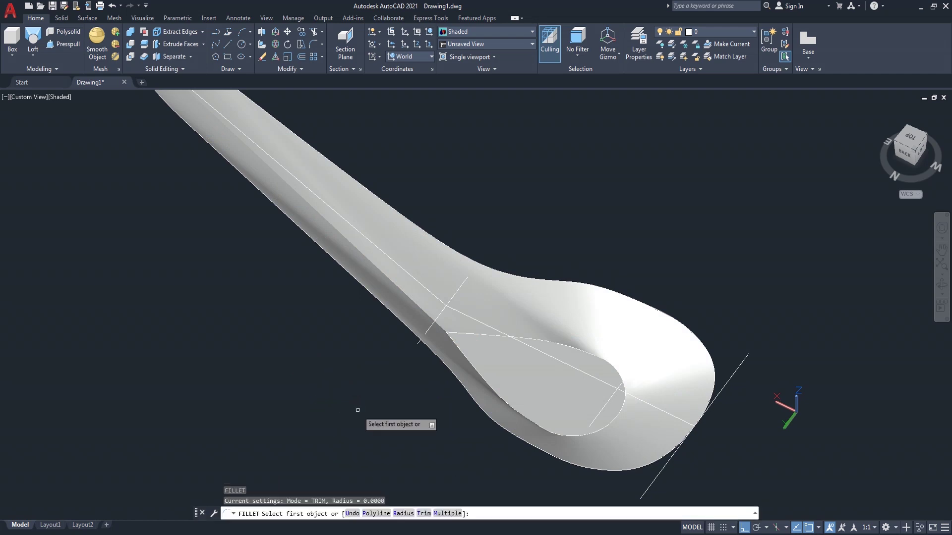
type("R")
key("Return")
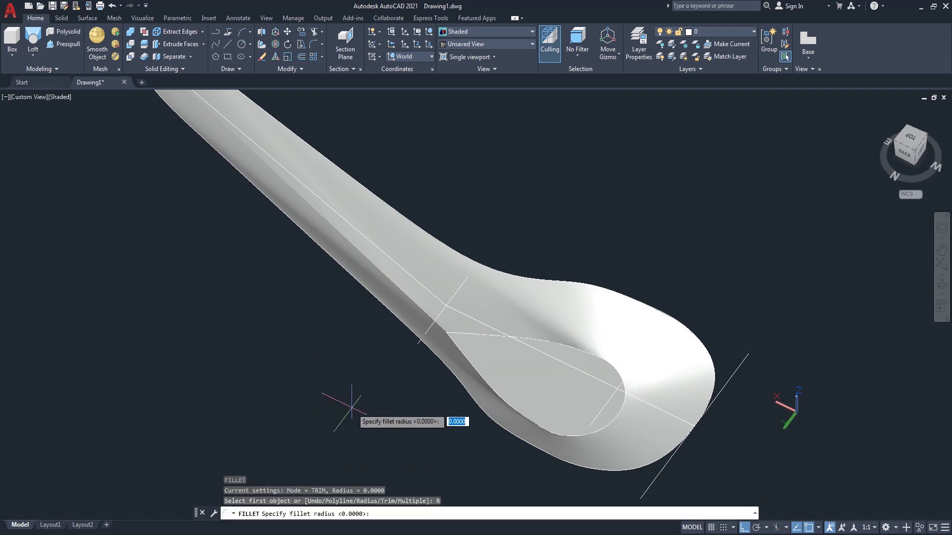
key("Return")
scroll(462, 361, "up", 2)
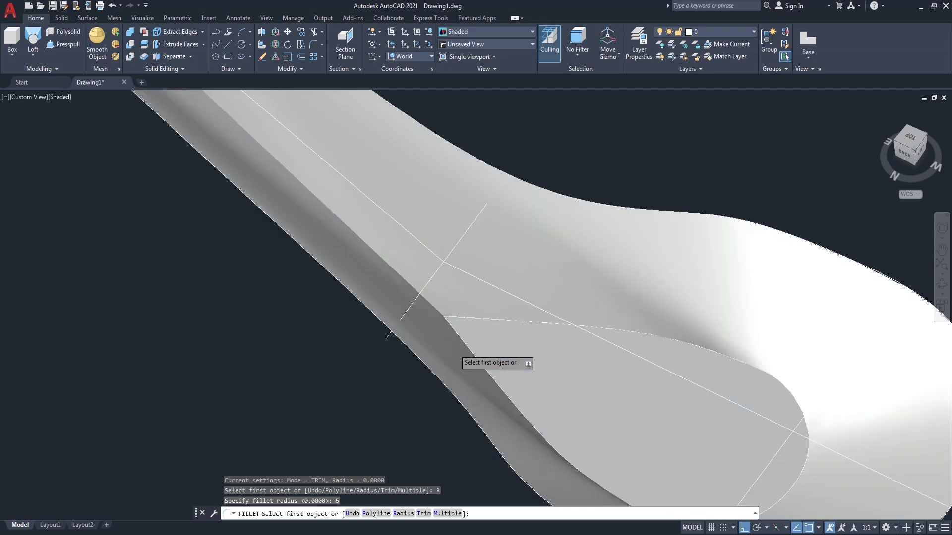
scroll(474, 323, "up", 2)
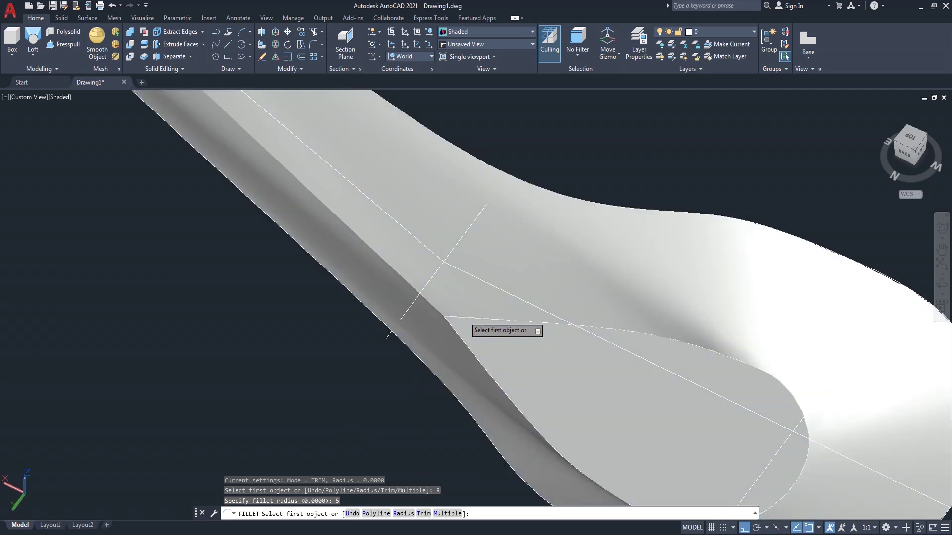
left_click(464, 316)
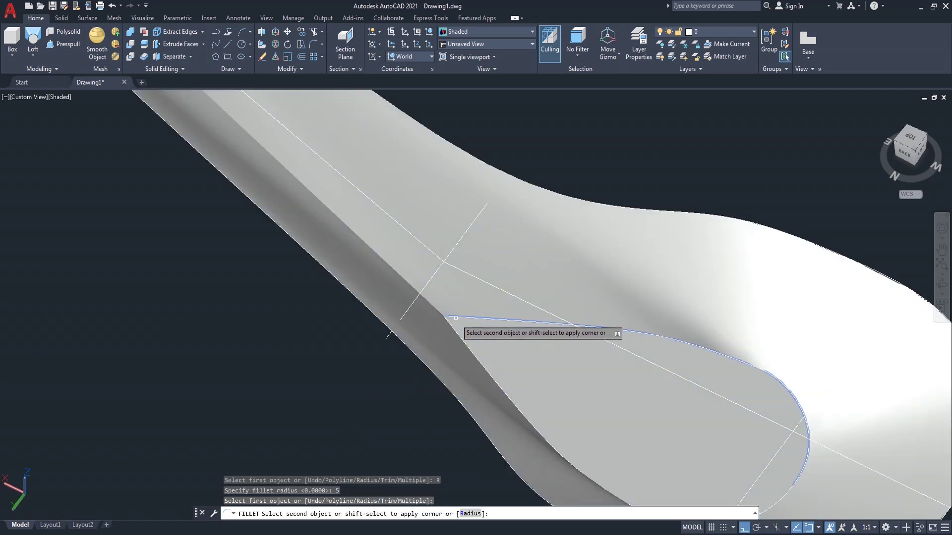
left_click(449, 322)
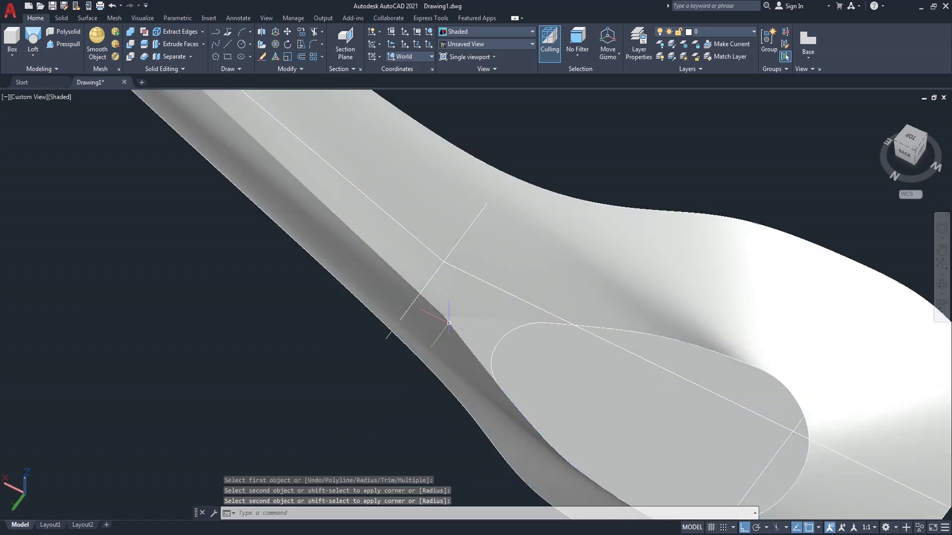
Retry the radius-5 fillet on the bowl rim edges, which fails with a blend error.
right_click(229, 330)
left_click(258, 340)
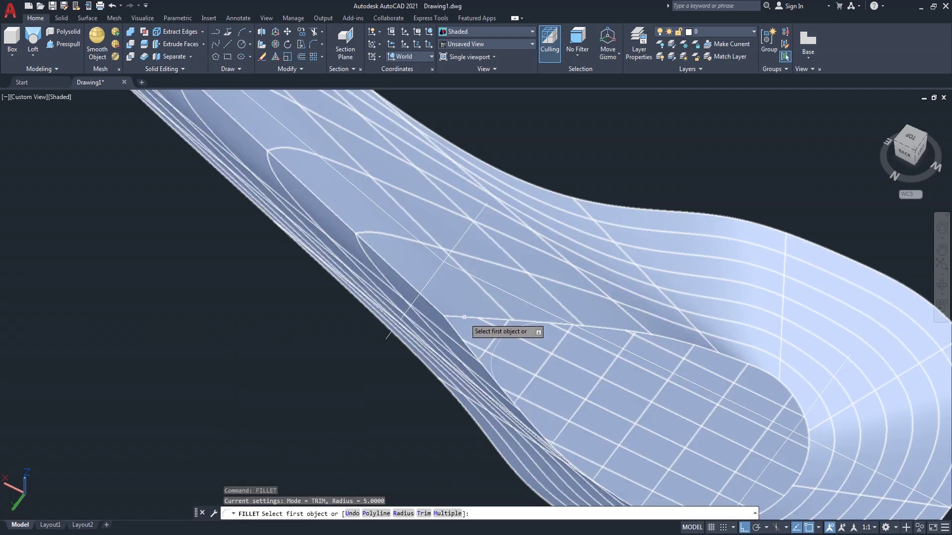
left_click(463, 317)
key("Return")
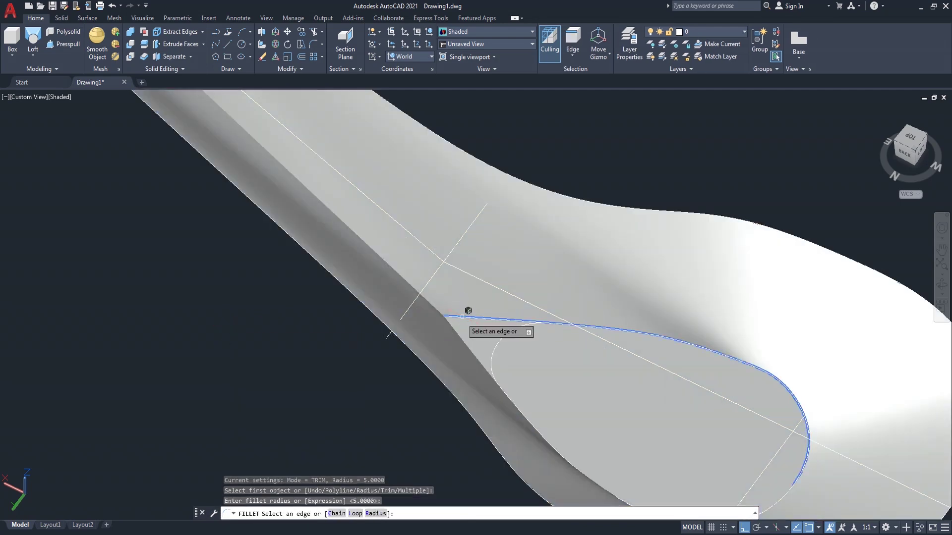
left_click(458, 321)
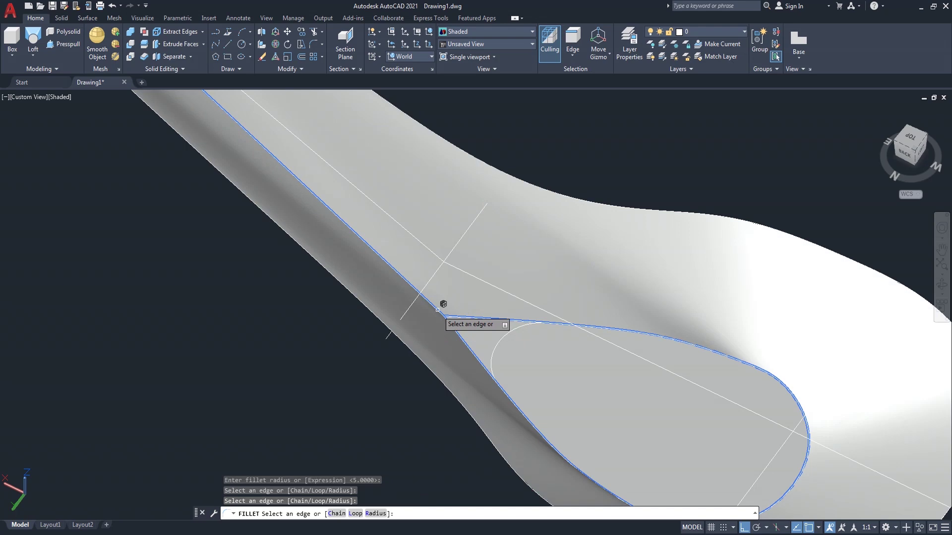
scroll(437, 312, "down", 3)
scroll(430, 318, "down", 2)
key("Return")
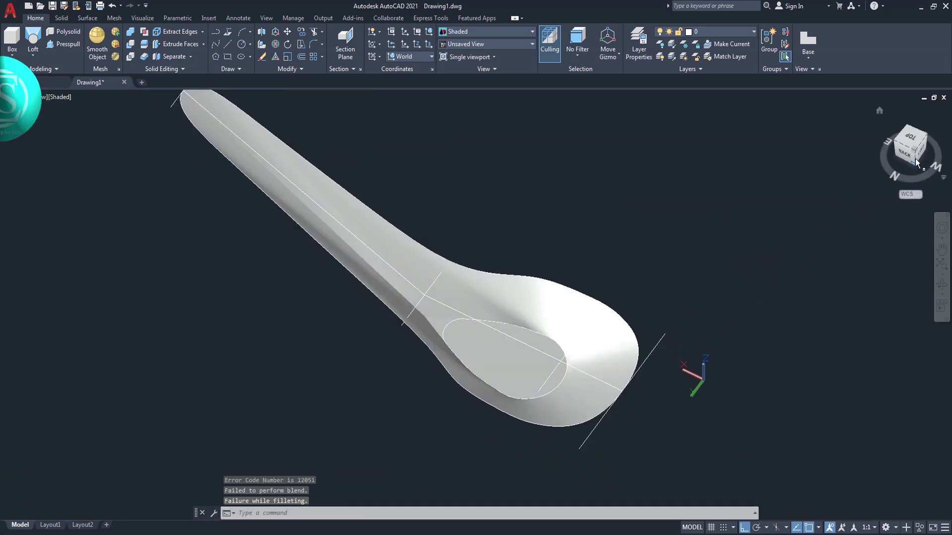
left_click(921, 143)
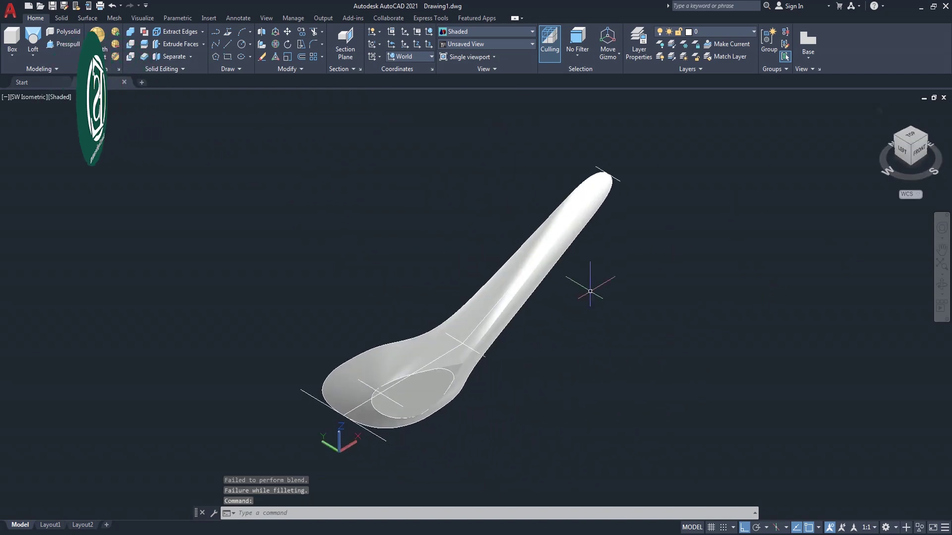
scroll(497, 361, "up", 3)
scroll(512, 363, "up", 2)
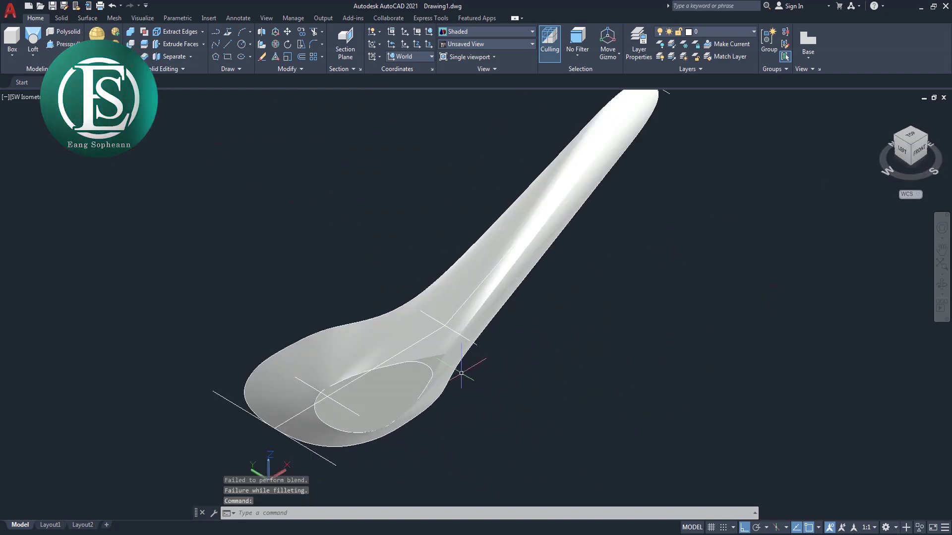
scroll(458, 369, "up", 2)
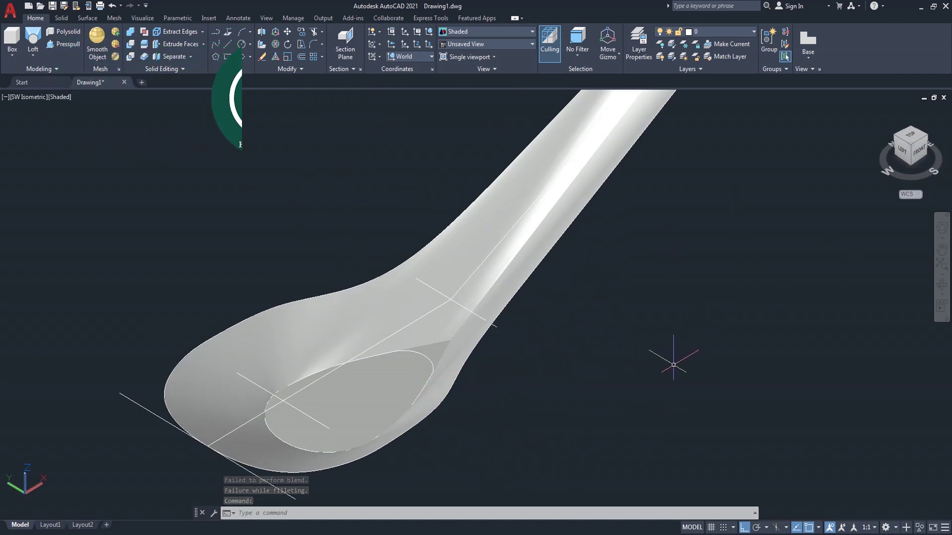
key("Return")
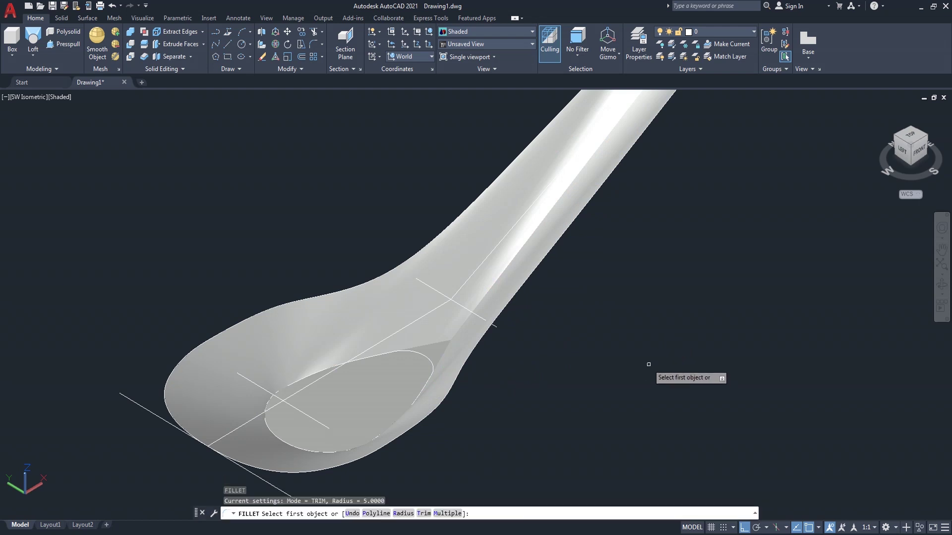
type("R")
key("Return")
key("Return")
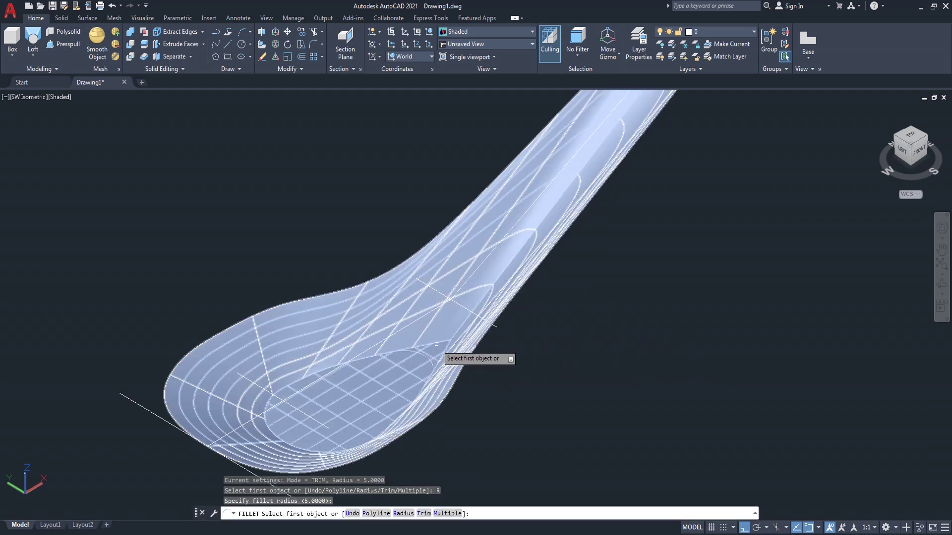
left_click(437, 342)
key("Return")
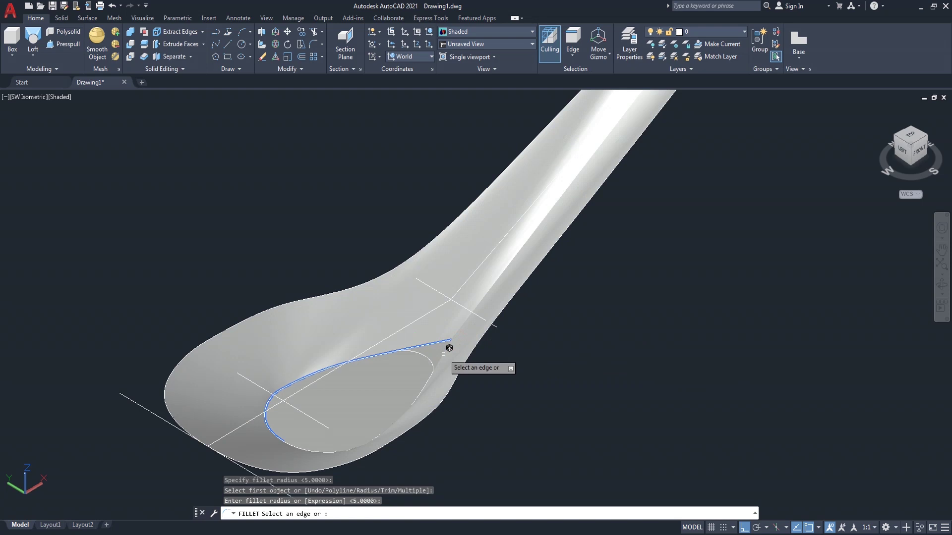
key("Return")
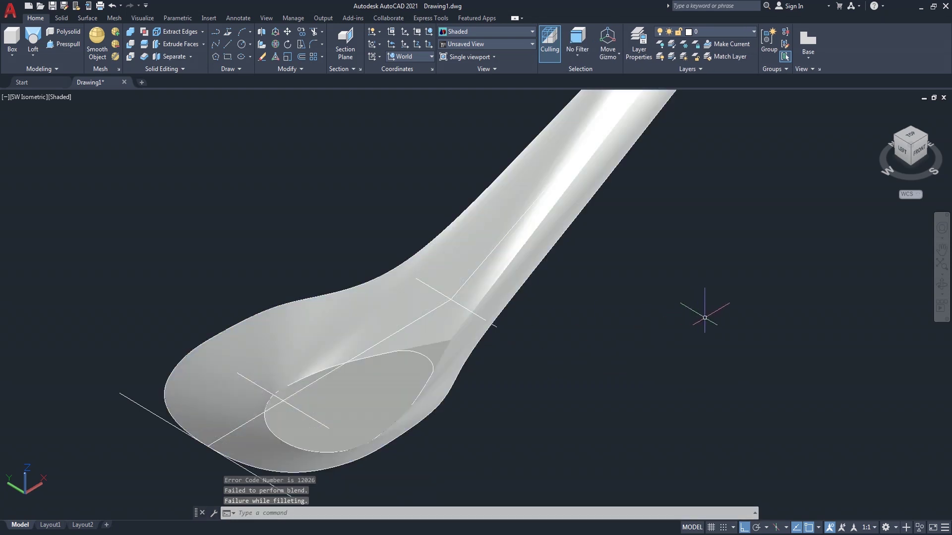
scroll(704, 318, "down", 3)
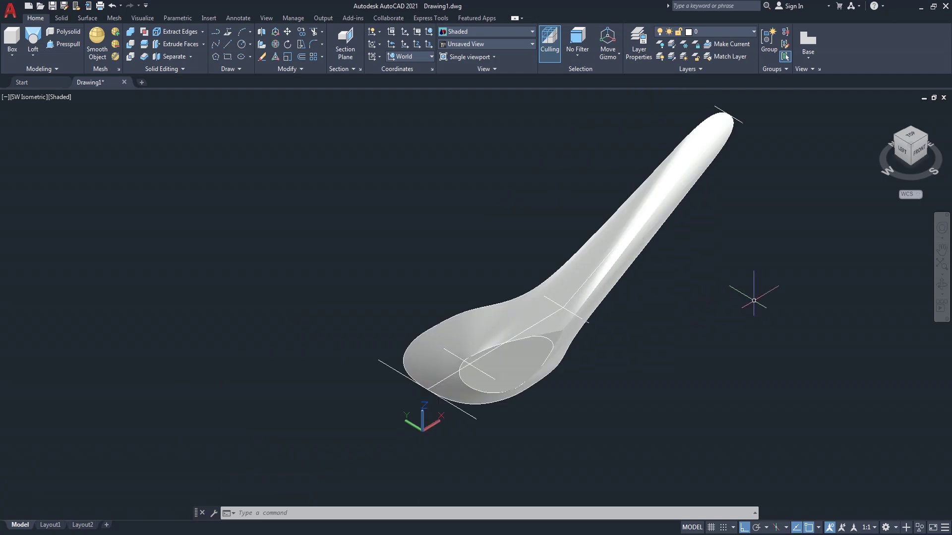
left_click(945, 287)
mouse_move(618, 363)
left_mouse_down()
mouse_move(627, 404)
mouse_move(478, 182)
left_mouse_up()
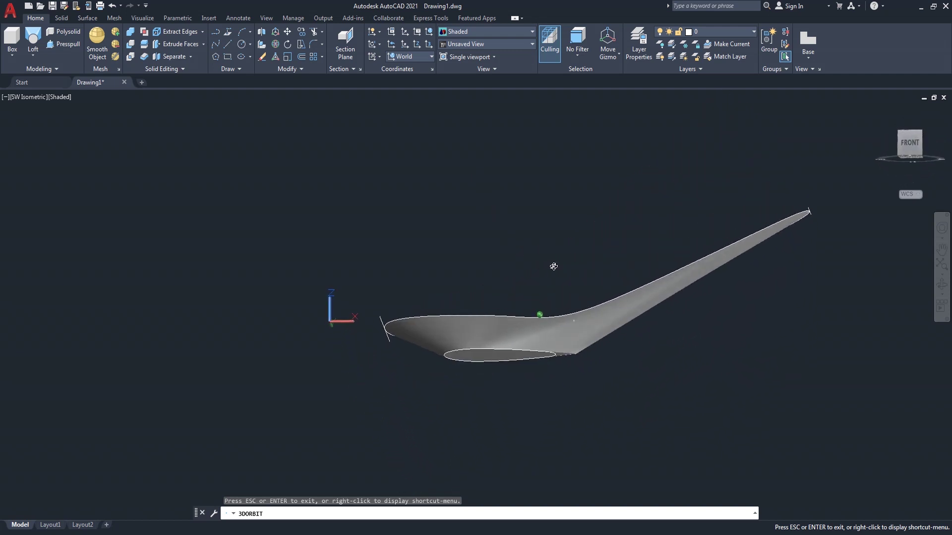
left_click_drag(478, 182, 601, 351)
right_click(483, 236)
left_click(486, 242)
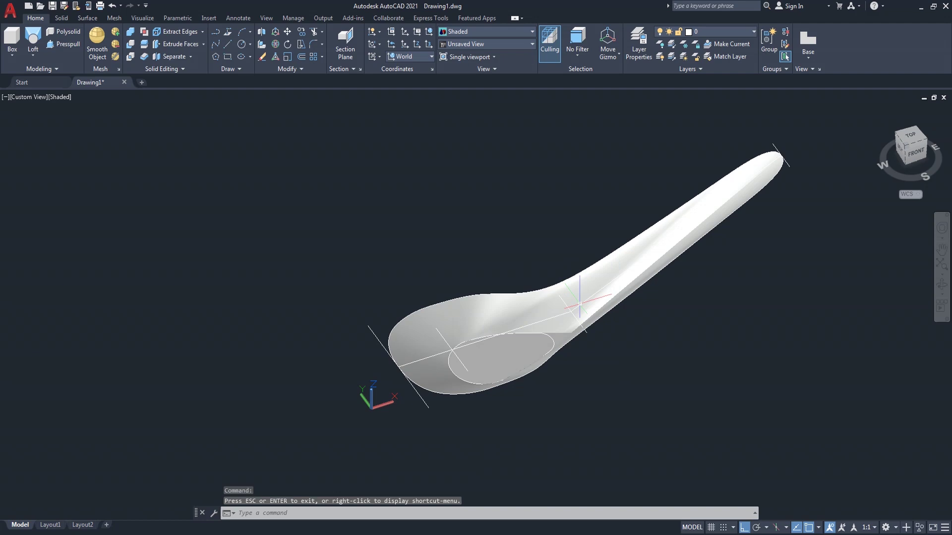
Fillet the long edge along the spoon handle with a 5-unit radius.
scroll(515, 317, "up", 3)
type("f")
key("Return")
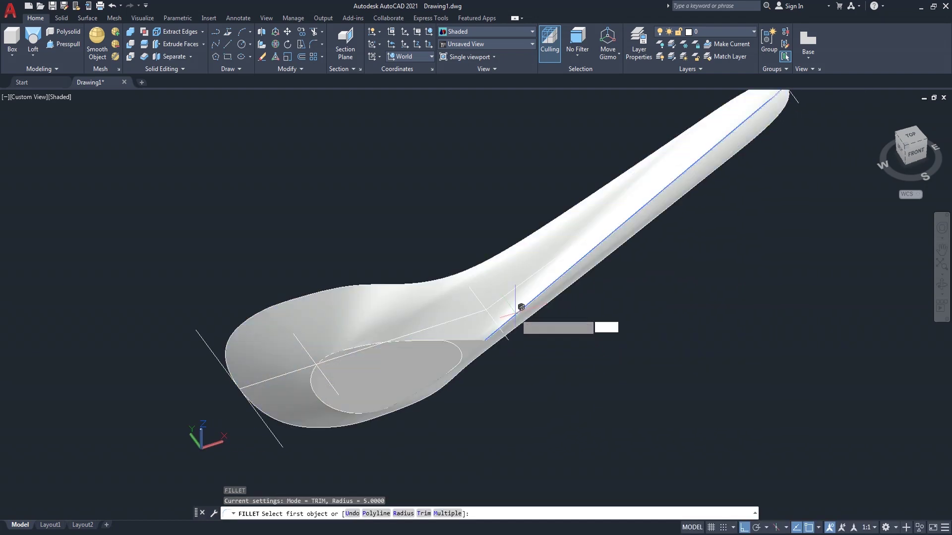
left_click(518, 311)
key("Return")
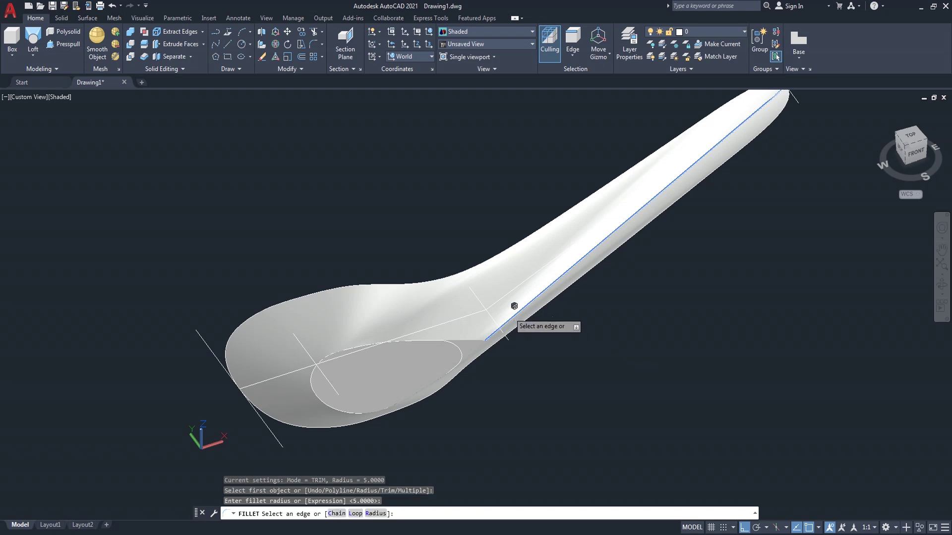
left_click(510, 319)
key("Return")
Orbit the view to look down into the spoon's bowl.
left_click(941, 284)
mouse_move(783, 307)
left_mouse_down()
mouse_move(770, 317)
mouse_move(822, 361)
left_mouse_up()
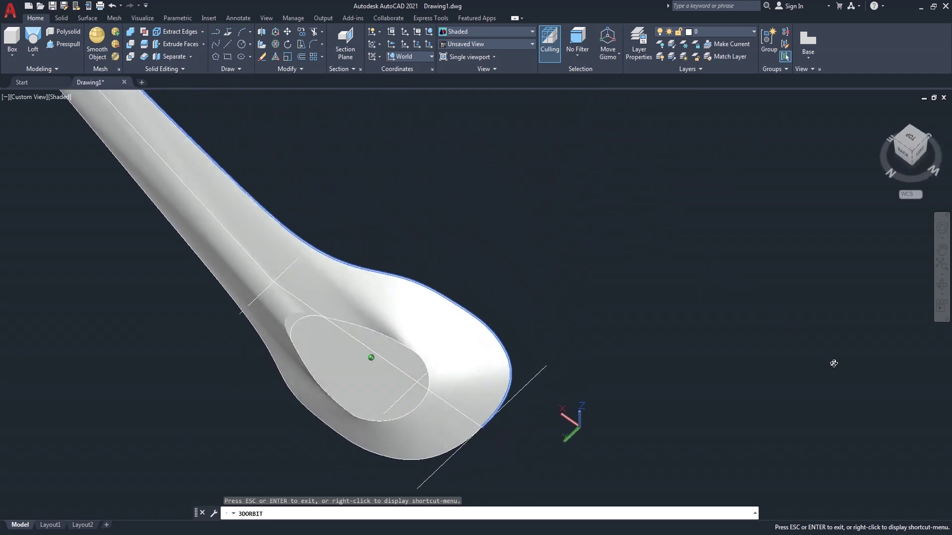
left_click_drag(501, 336, 436, 343)
middle_click_drag(437, 343, 524, 348)
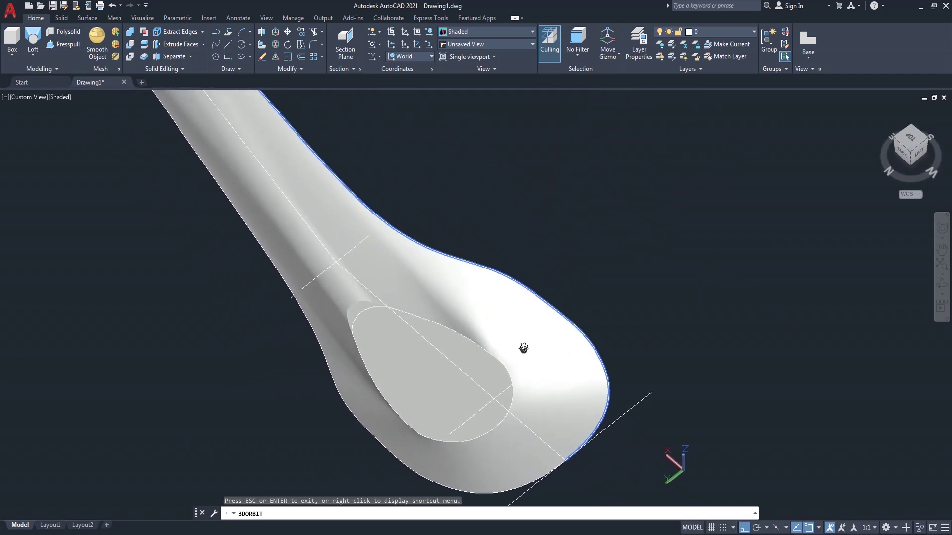
right_click(536, 229)
left_click(556, 234)
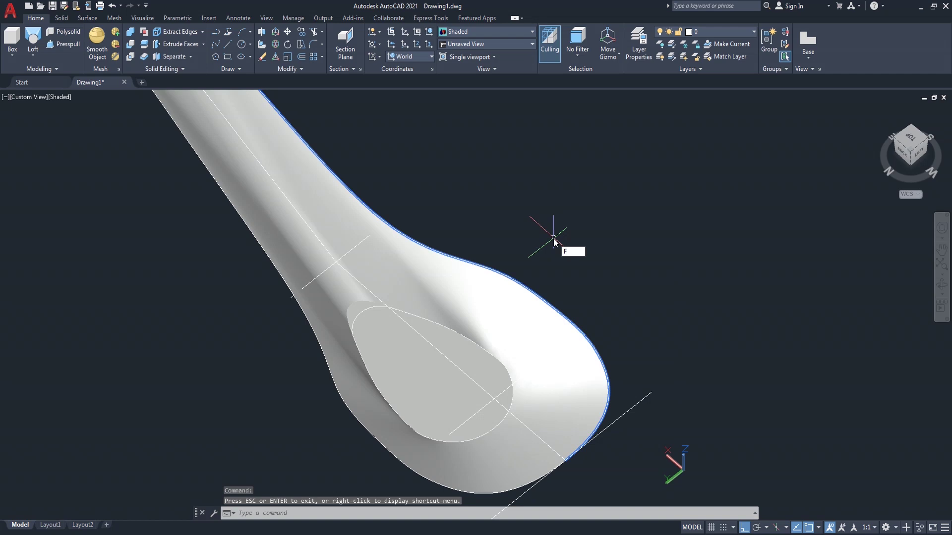
Set the fillet radius to 3 and round the inner bowl edge near the handle.
key("Return")
type("R")
key("Return")
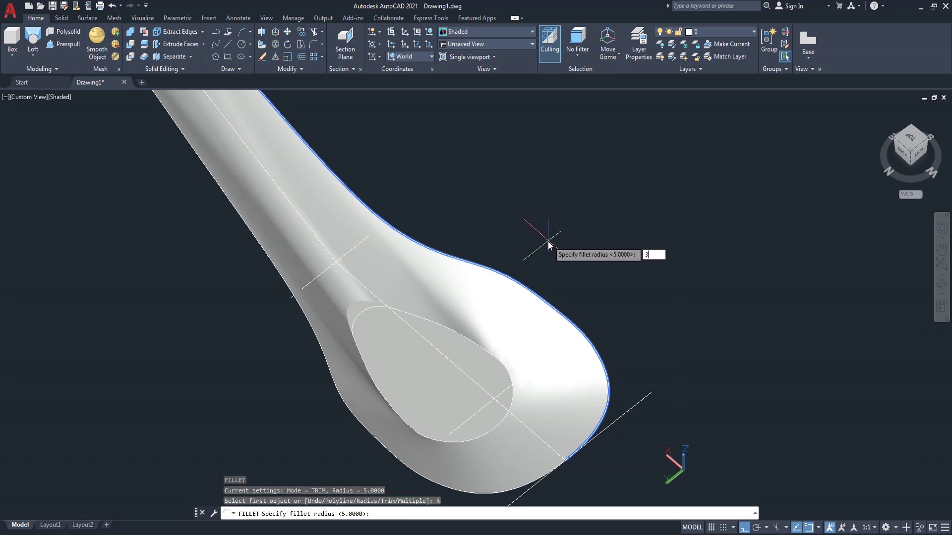
key("Return")
left_click(365, 301)
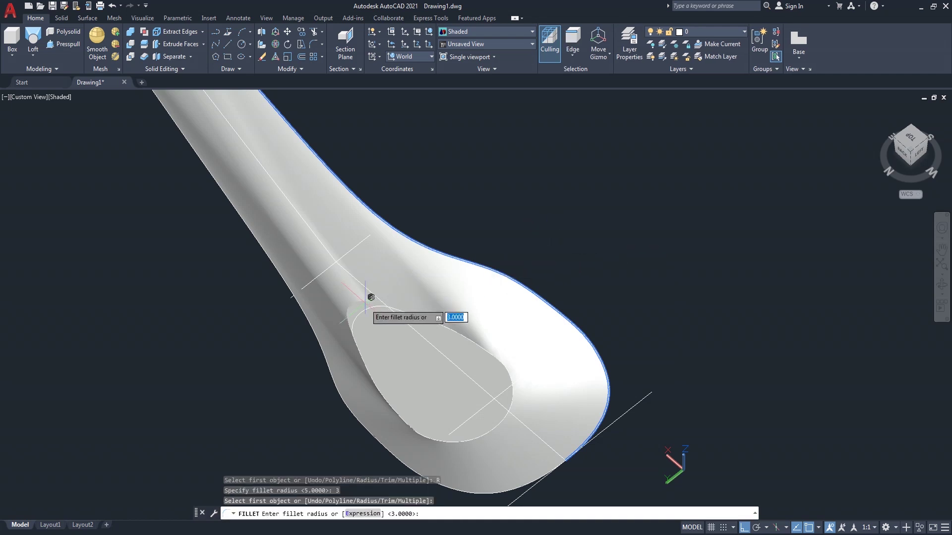
key("Return")
left_click(371, 299)
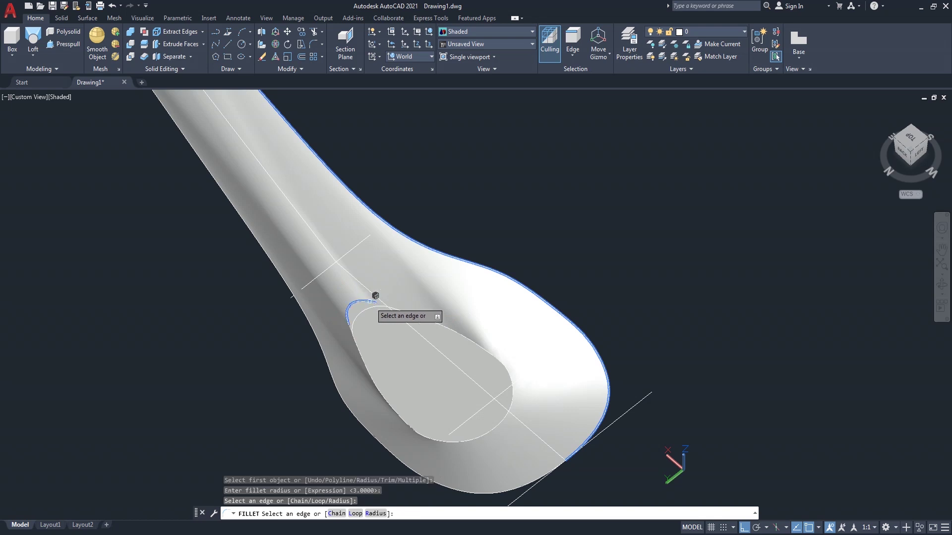
key("Return")
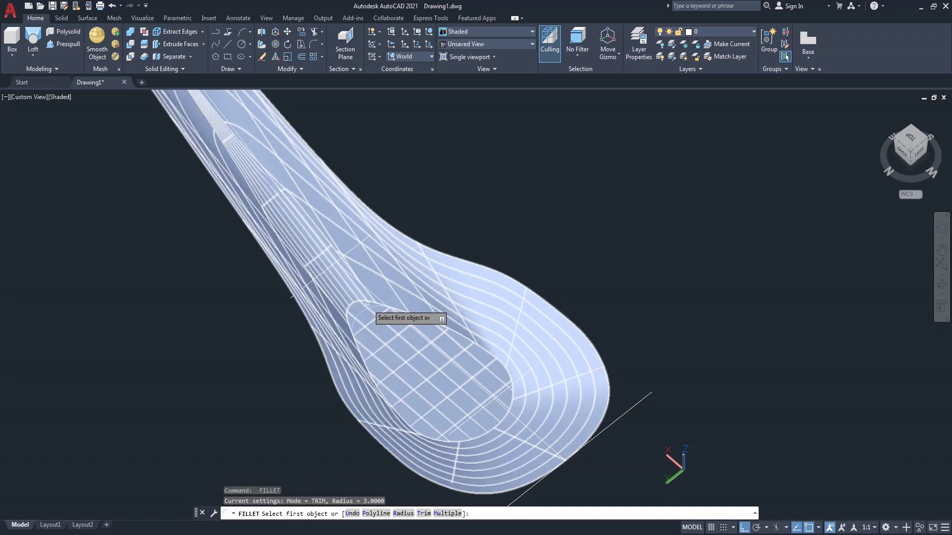
Fillet the whole inner bowl rim at radius 3.
key("Return")
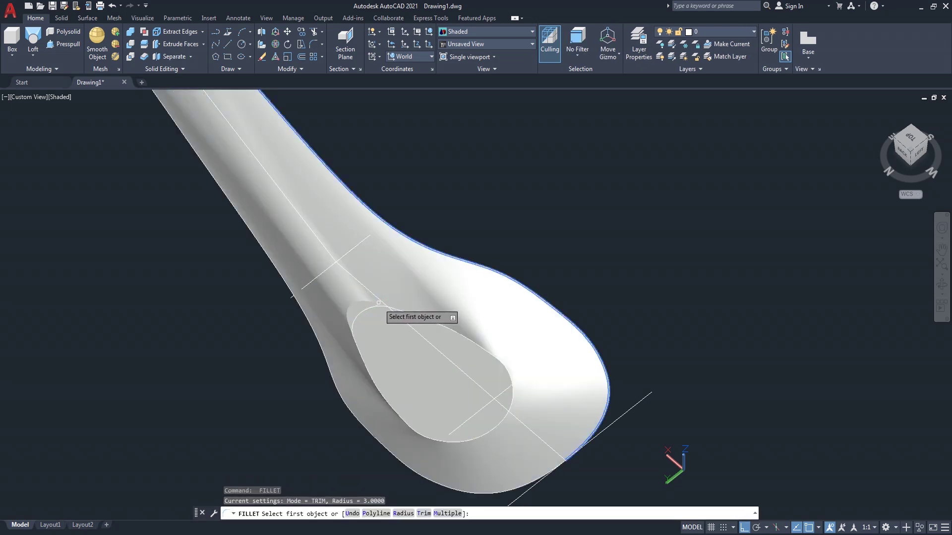
left_click(379, 299)
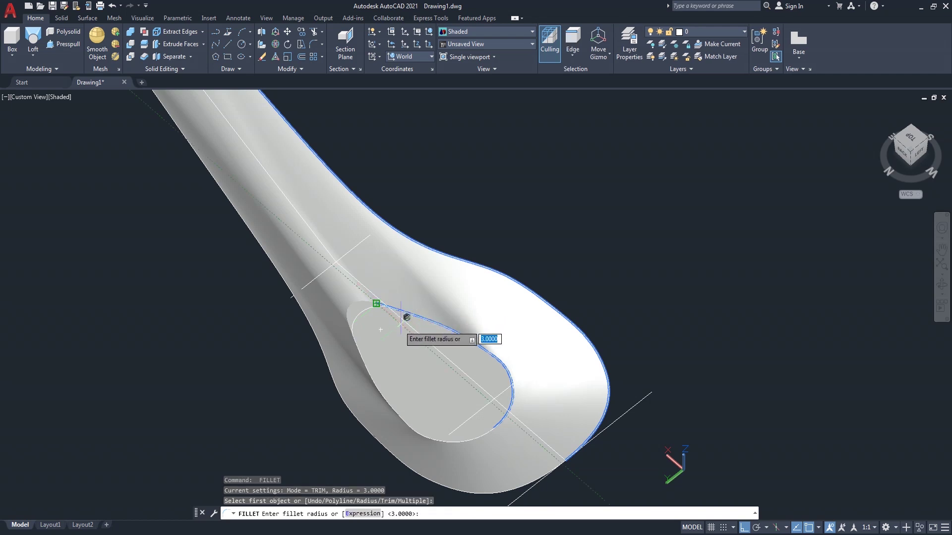
key("Return")
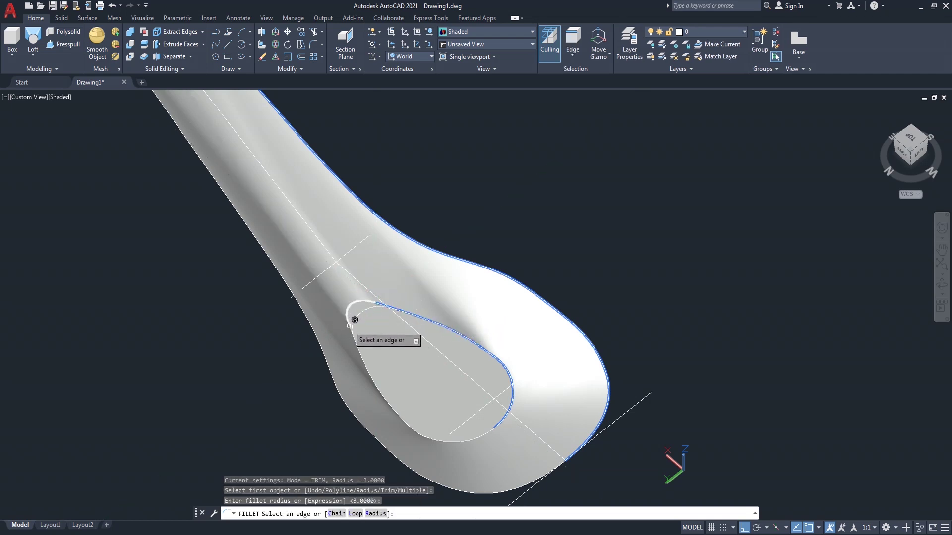
left_click(350, 327)
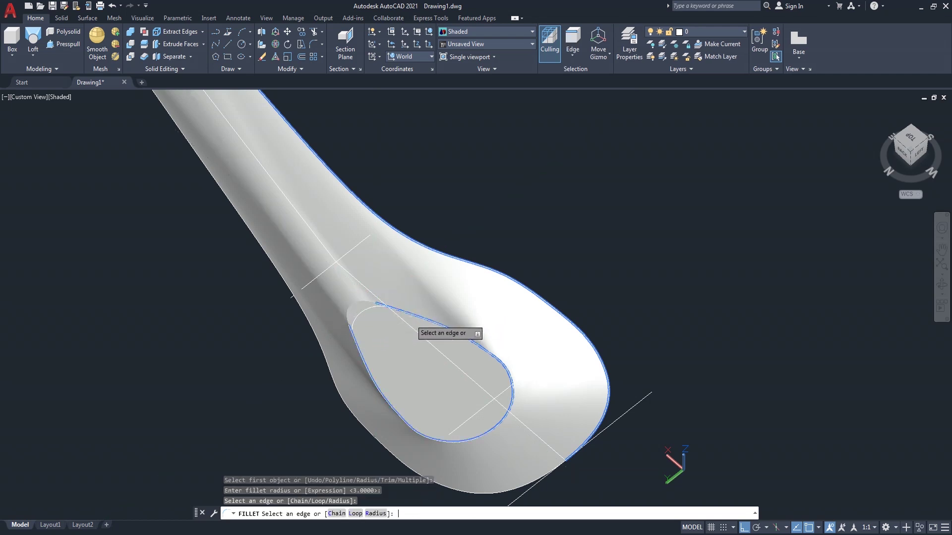
key("Return")
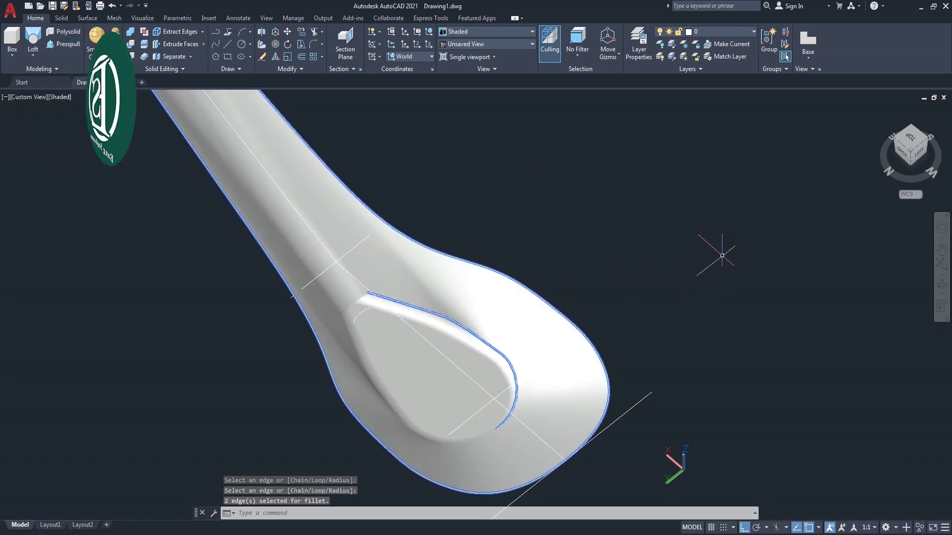
Try filleting the short bowl-to-handle edge, which computes no fillet, then return to southwest isometric.
scroll(363, 300, "up", 3)
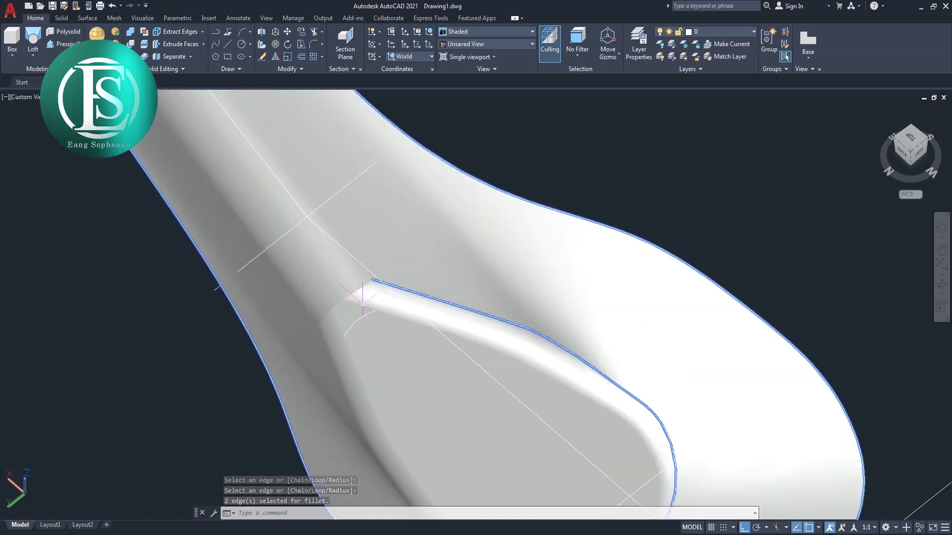
type("f")
key("Return")
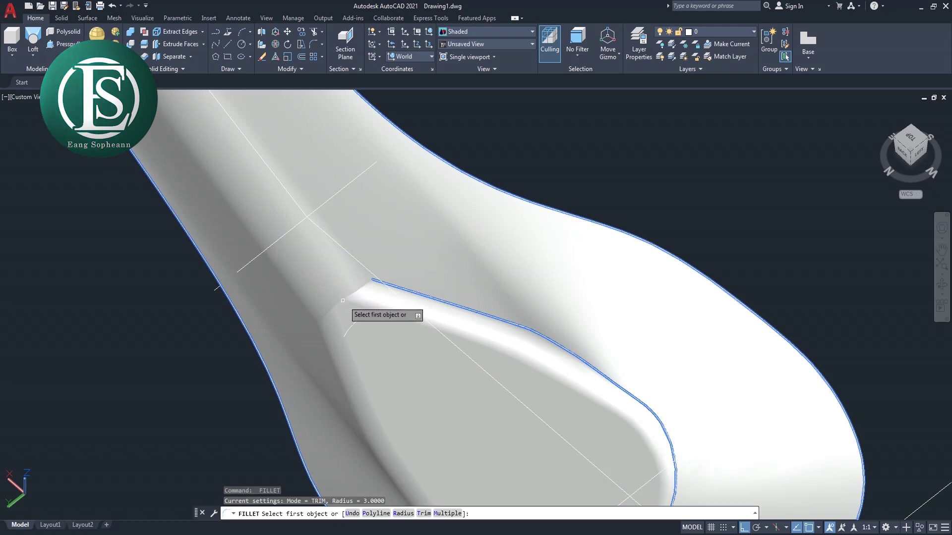
left_click(347, 296)
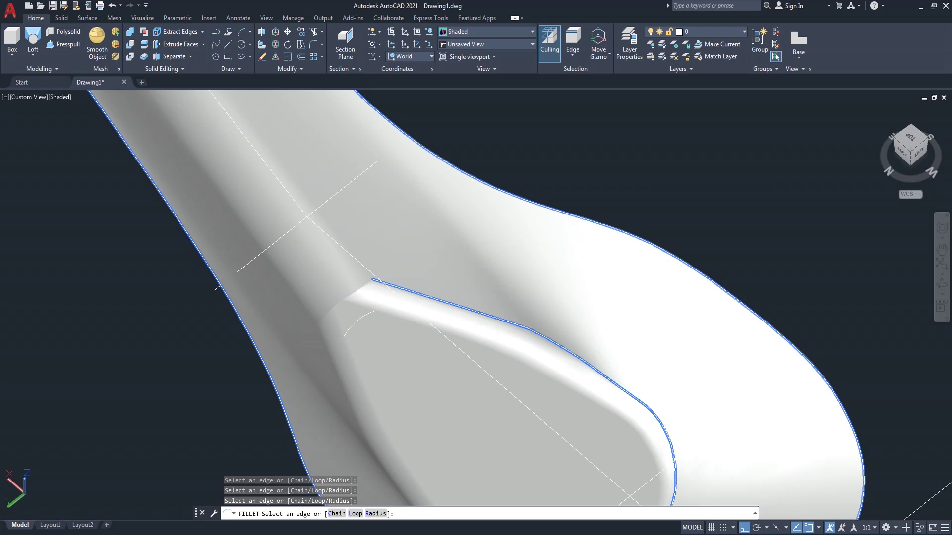
key("Return")
scroll(631, 231, "down", 4)
scroll(639, 218, "up", 1)
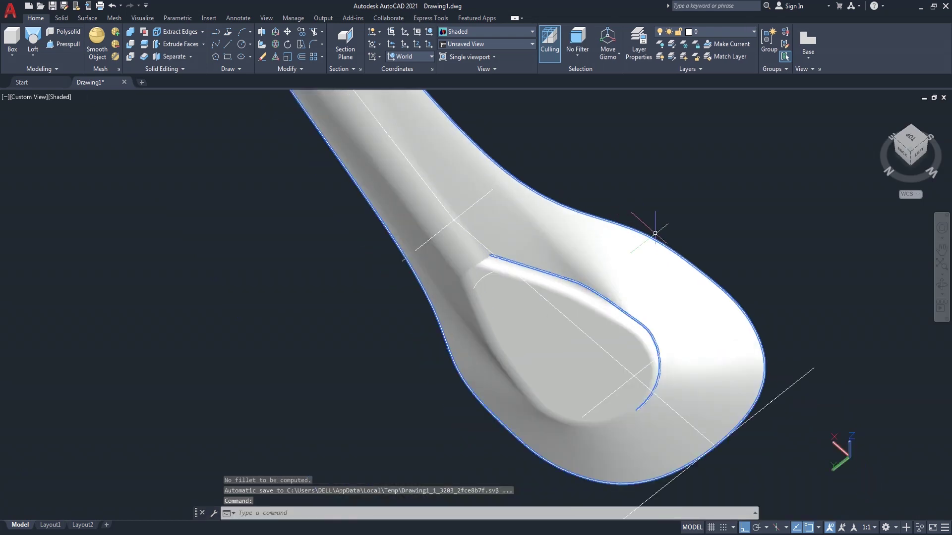
left_click(928, 140)
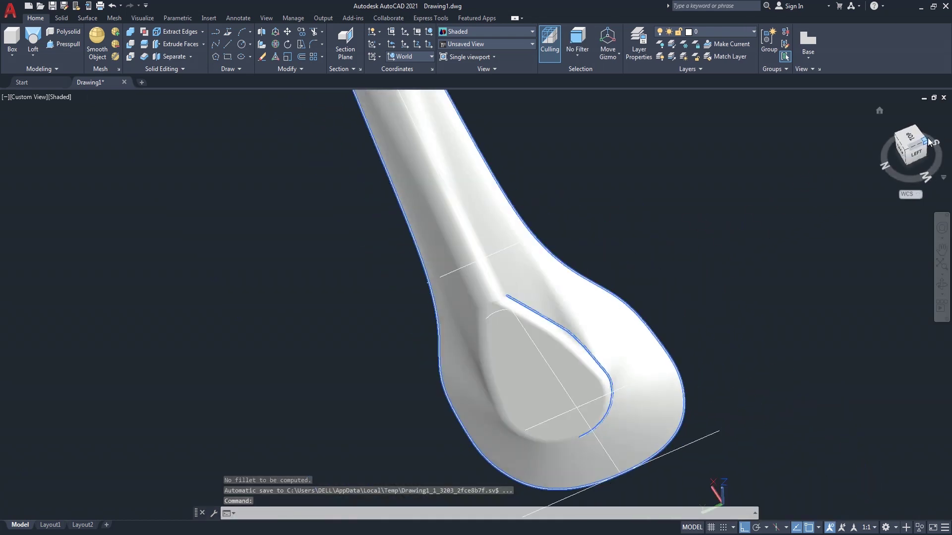
scroll(488, 378, "up", 2)
scroll(488, 378, "up", 1)
scroll(488, 377, "down", 2)
scroll(487, 376, "up", 2)
scroll(487, 376, "down", 1)
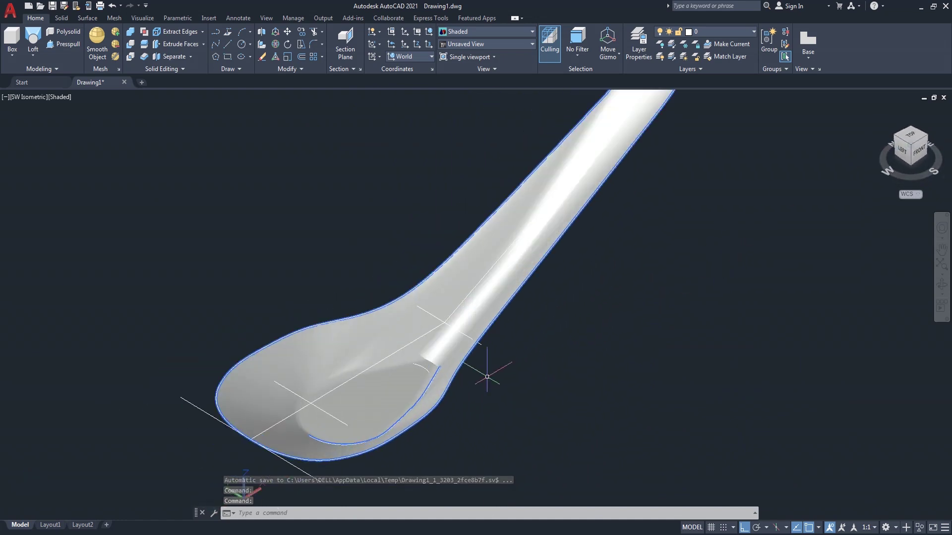
left_click(463, 259)
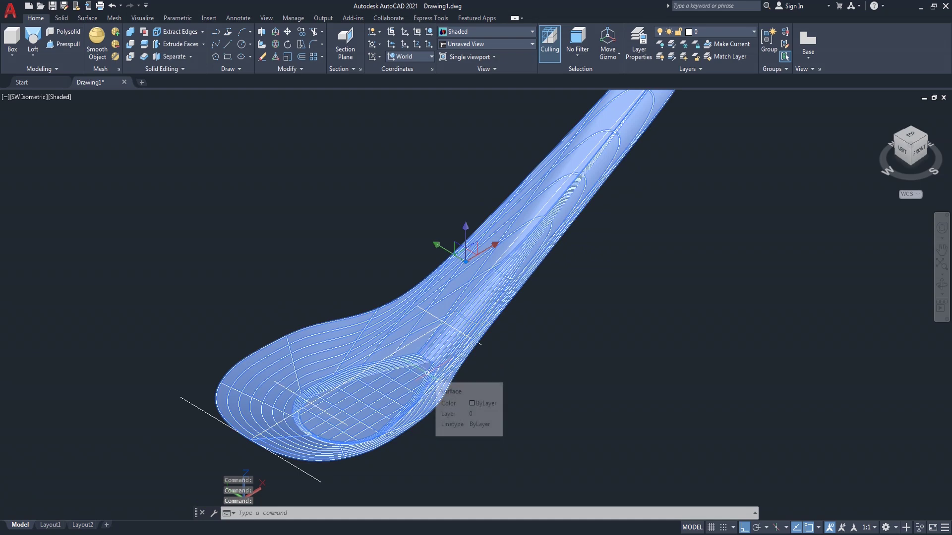
key("Escape")
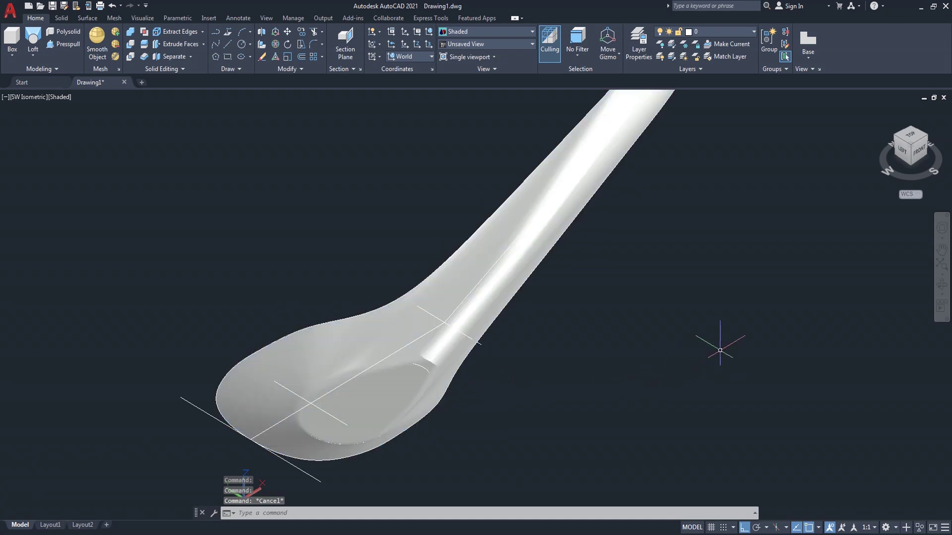
left_click(943, 290)
mouse_move(627, 382)
left_mouse_down()
mouse_move(458, 272)
mouse_move(537, 270)
mouse_move(565, 281)
mouse_move(580, 408)
left_mouse_up()
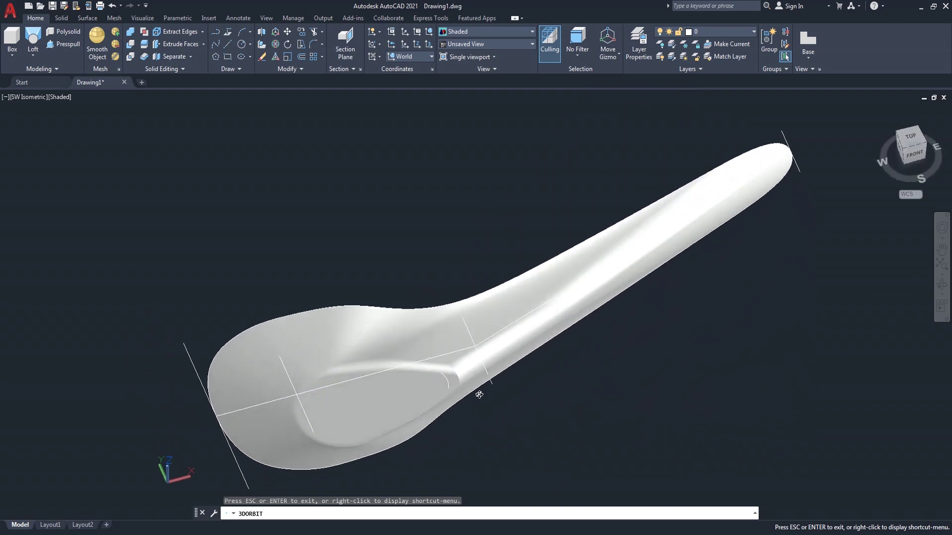
scroll(479, 395, "up", 2)
right_click(399, 205)
left_click(411, 209)
scroll(453, 382, "up", 3)
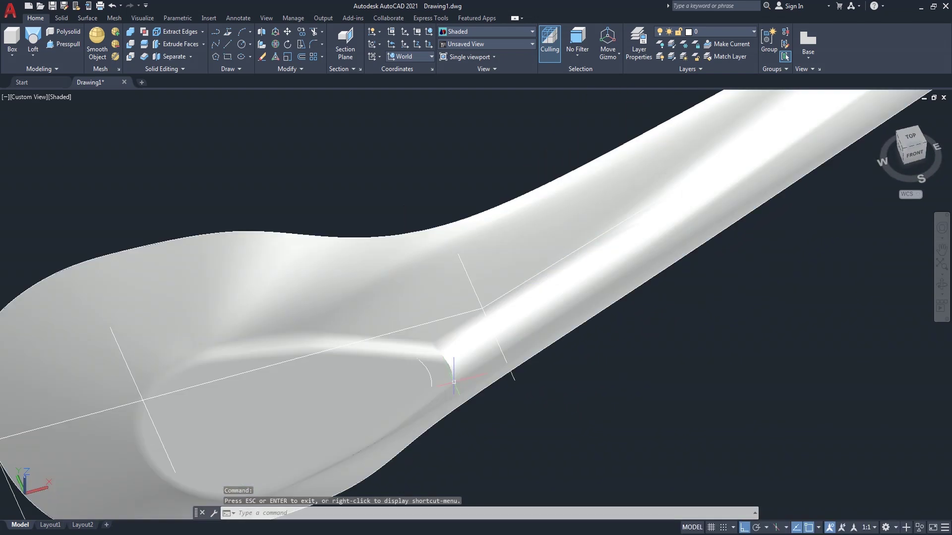
scroll(453, 381, "up", 1)
left_click(442, 354)
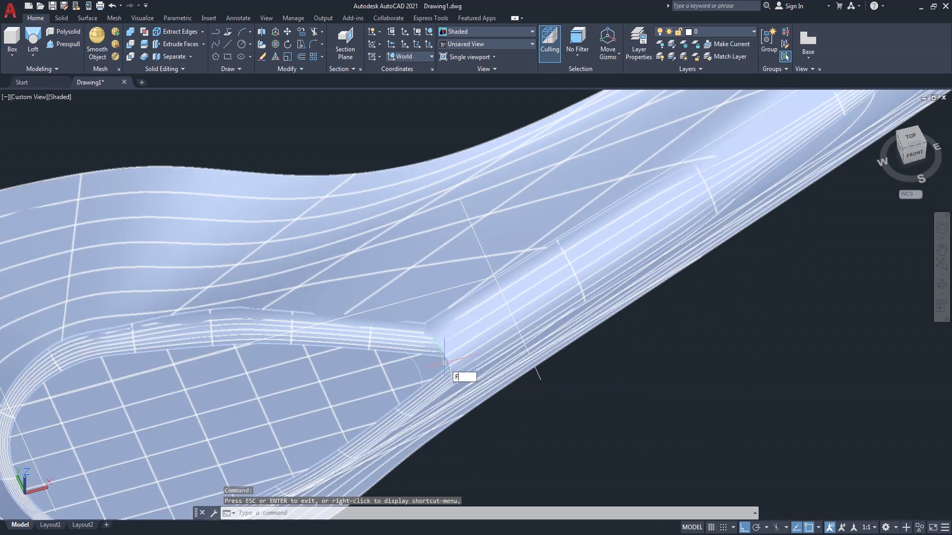
Fillet the edge along the top of the handle with a 3-unit radius.
key("Return")
type("R")
key("Return")
key("Return")
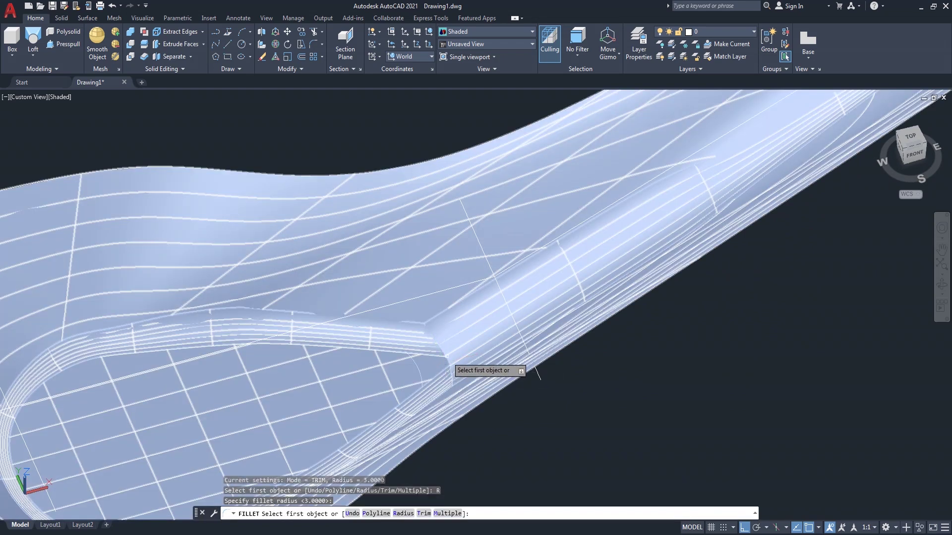
left_click(452, 350)
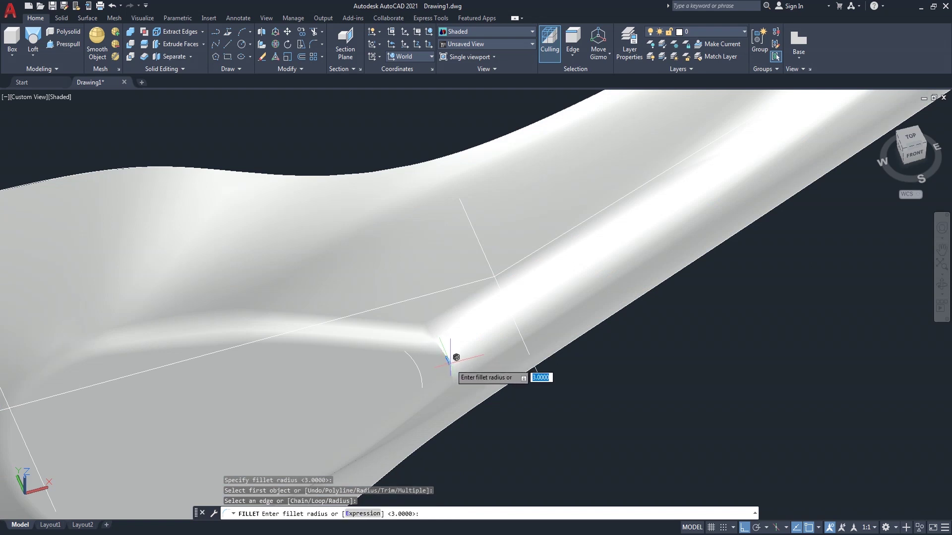
key("Return")
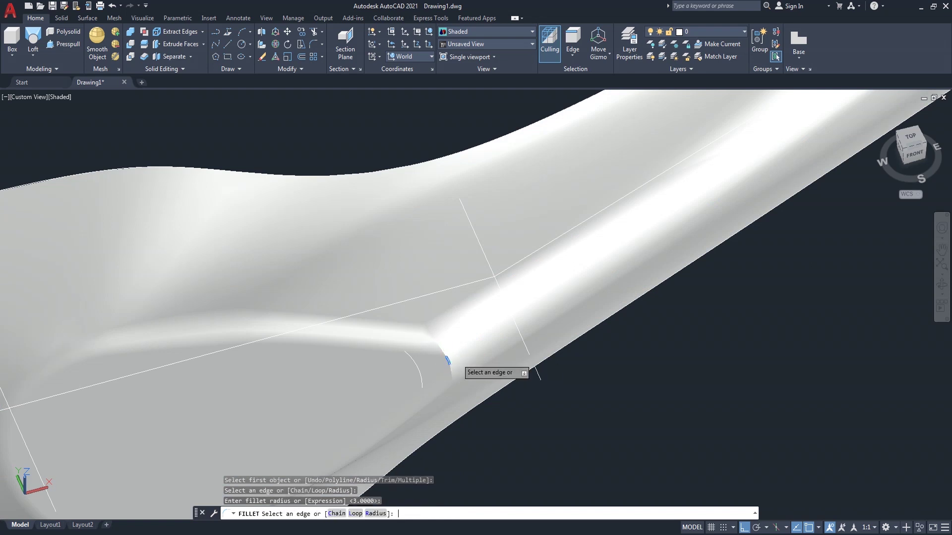
left_click(448, 360)
key("Return")
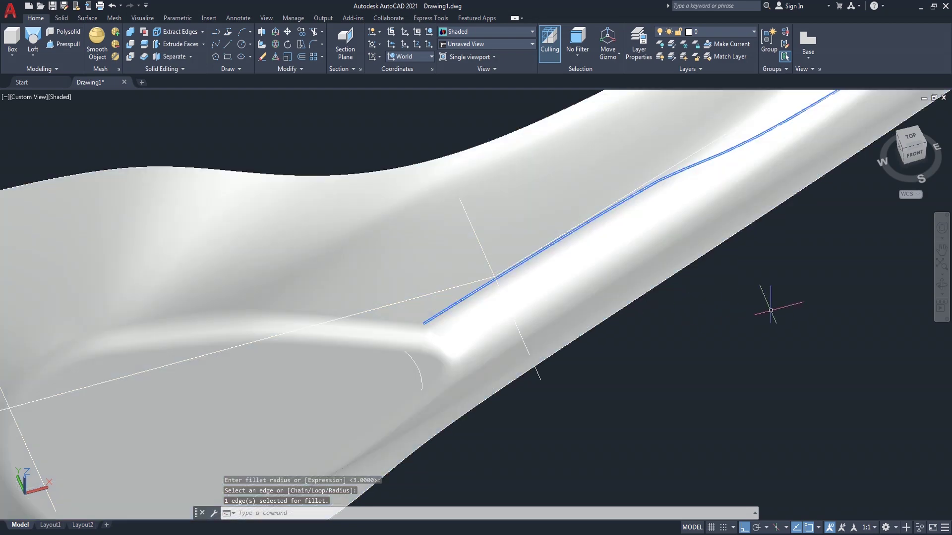
Clear the selection from the spoon and pan the view left.
scroll(770, 295, "down", 5)
scroll(729, 283, "down", 3)
left_click(663, 287)
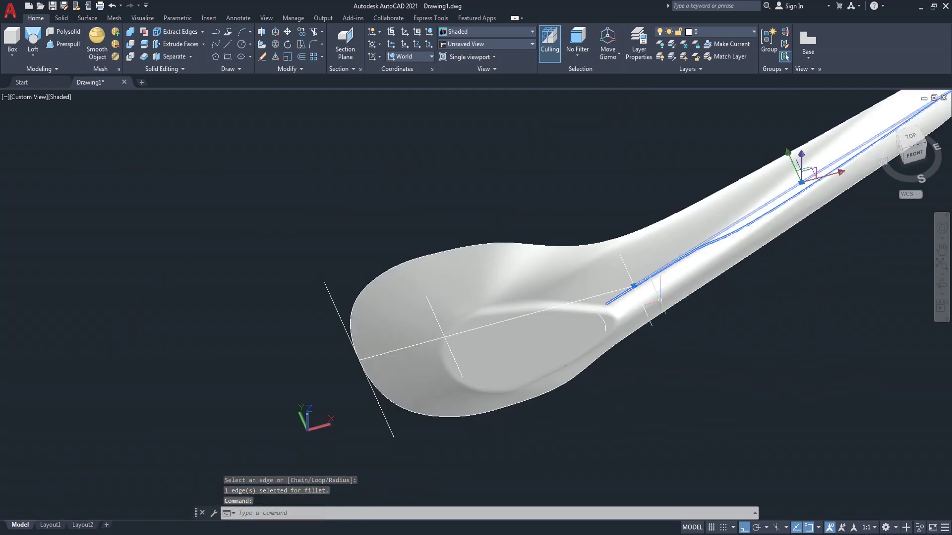
key("Escape")
left_click(625, 303)
key("Escape")
scroll(597, 296, "down", 2)
middle_click_drag(675, 288, 603, 302)
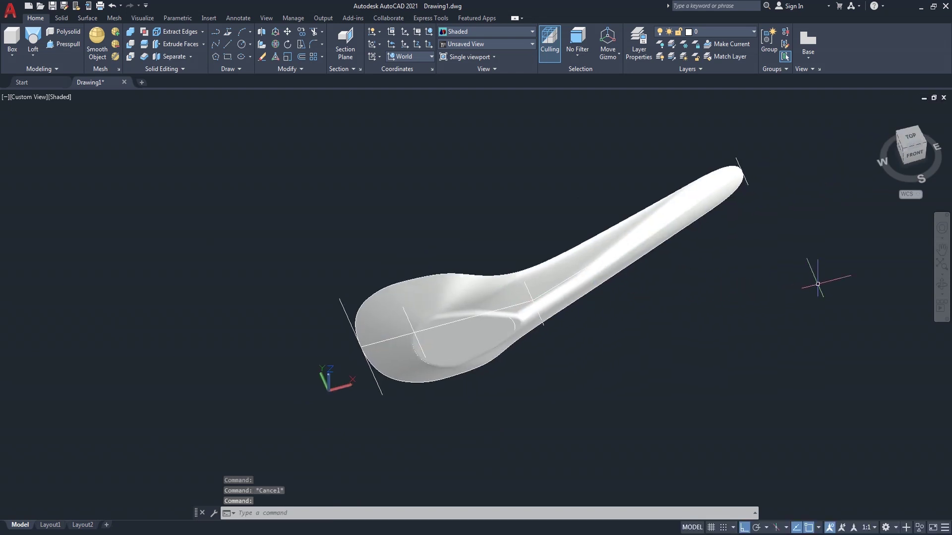
Orbit and pan to a lower, more head-on view of the rounded spoon.
left_click(941, 287)
mouse_move(697, 323)
left_mouse_down()
mouse_move(701, 257)
mouse_move(622, 202)
mouse_move(543, 179)
mouse_move(585, 163)
mouse_move(670, 197)
mouse_move(714, 269)
mouse_move(716, 297)
left_mouse_up()
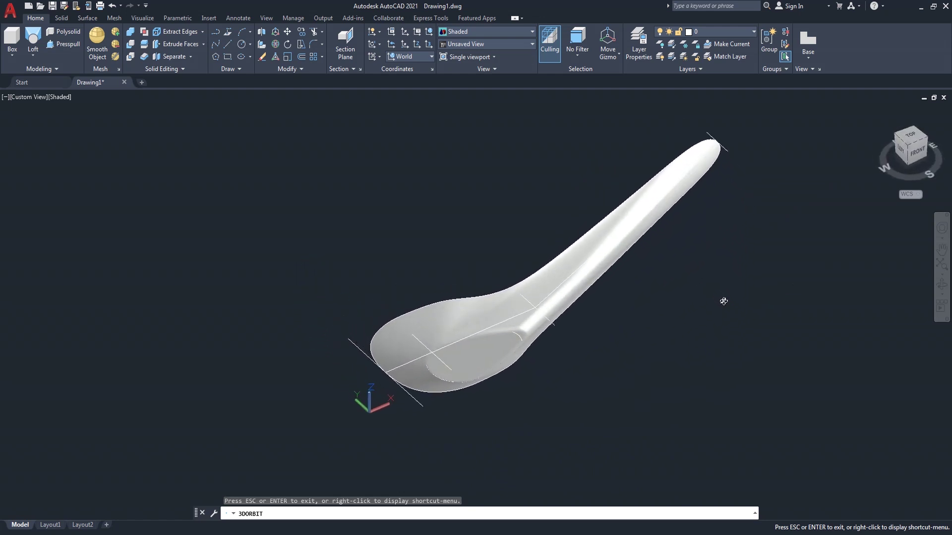
scroll(684, 290, "up", 3)
middle_click_drag(629, 282, 627, 309)
right_click(378, 154)
left_click(392, 158)
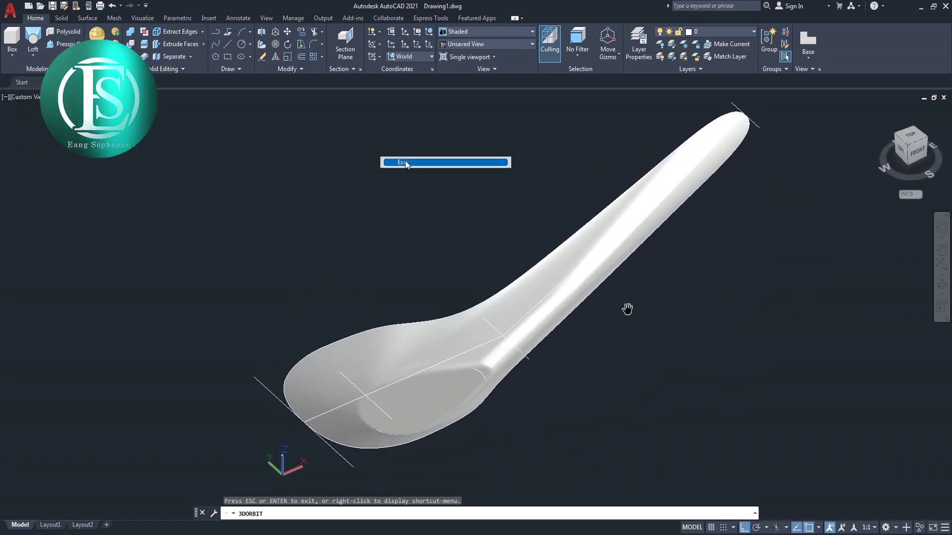
type("thicken")
key("Return")
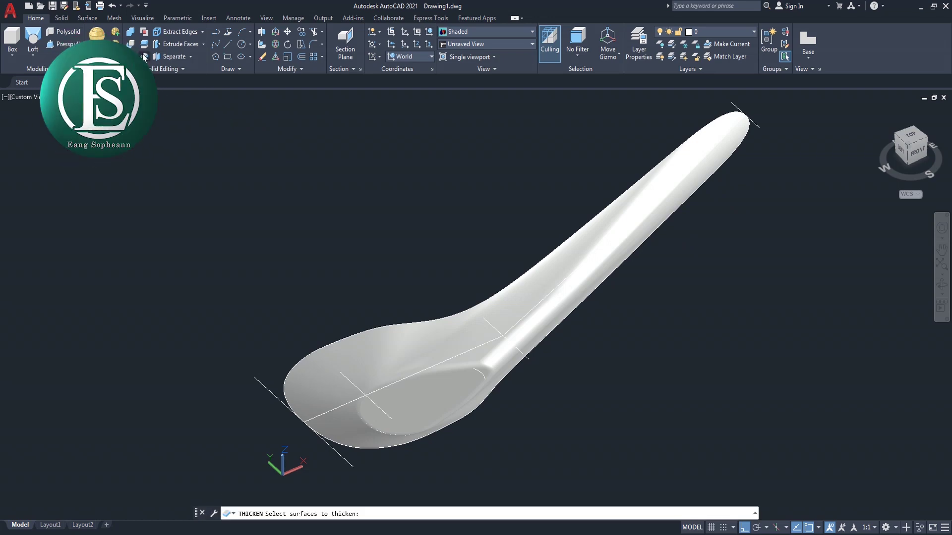
Thicken the picked spoon surface by 1 unit, then zoom to inspect the solid.
left_click(408, 338)
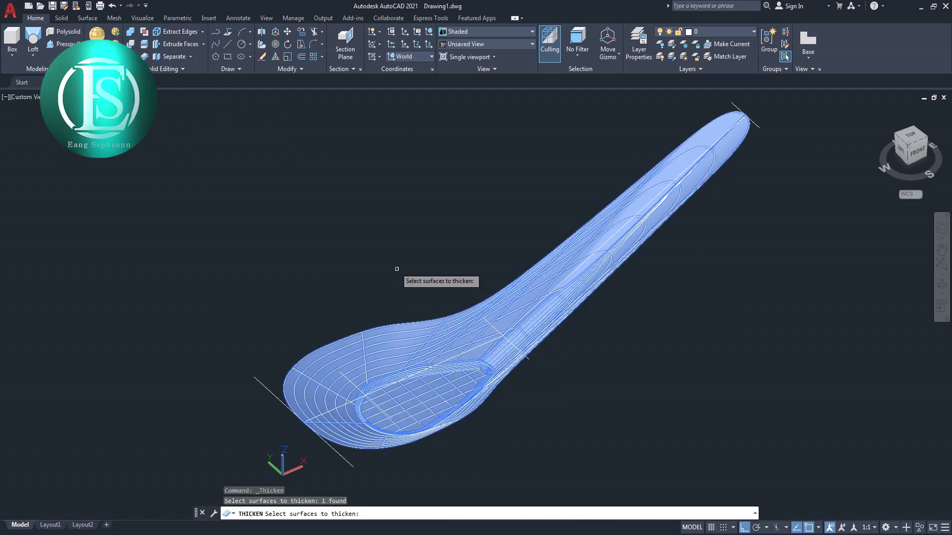
key("Return")
type("1")
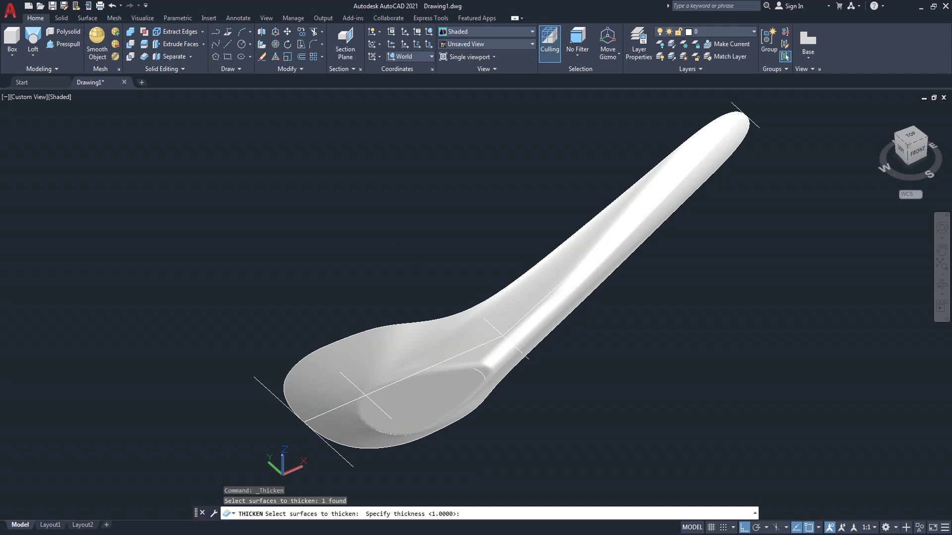
key("Return")
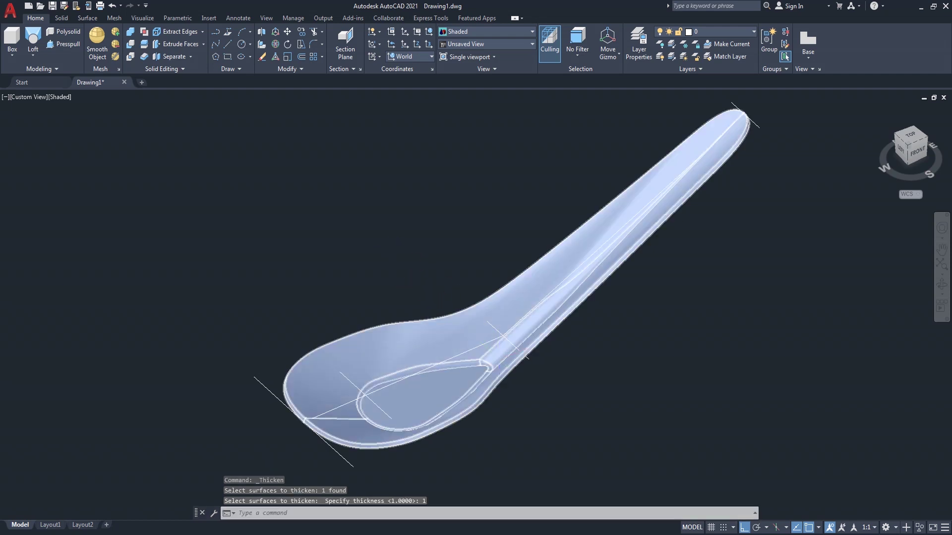
scroll(495, 333, "up", 2)
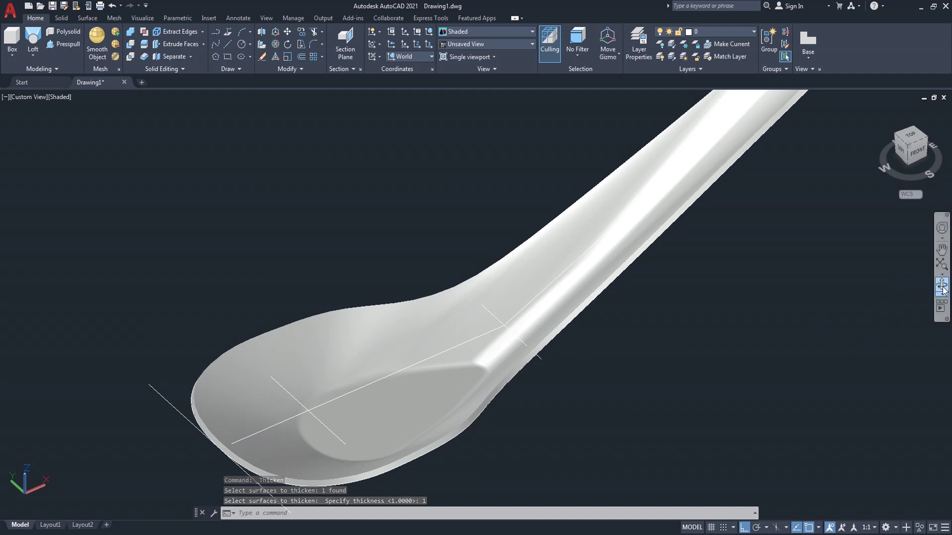
scroll(586, 374, "down", 3)
scroll(635, 366, "up", 2)
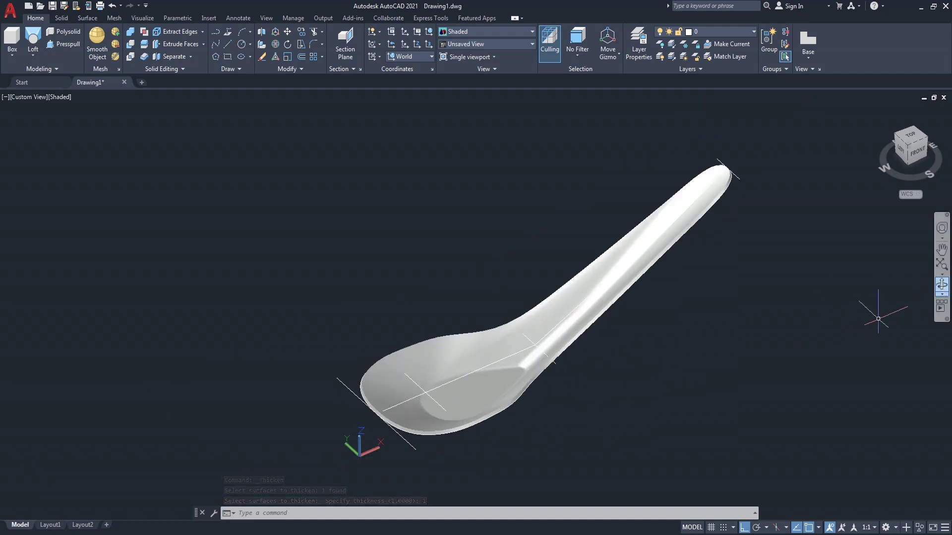
left_click(946, 288)
mouse_move(552, 303)
left_mouse_down()
mouse_move(447, 307)
mouse_move(503, 382)
mouse_move(648, 389)
mouse_move(707, 340)
mouse_move(790, 315)
mouse_move(606, 336)
mouse_move(653, 393)
mouse_move(608, 385)
mouse_move(565, 397)
mouse_move(557, 352)
left_mouse_up()
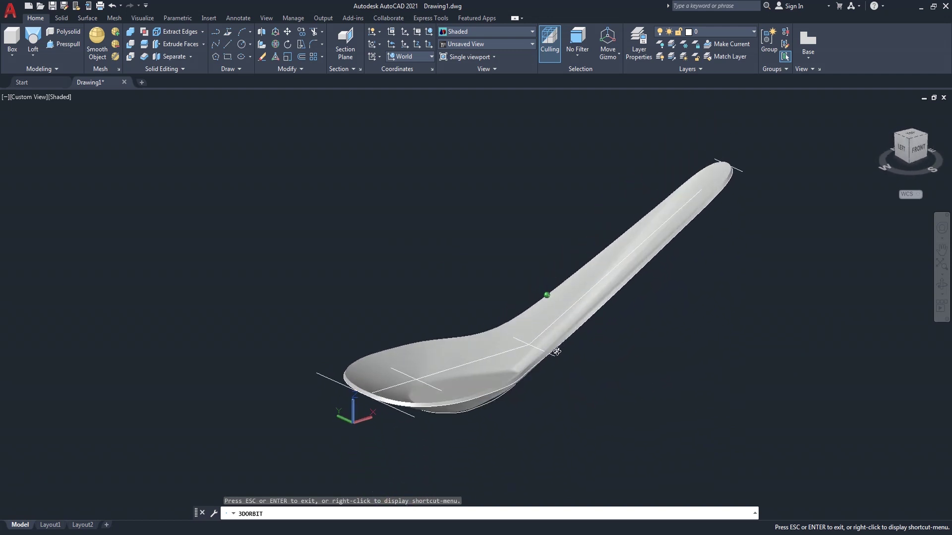
scroll(555, 371, "up", 1)
scroll(546, 389, "up", 1)
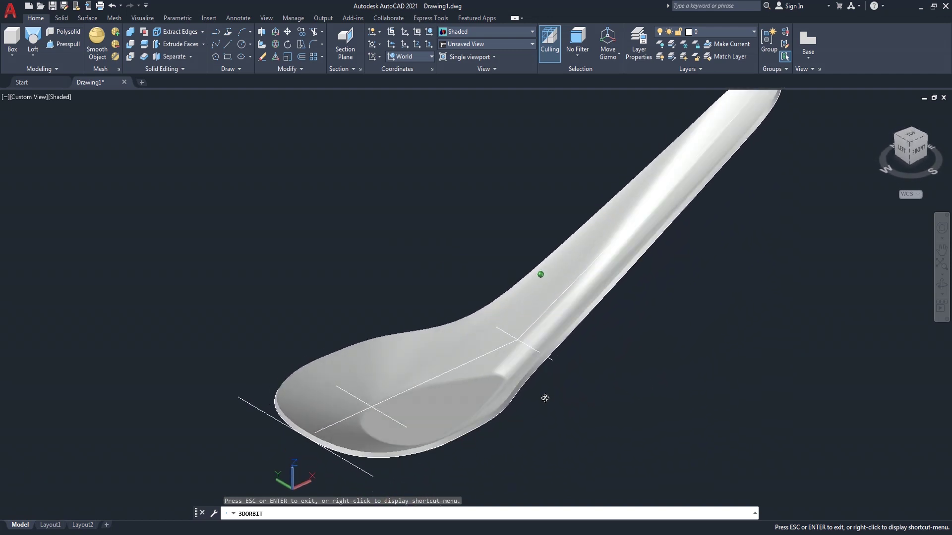
scroll(544, 397, "up", 1)
mouse_move(543, 405)
left_mouse_down()
mouse_move(724, 376)
mouse_move(735, 433)
mouse_move(700, 401)
mouse_move(662, 473)
mouse_move(528, 415)
mouse_move(509, 441)
mouse_move(541, 402)
left_mouse_up()
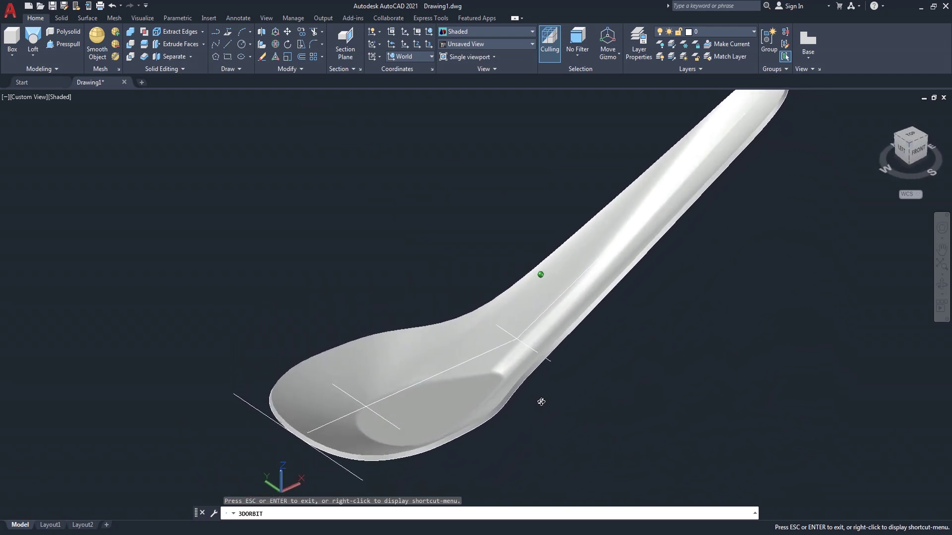
left_click_drag(450, 392, 467, 391)
right_click(251, 314)
left_click(263, 320)
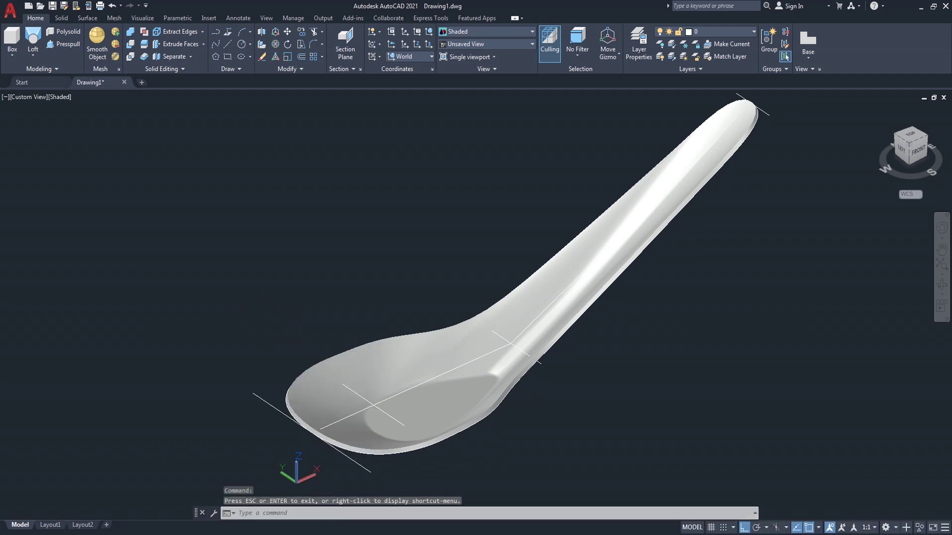
type("m")
key("Return")
left_click(369, 372)
Place the spoon up-left, clear of the curves, and erase all leftover construction curves.
scroll(370, 372, "down", 2)
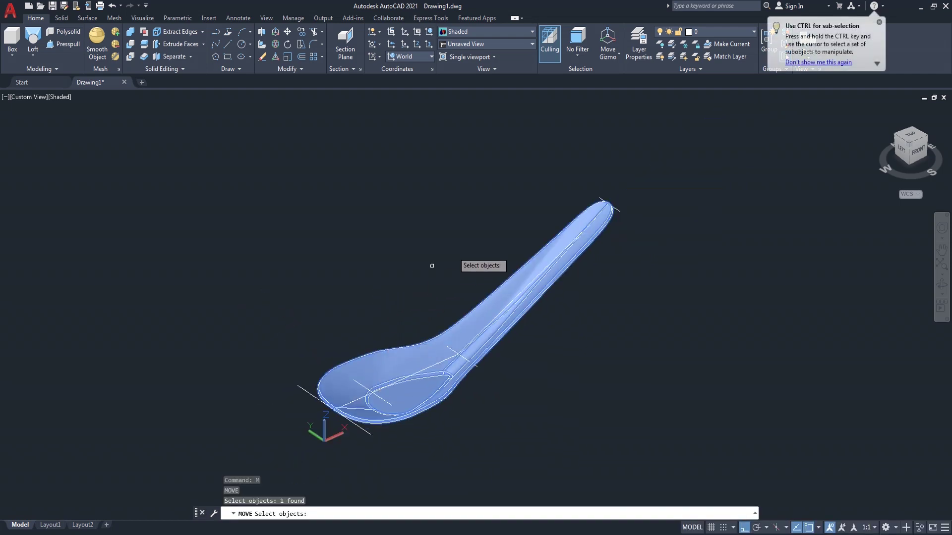
left_click(336, 196)
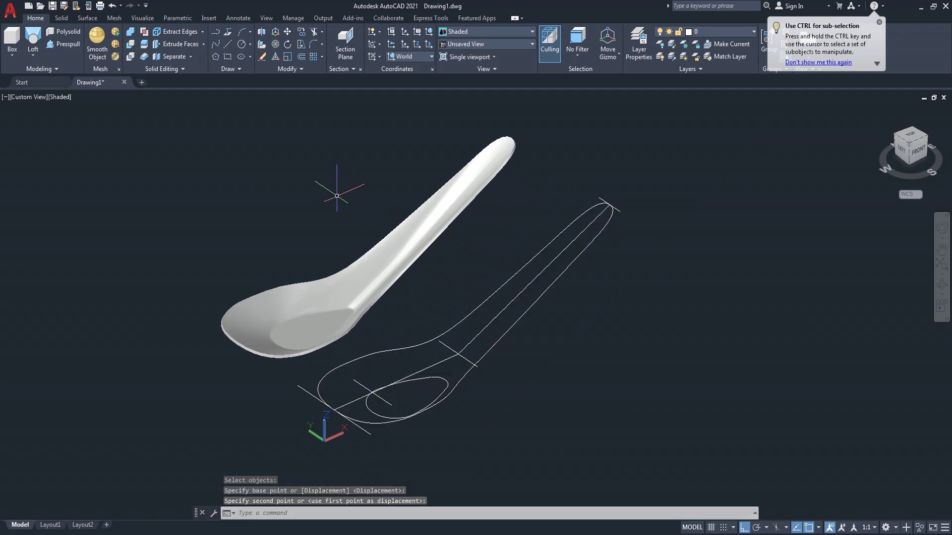
type("e")
key("Return")
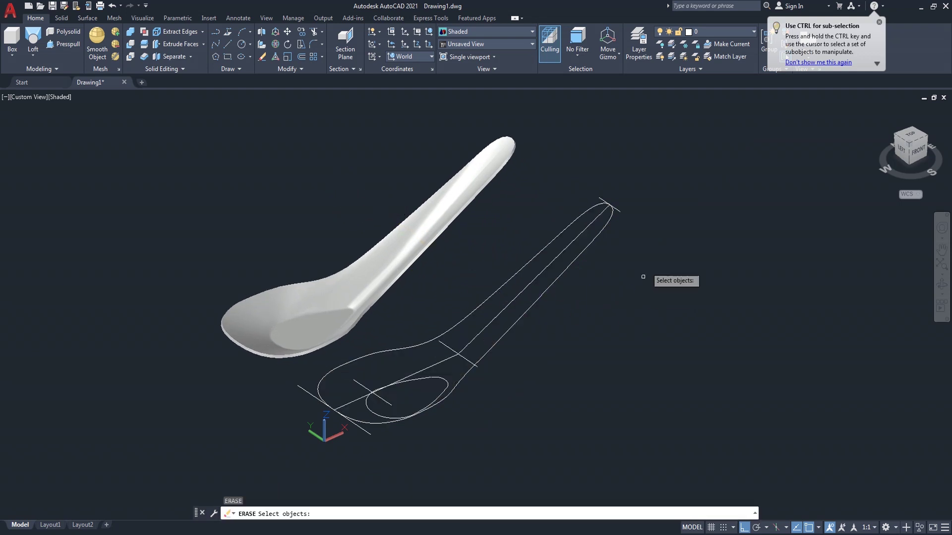
left_click(475, 385)
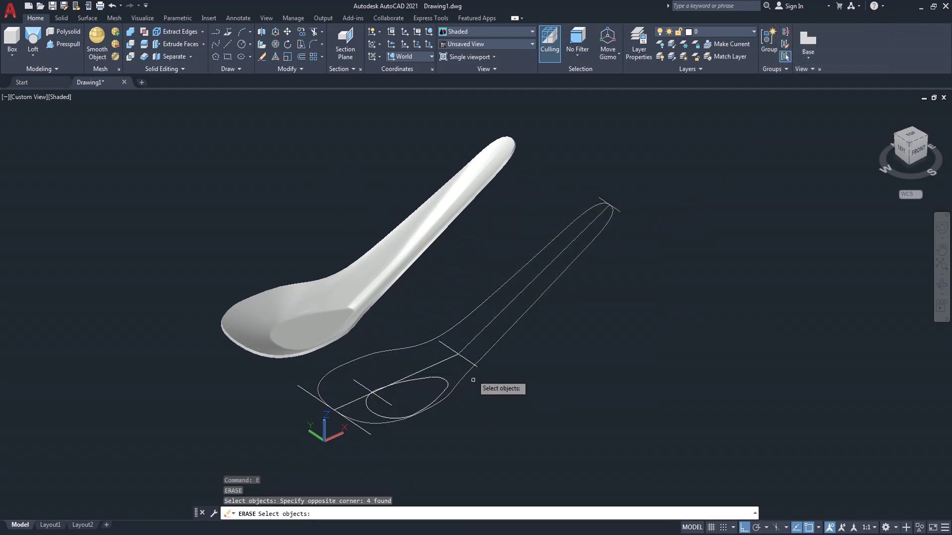
left_click(377, 447)
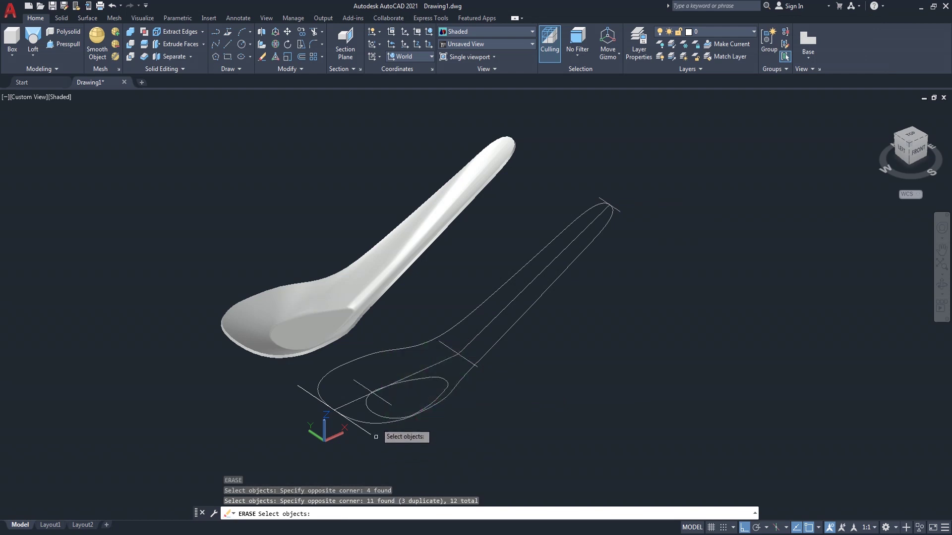
left_click(351, 433)
key("Return")
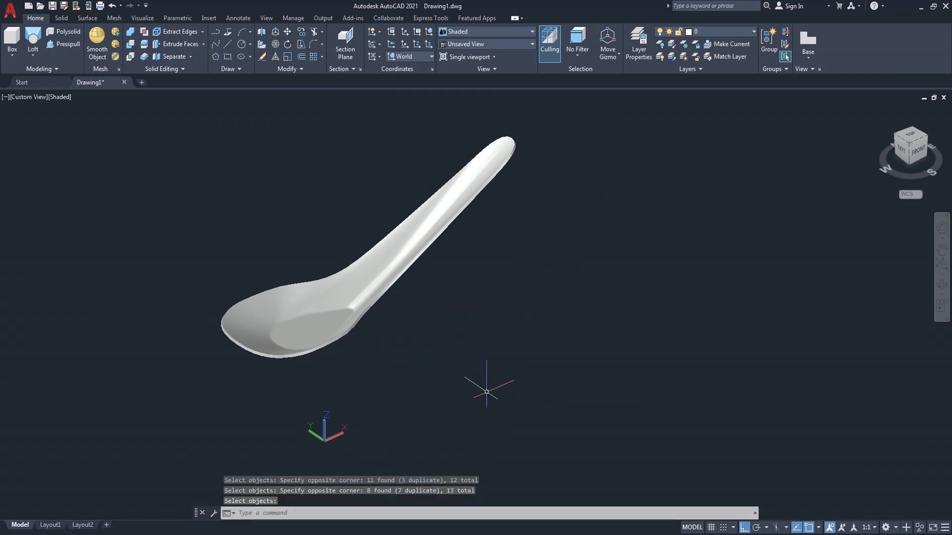
scroll(418, 359, "up", 3)
key("Return")
middle_click_drag(417, 340, 529, 415)
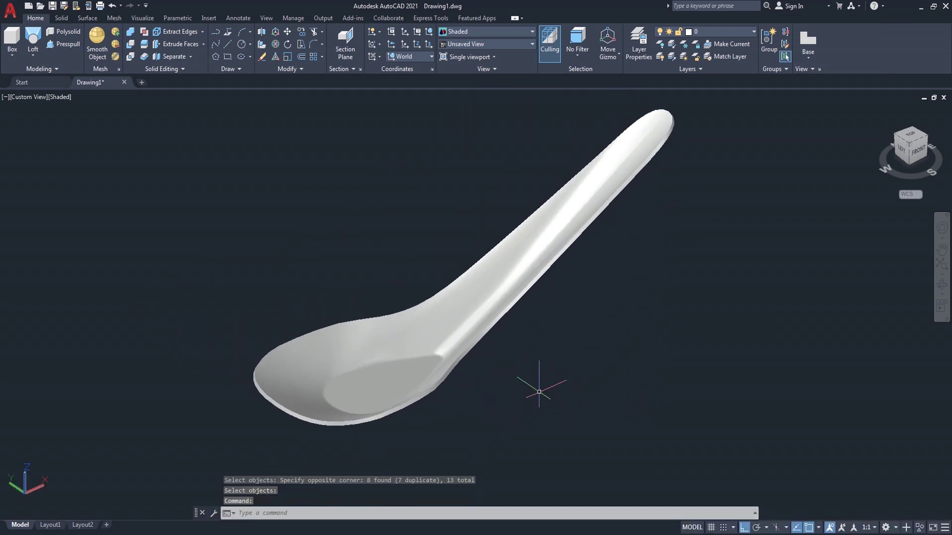
scroll(548, 385, "up", 2)
scroll(539, 392, "down", 3)
scroll(544, 395, "up", 3)
middle_click_drag(543, 395, 563, 416)
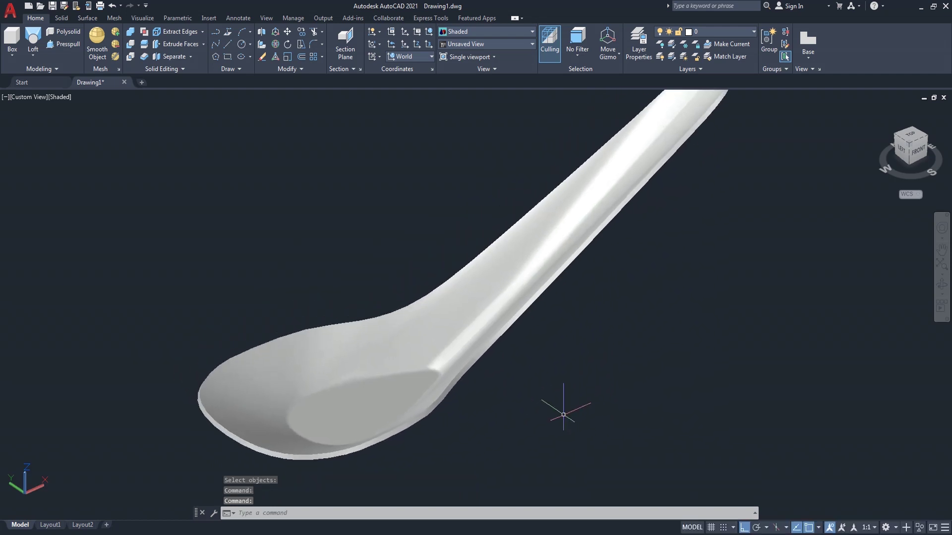
scroll(563, 413, "down", 2)
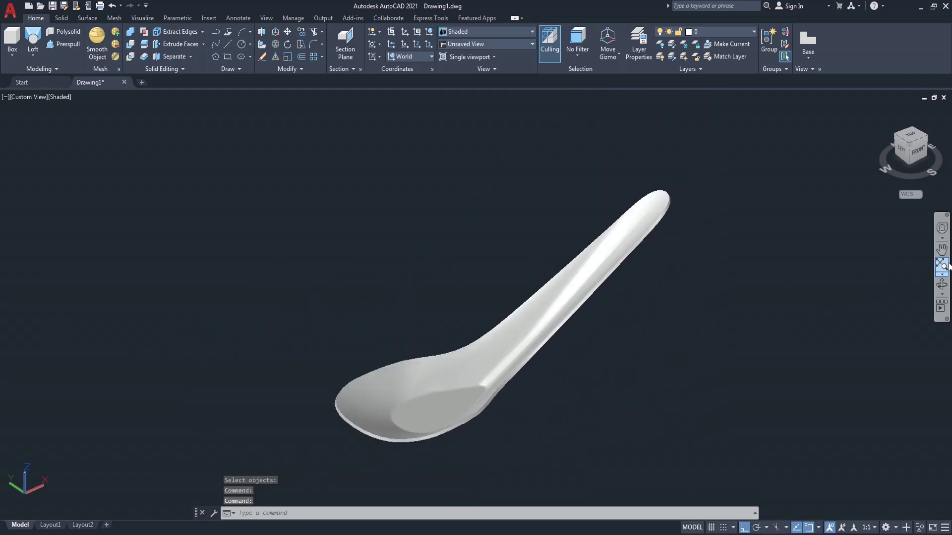
left_click(942, 284)
mouse_move(548, 372)
left_mouse_down()
mouse_move(292, 357)
mouse_move(699, 372)
mouse_move(718, 414)
mouse_move(705, 382)
left_mouse_up()
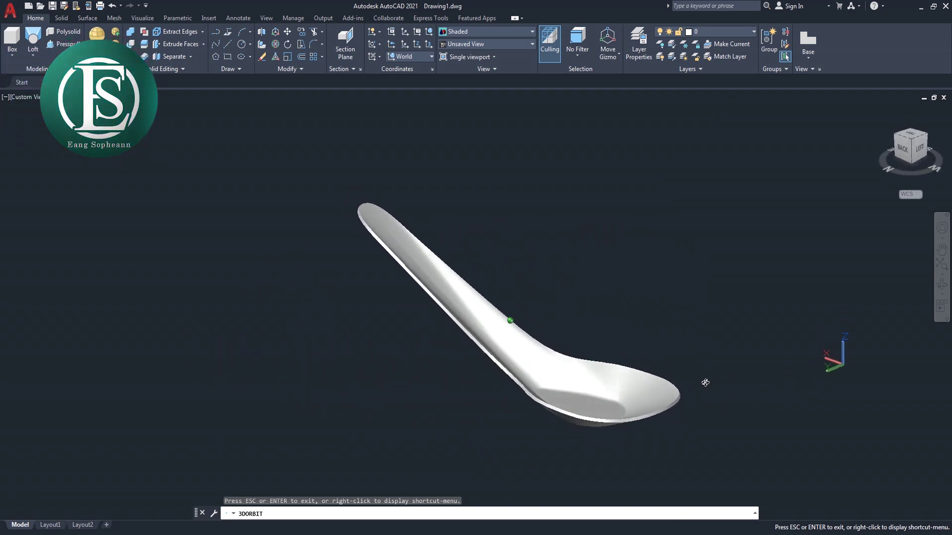
scroll(689, 384, "up", 1)
scroll(679, 389, "up", 1)
scroll(667, 396, "up", 1)
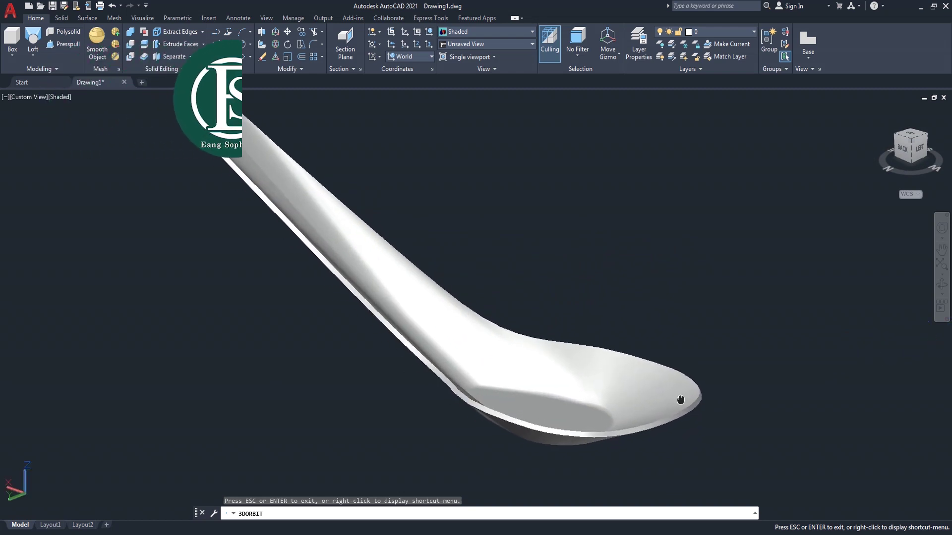
scroll(662, 397, "up", 1)
mouse_move(662, 398)
left_mouse_down()
mouse_move(675, 398)
mouse_move(600, 438)
mouse_move(614, 410)
mouse_move(418, 387)
mouse_move(450, 405)
mouse_move(385, 419)
mouse_move(388, 434)
left_mouse_up()
mouse_move(474, 392)
left_mouse_down()
mouse_move(425, 387)
mouse_move(400, 361)
mouse_move(408, 348)
mouse_move(446, 364)
mouse_move(471, 355)
mouse_move(490, 386)
mouse_move(461, 400)
left_mouse_up()
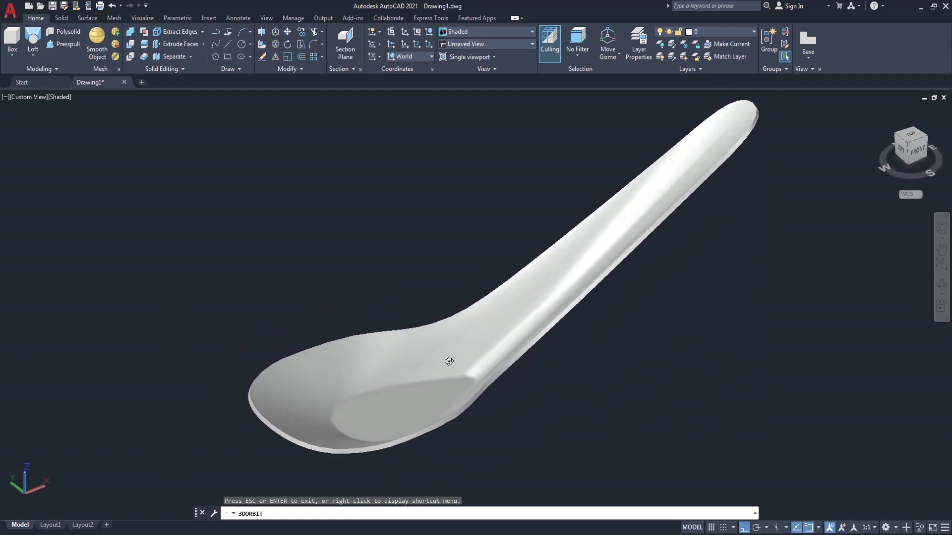